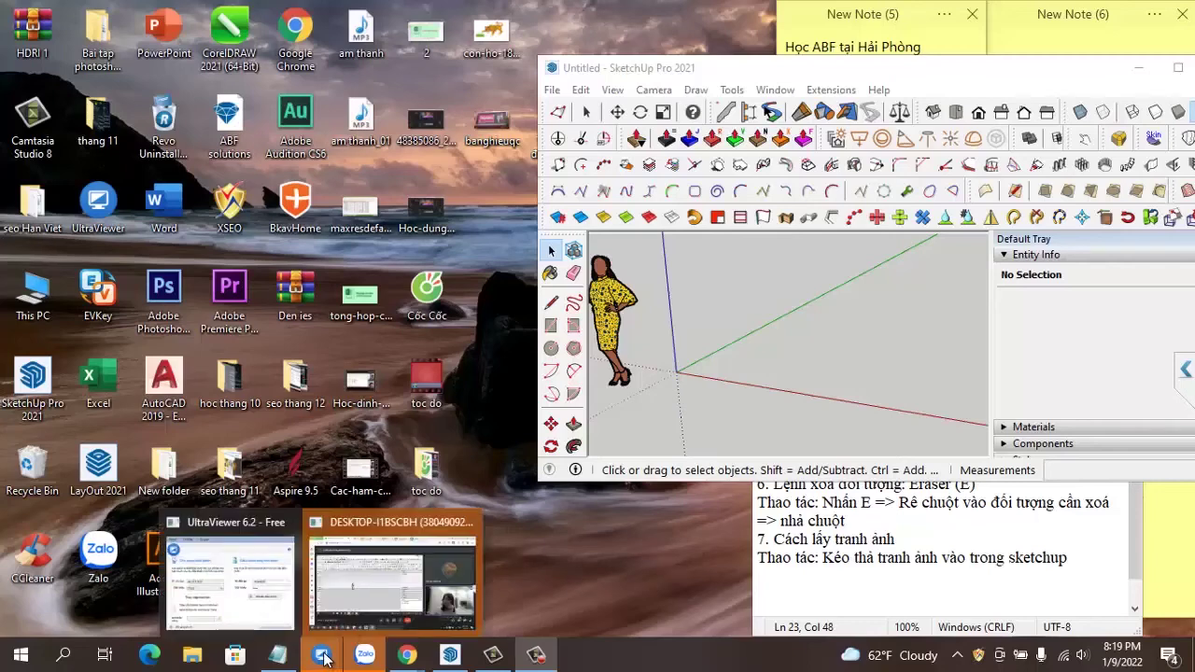
Save the Google Images stacked-stones picture to the remote Desktop as tải xuống.jpg
click(390, 602)
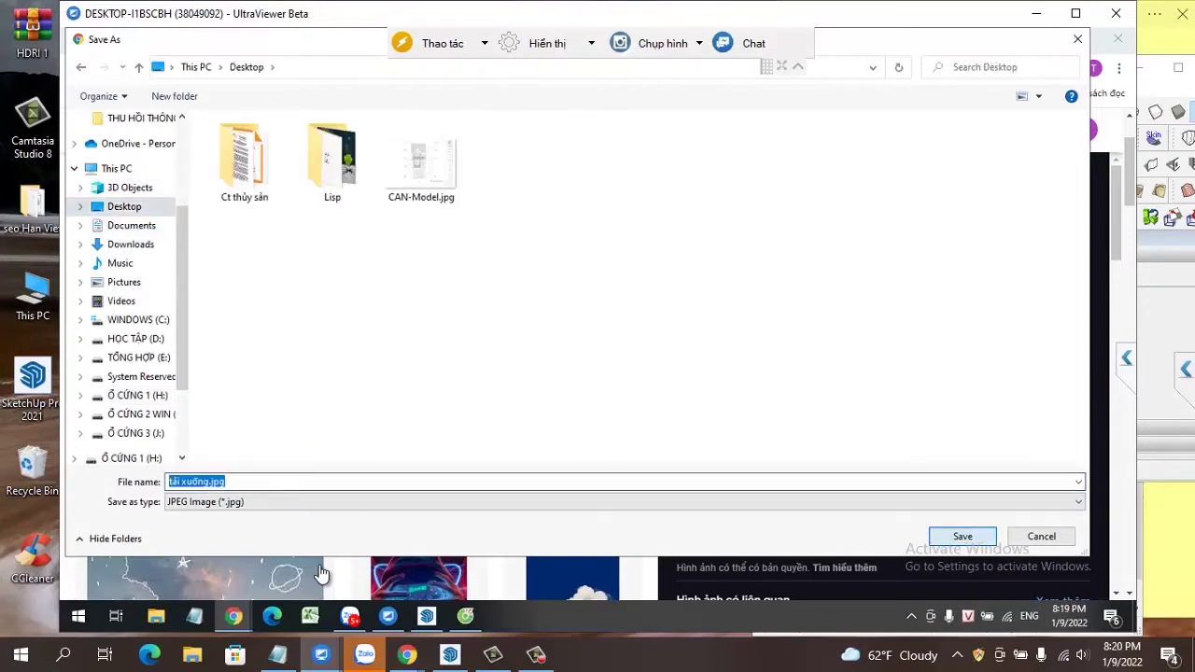
key(Return)
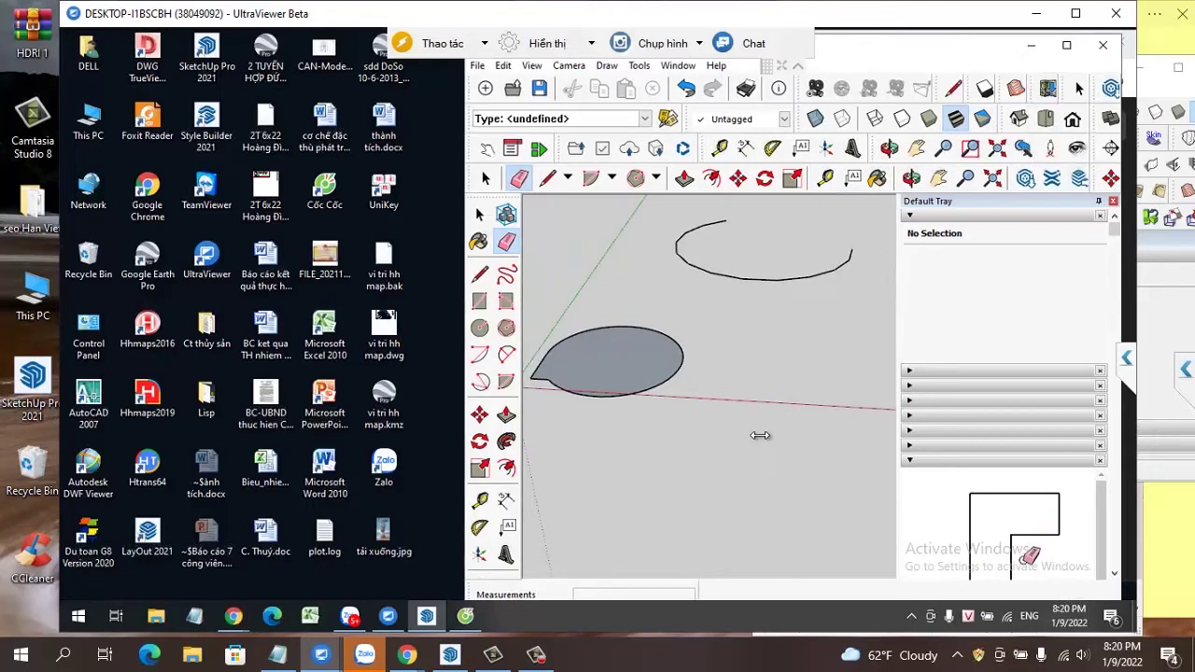
Zoom out, orbit the remote model down to ground level, and delete the placed stacked-stones picture
scroll(754, 429, down, 2)
scroll(755, 429, down, 1)
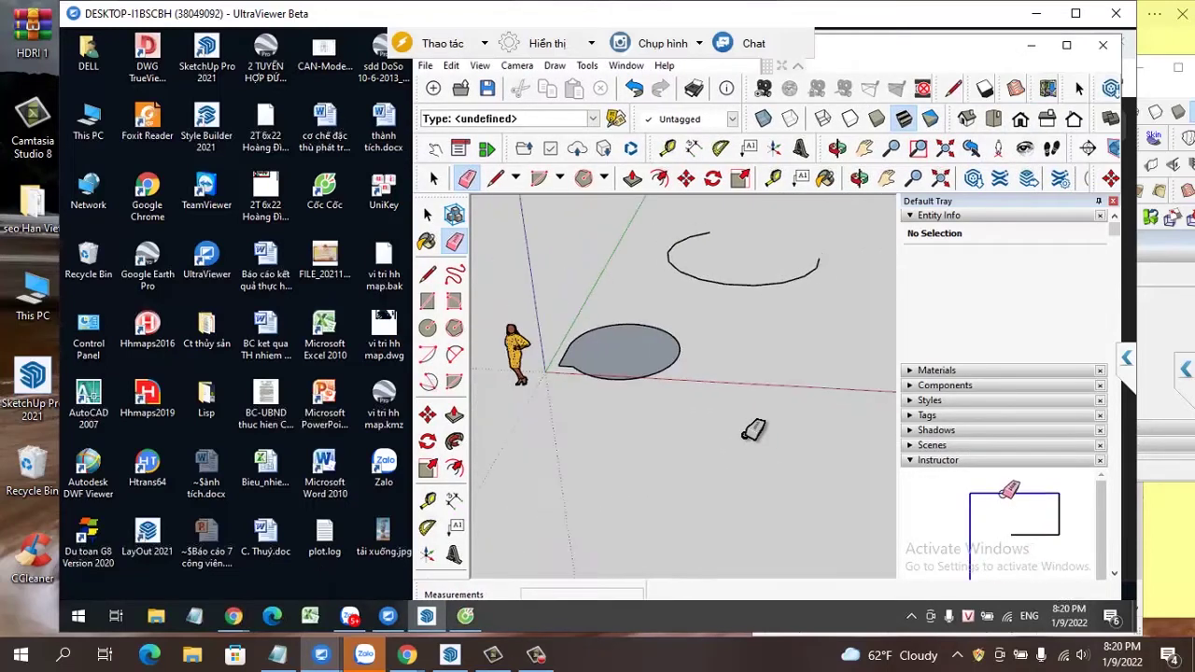
scroll(754, 429, down, 2)
key(o)
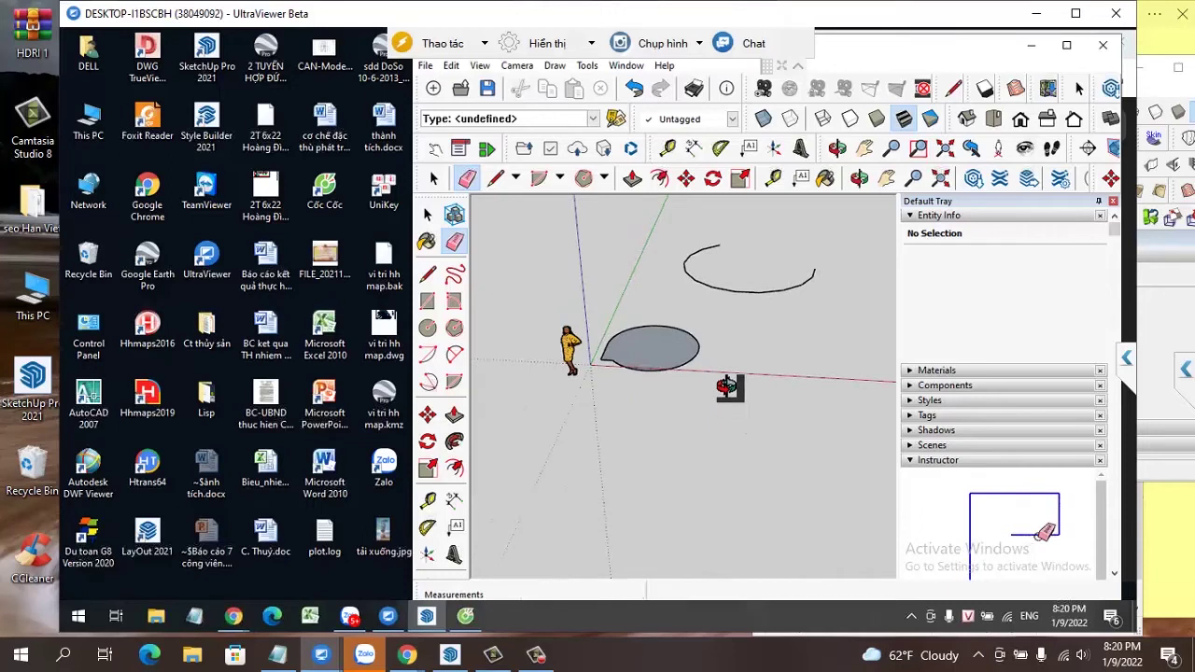
drag(726, 383, 726, 381)
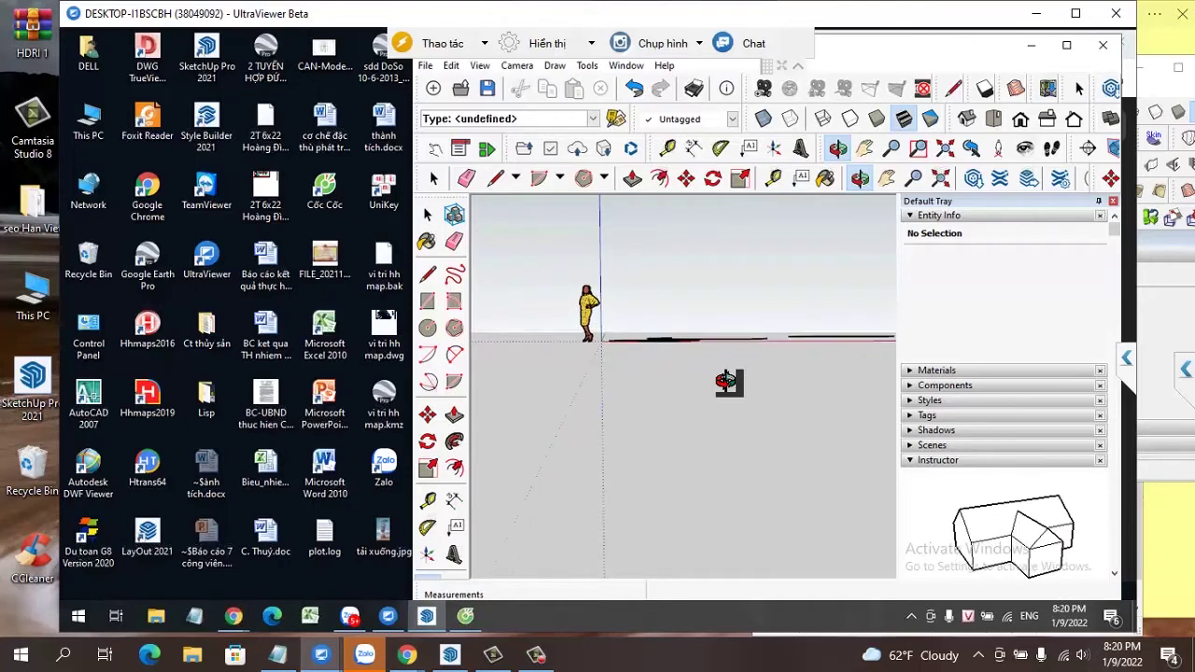
key(e)
key(o)
drag(726, 381, 726, 381)
key(e)
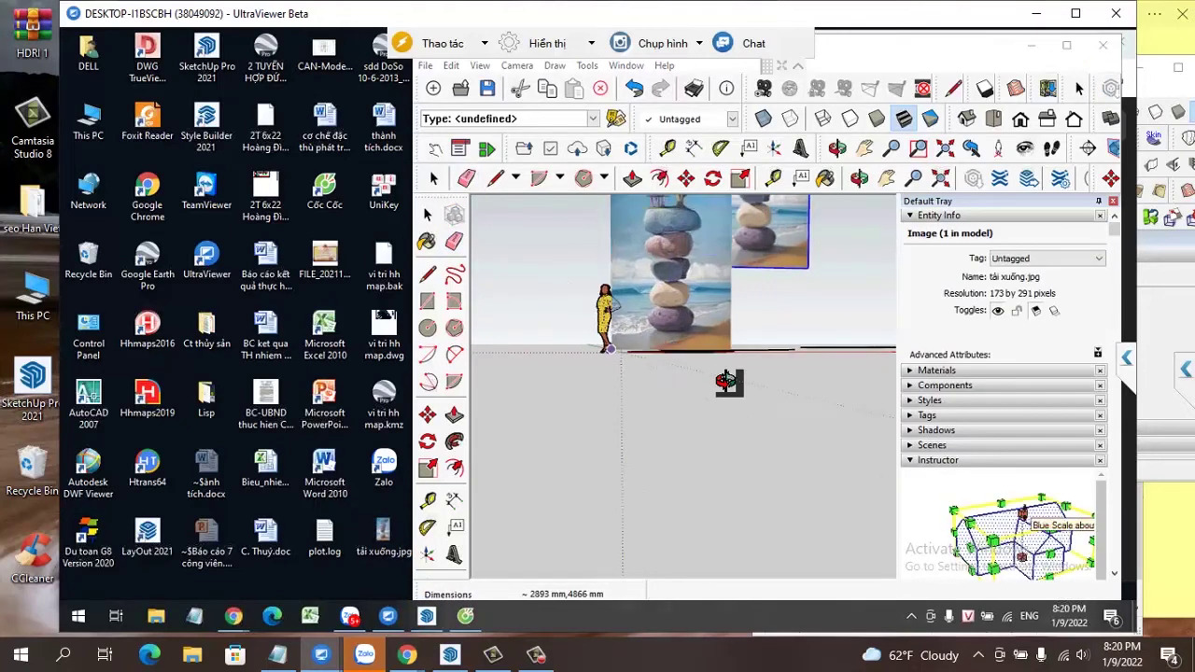
key(Delete)
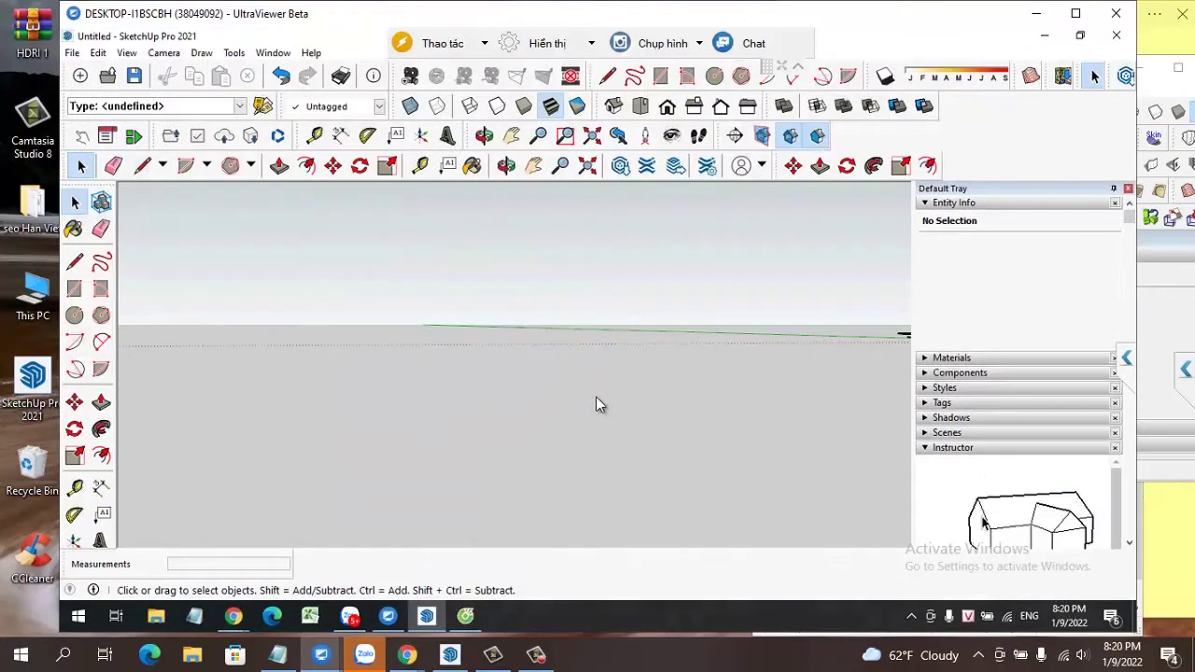
Tilt the view and delete the rear duplicate stacked-stones picture behind the front one
middle_drag(598, 403, 702, 355)
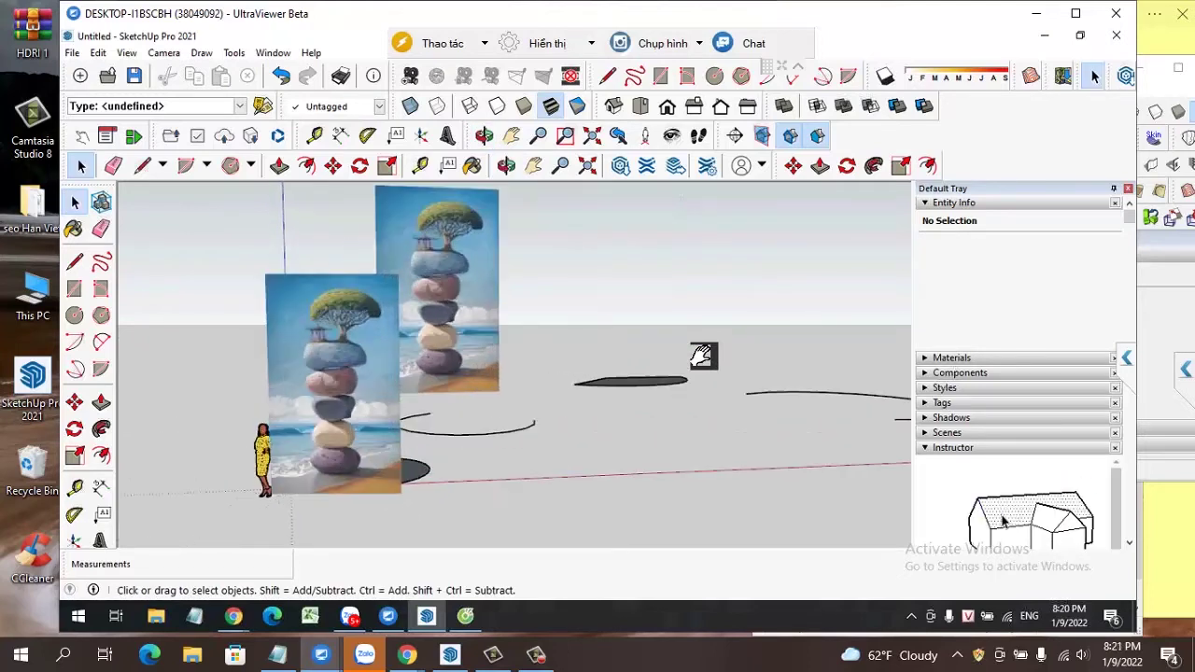
click(437, 289)
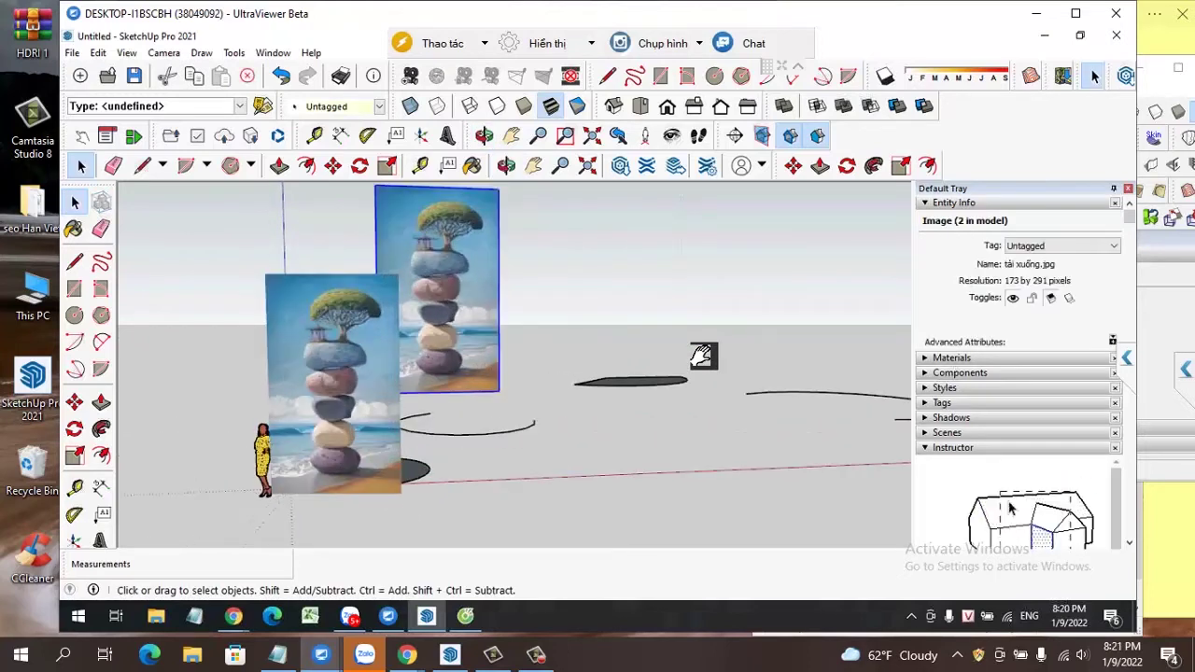
key(Delete)
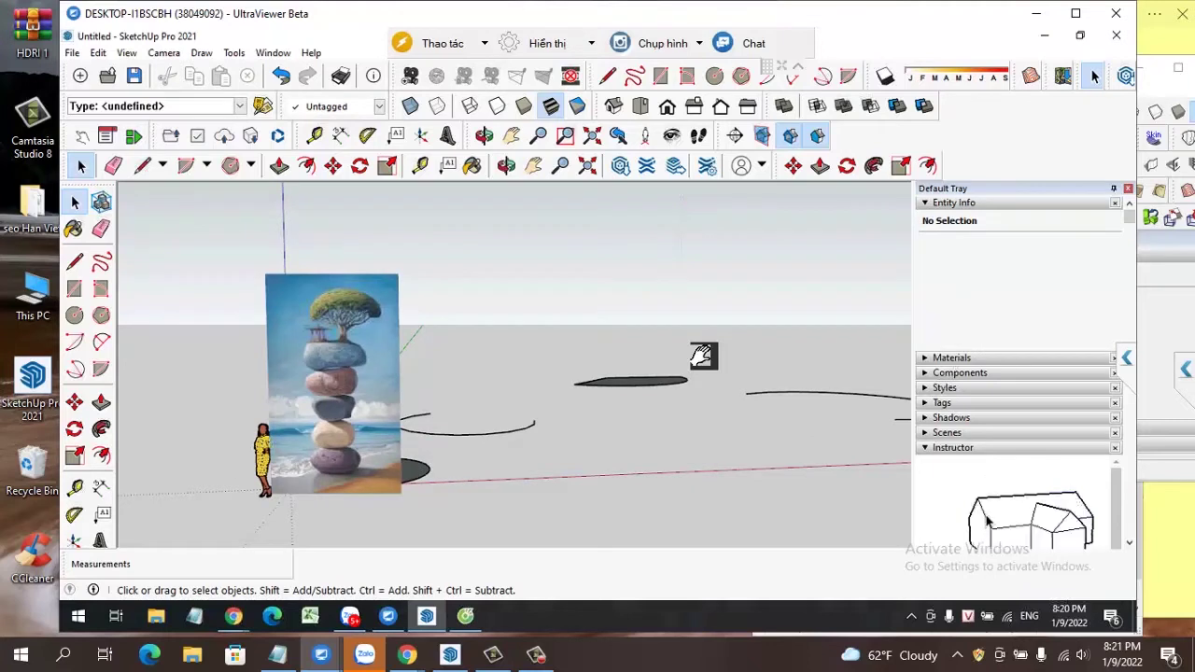
scroll(702, 360, down, 2)
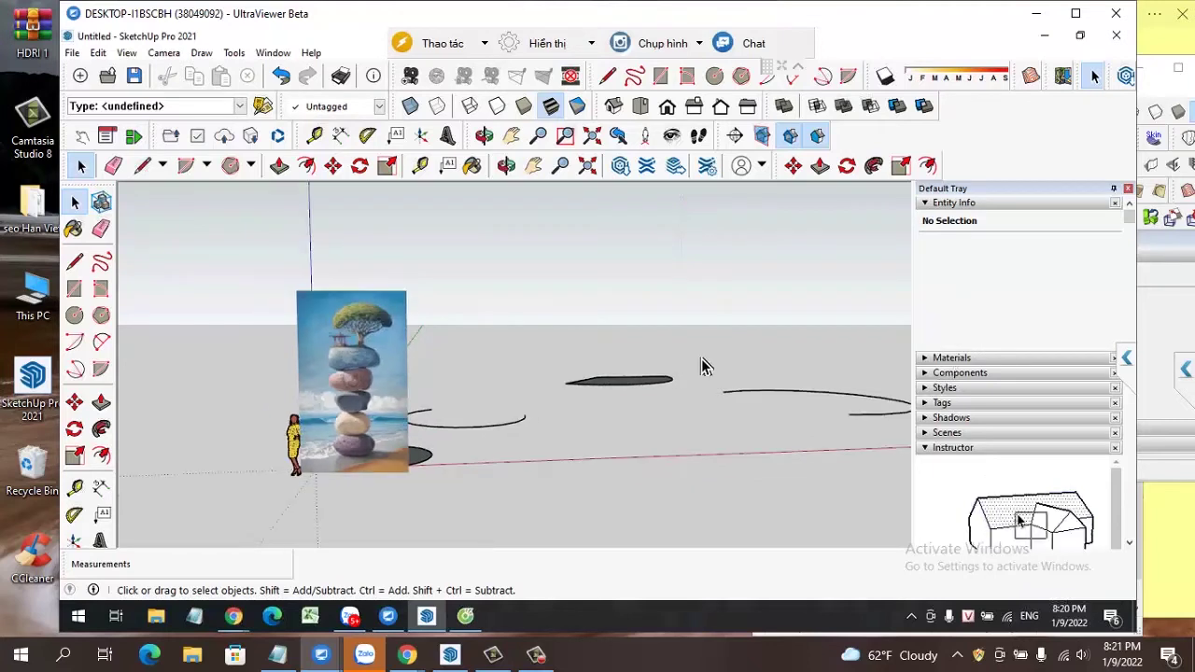
scroll(623, 492, up, 2)
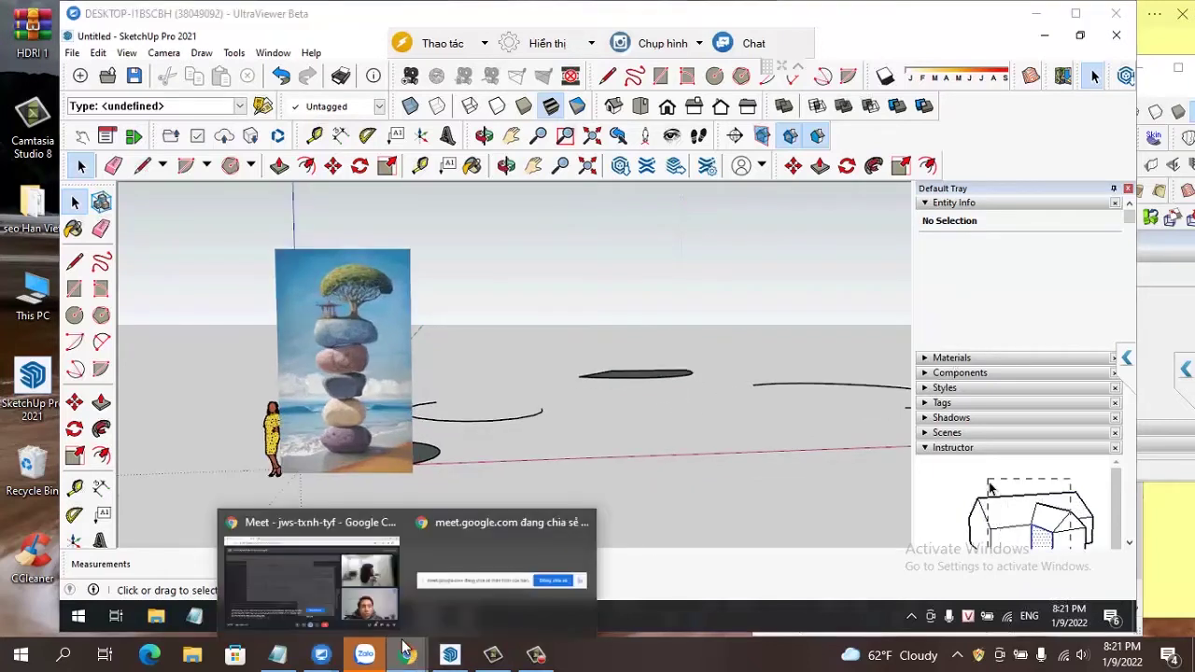
click(340, 597)
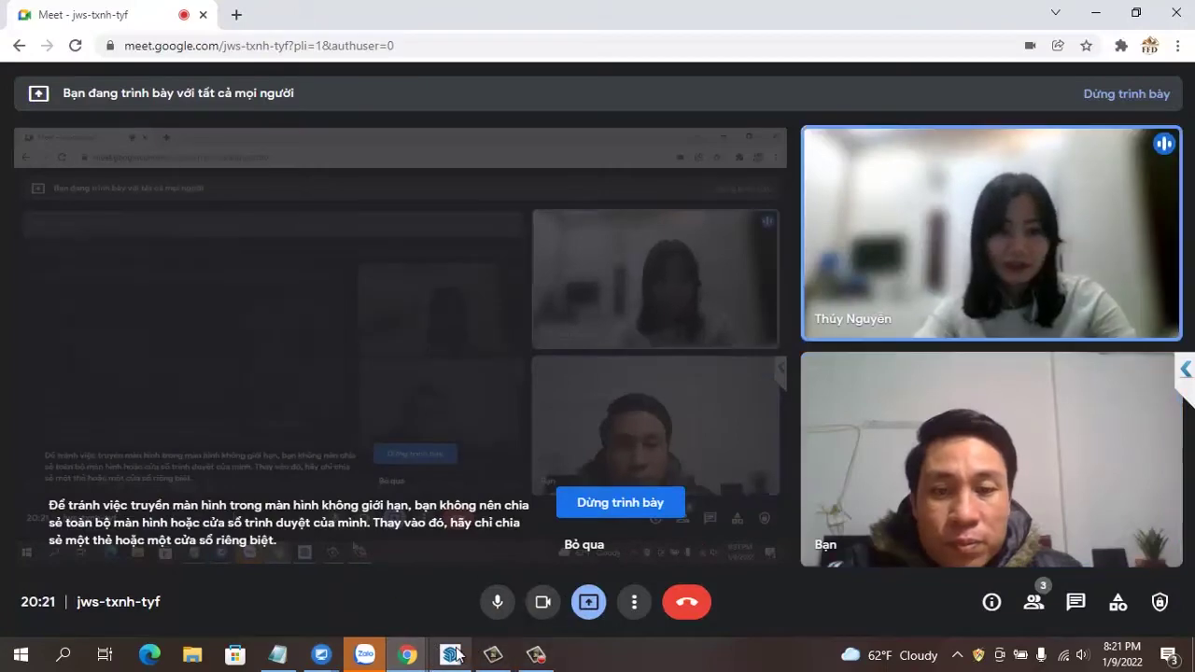
Shift the UltraViewer remote-control window left and make it narrower
mouse_move(450, 654)
click(378, 569)
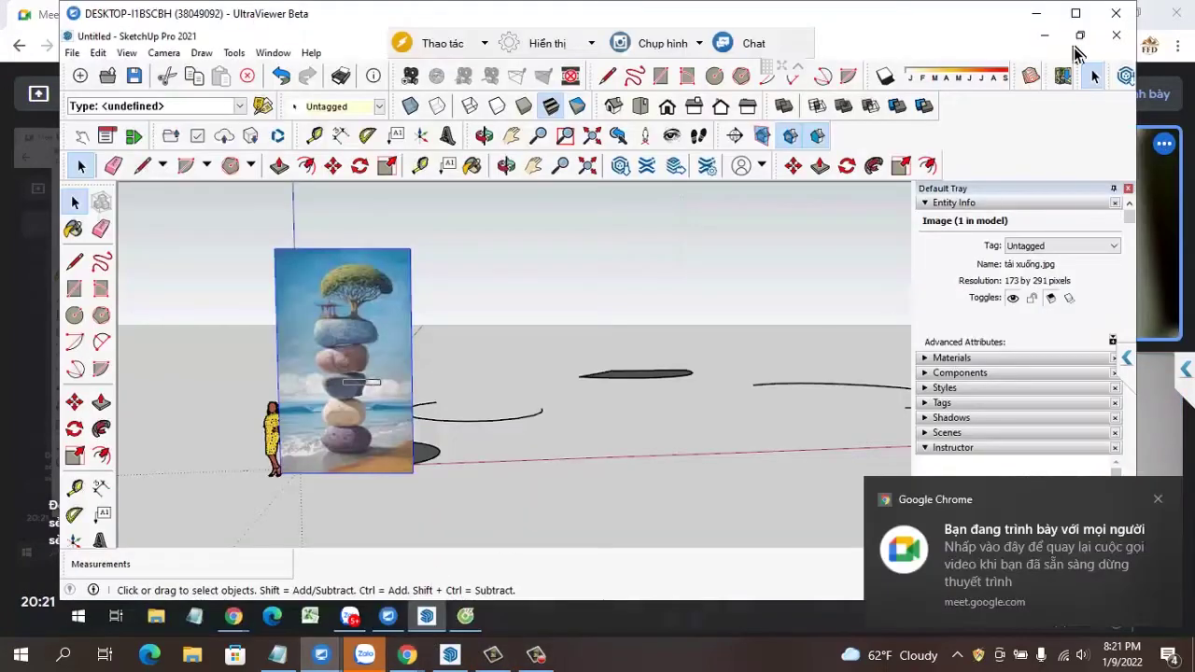
drag(915, 25, 856, 25)
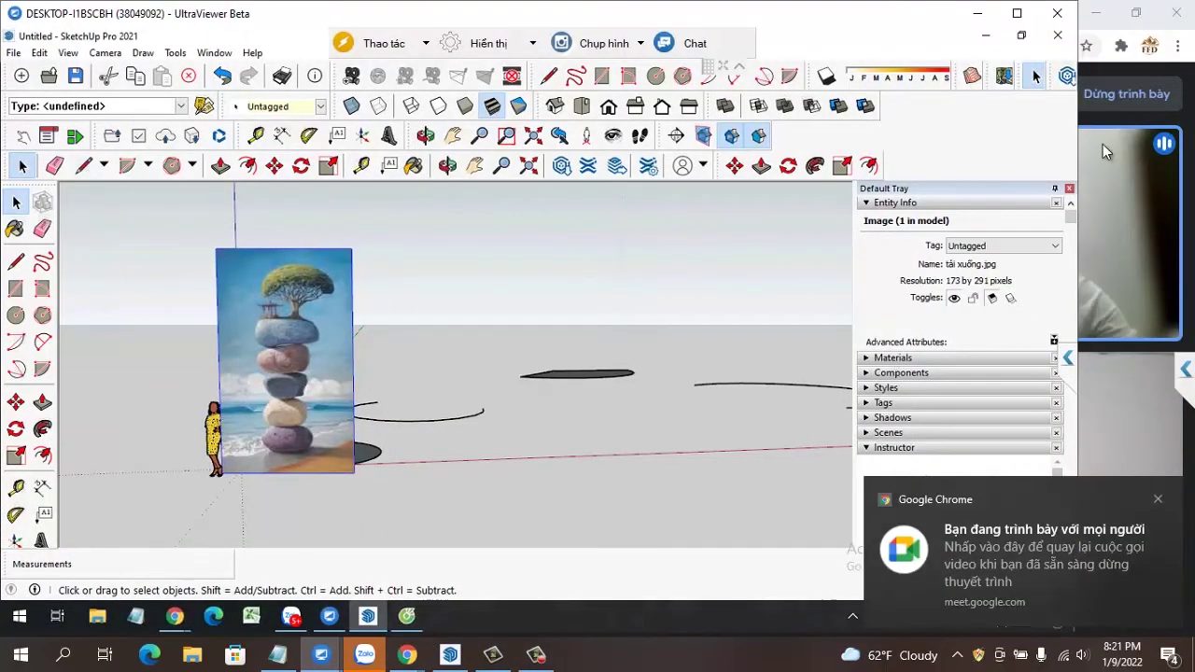
drag(1078, 147, 905, 147)
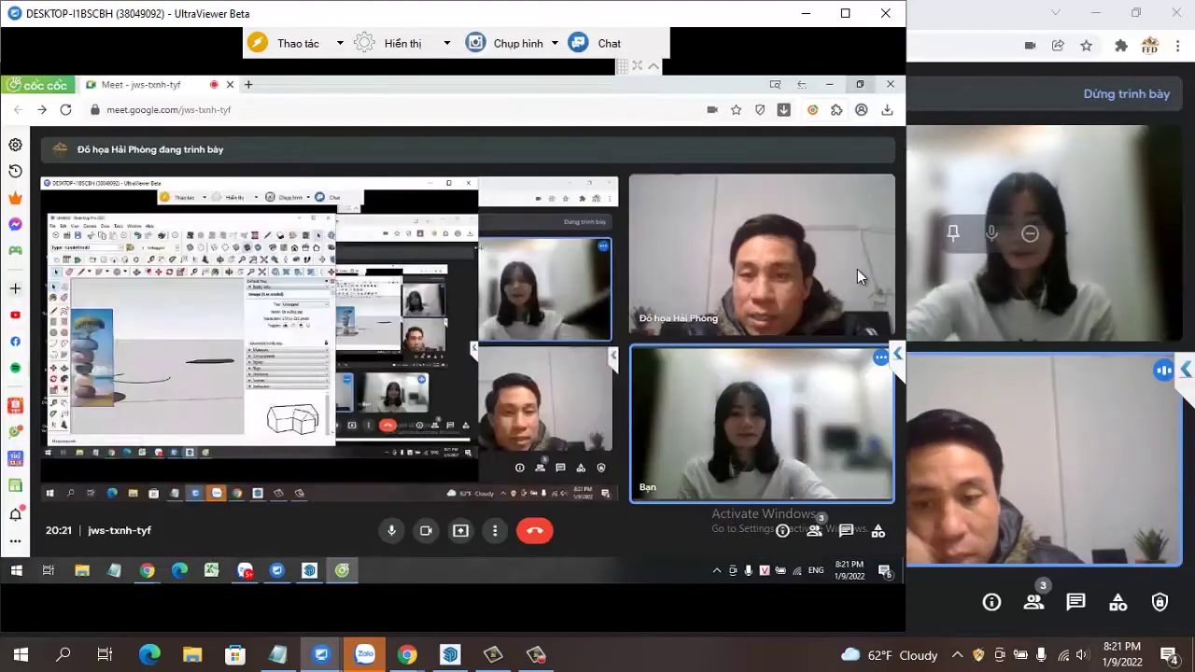
Add item 8, 'Lệnh di chuyển đối tượng: Move (M)', to the Notepad lesson notes
click(277, 654)
scroll(1031, 539, down, 1)
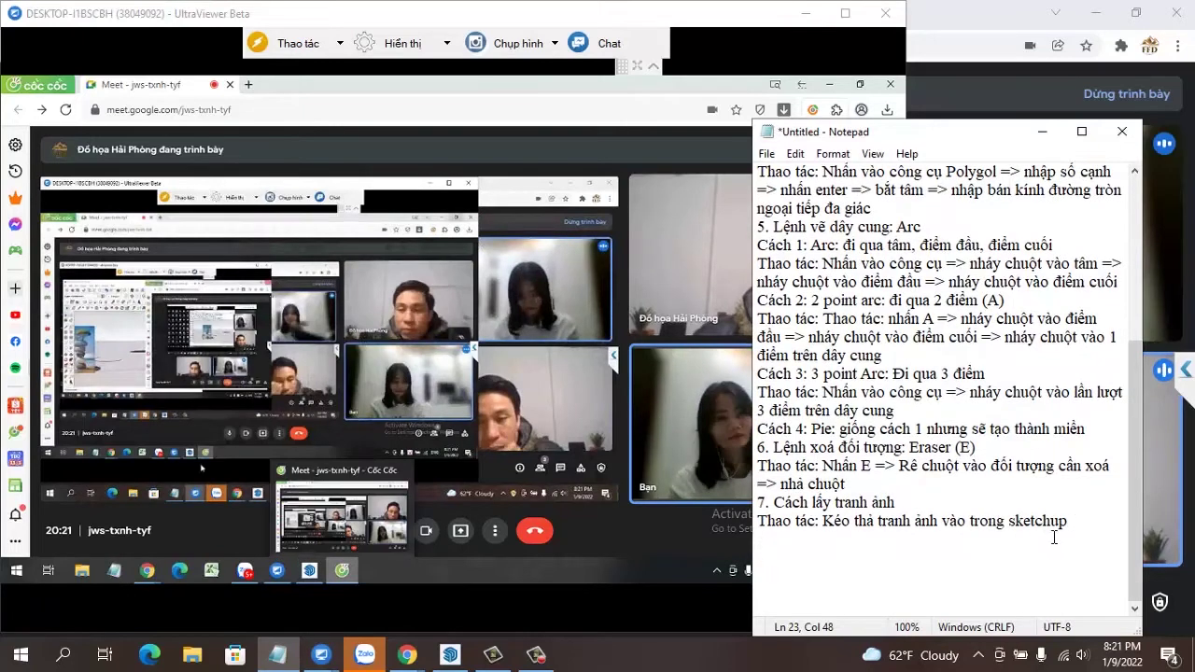
key(Return)
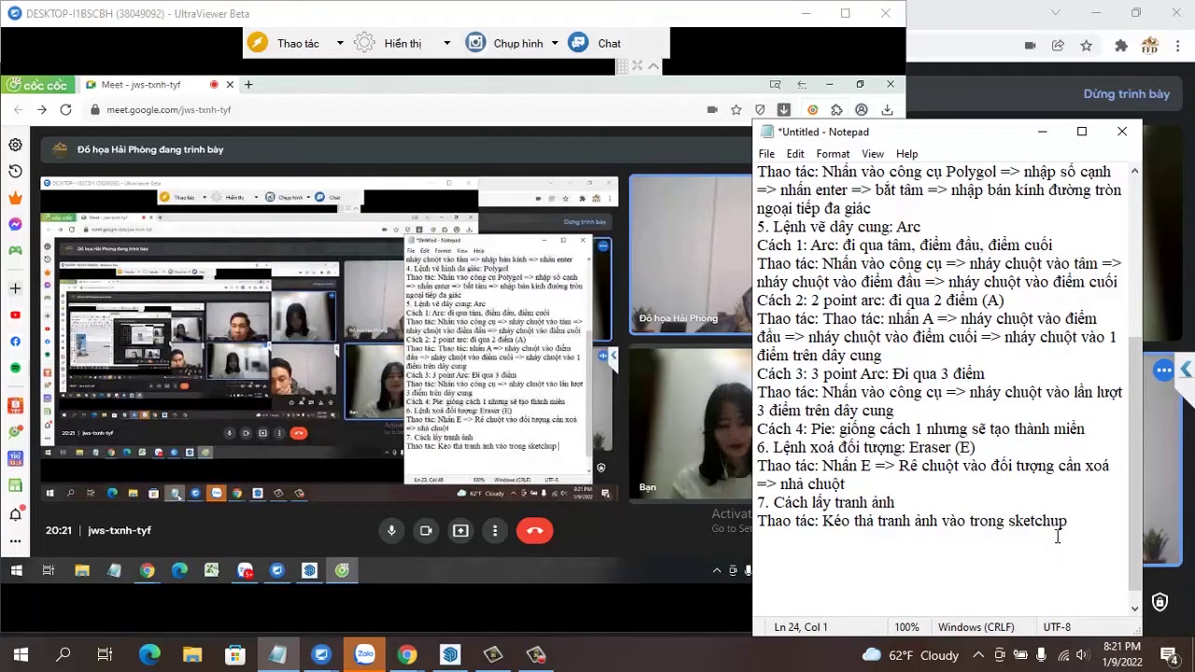
text(8. )
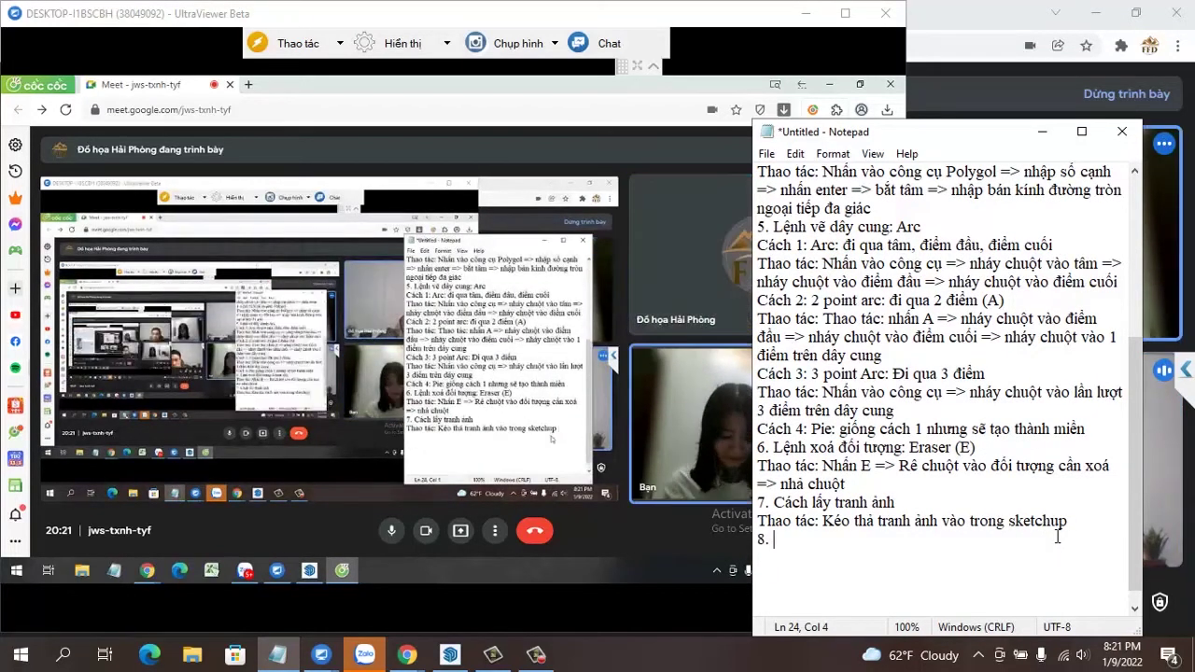
text(Lệnh di chu)
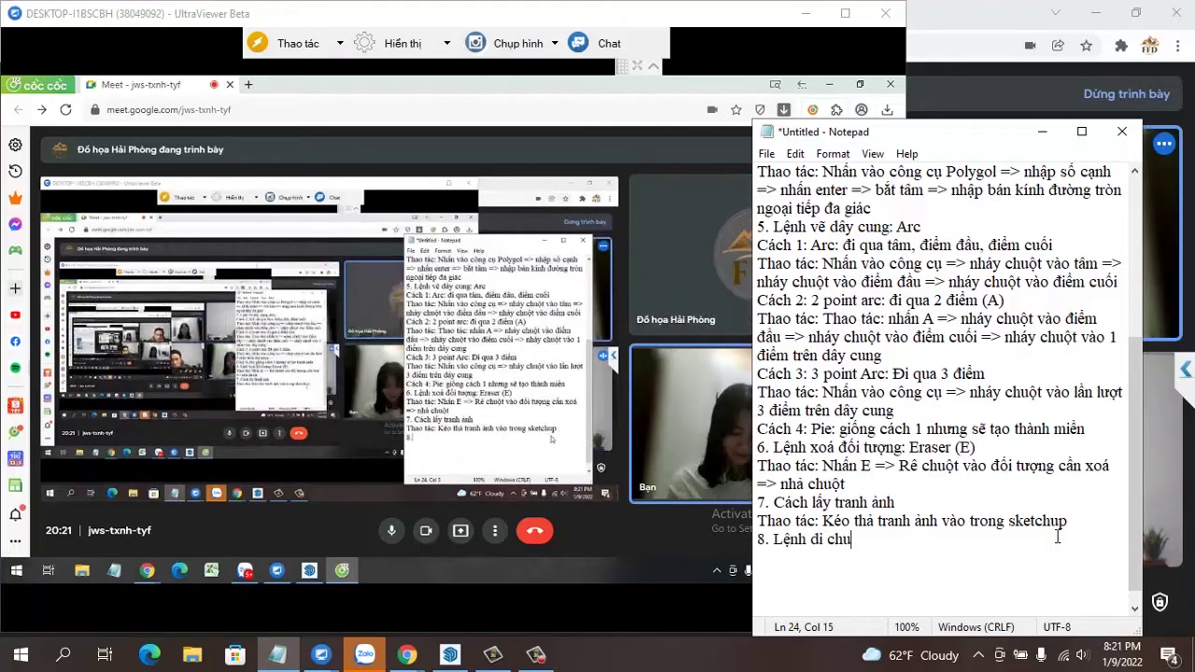
text(yển đối tư)
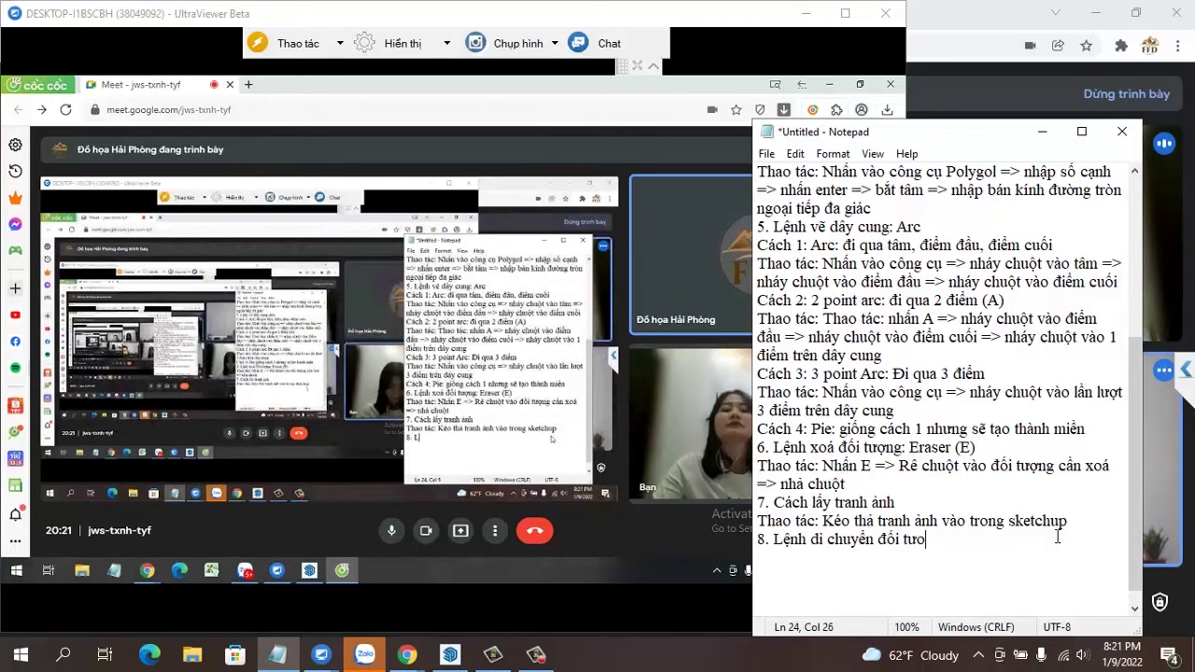
text(ợng: )
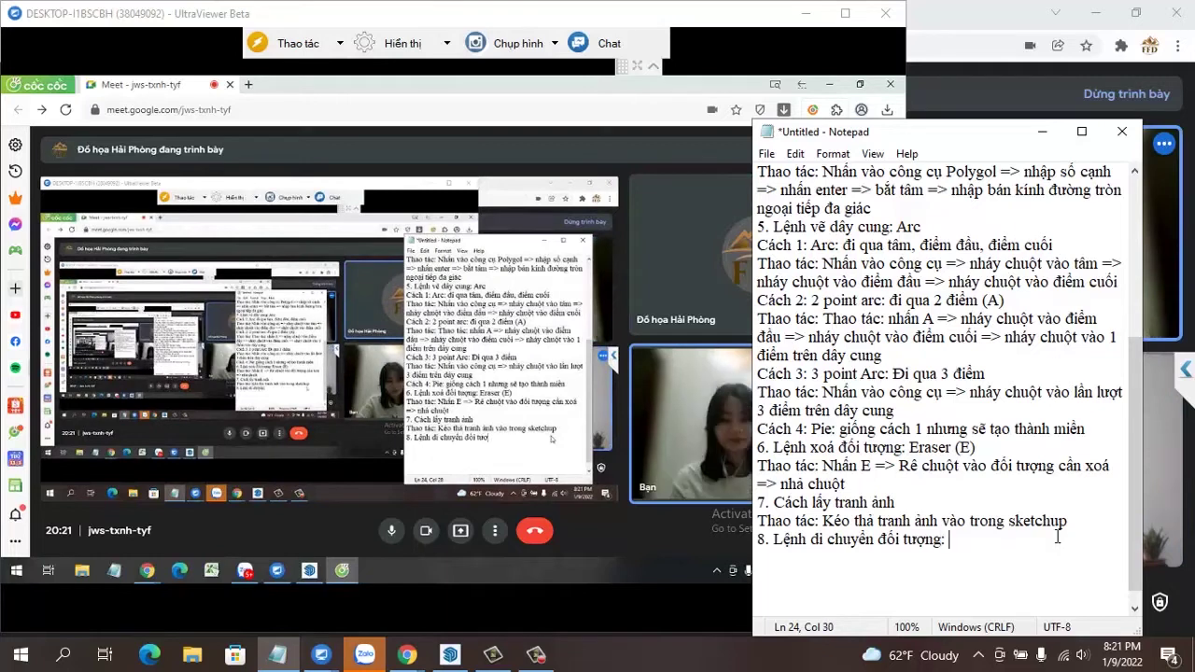
text(Move)
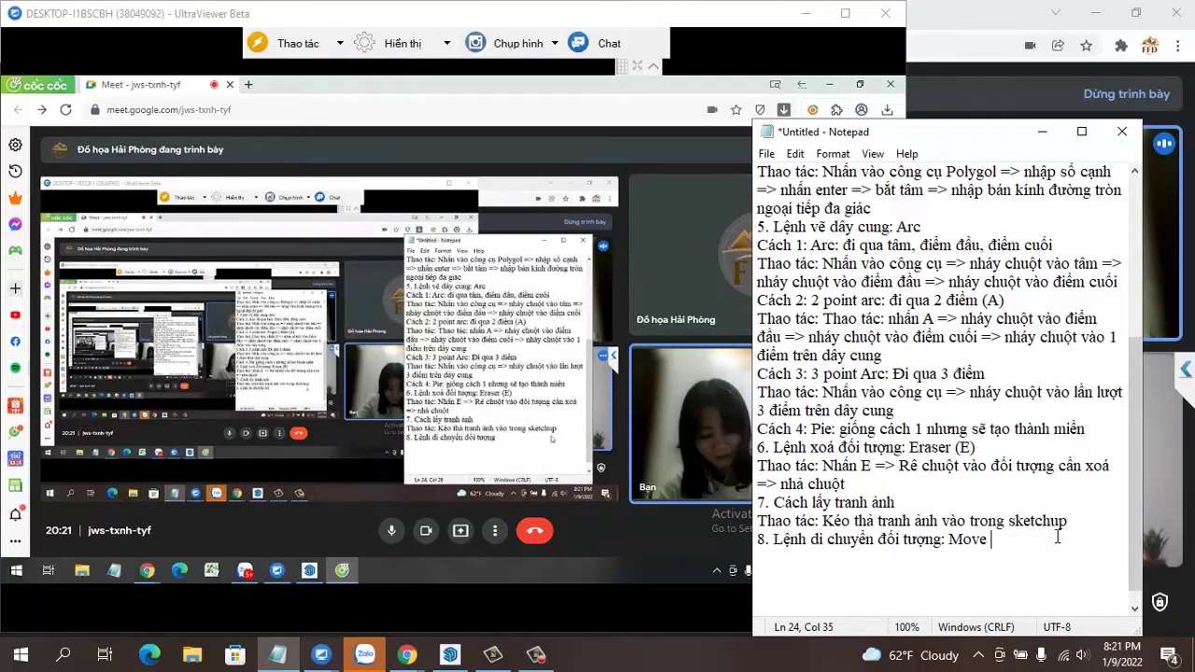
text( (M)
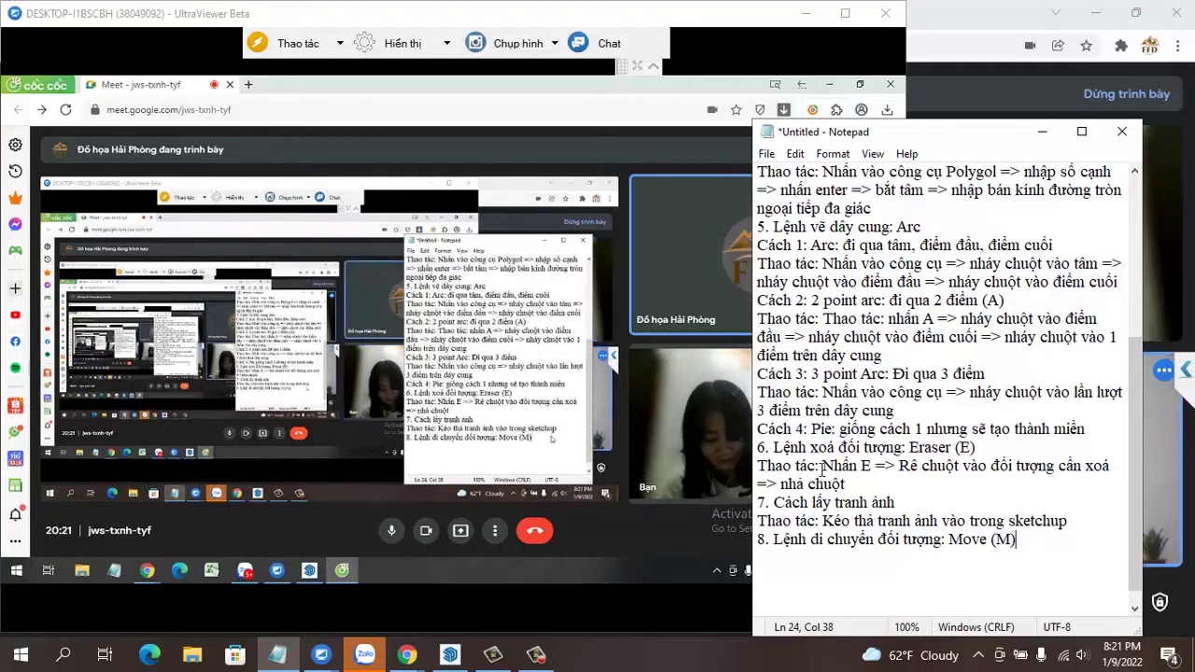
click(450, 655)
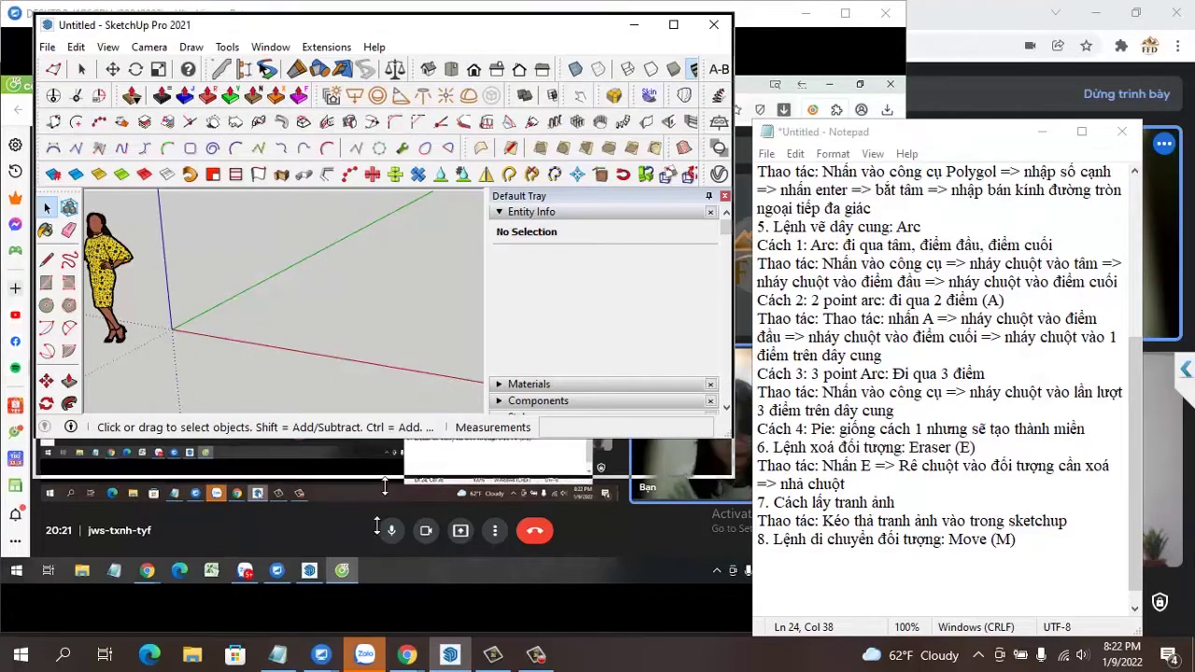
Stretch SketchUp over the screen's left side, minimize UltraViewer, and move the notes over it
drag(390, 437, 390, 603)
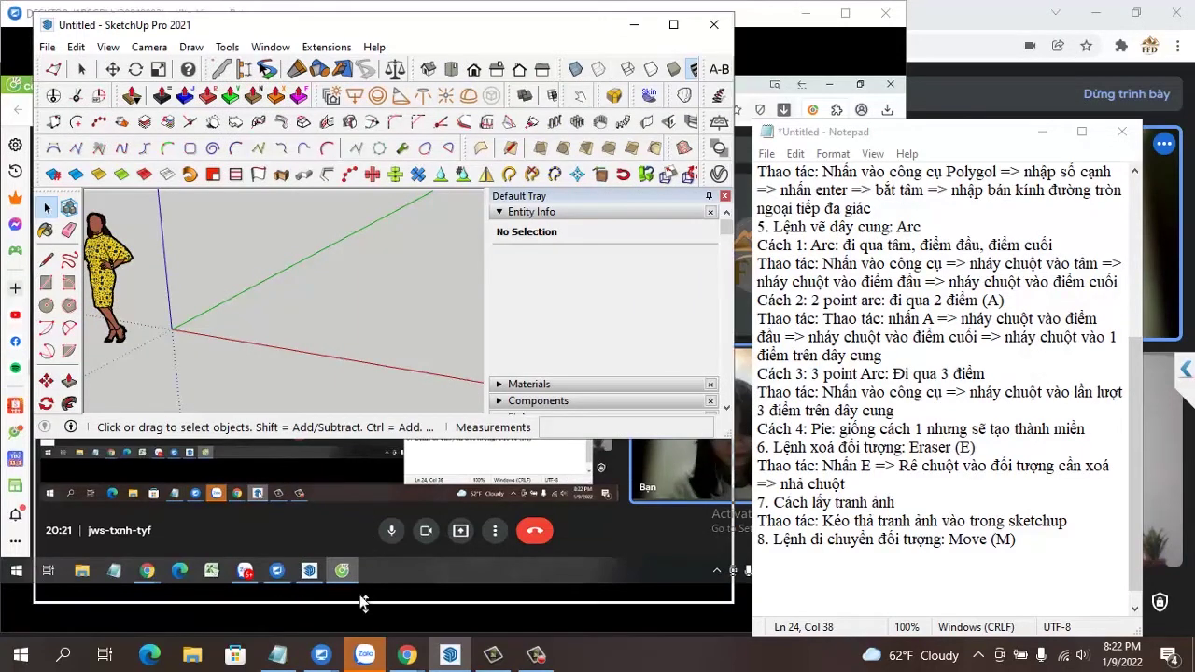
drag(34, 243, 1, 243)
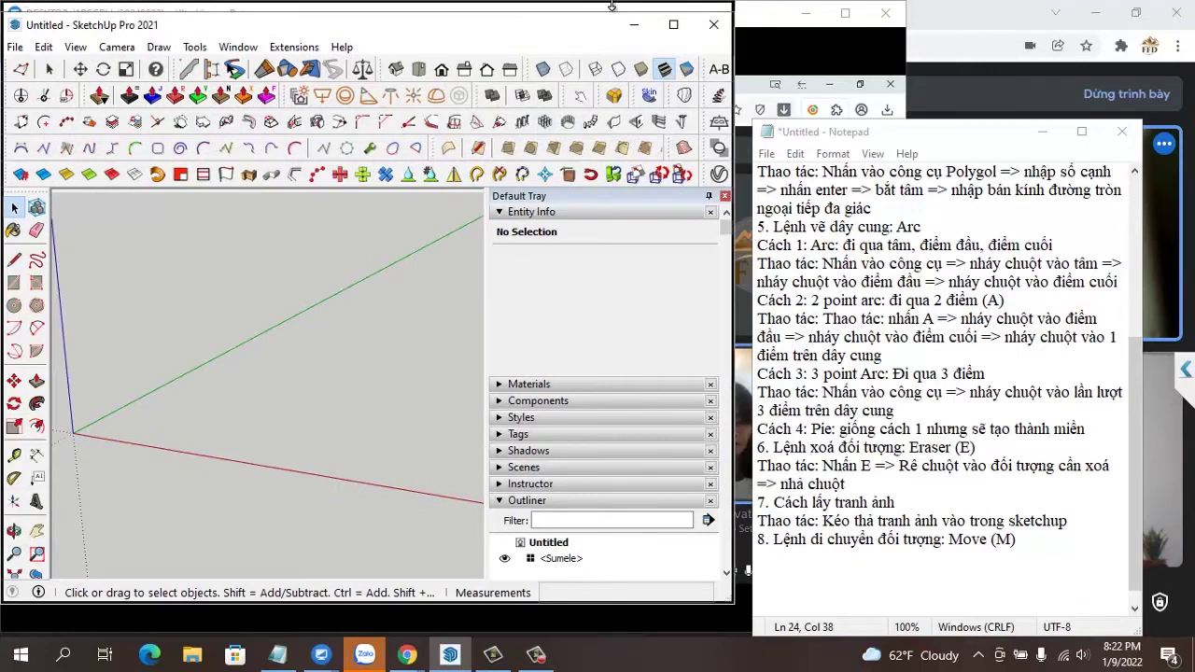
drag(420, 11, 420, 0)
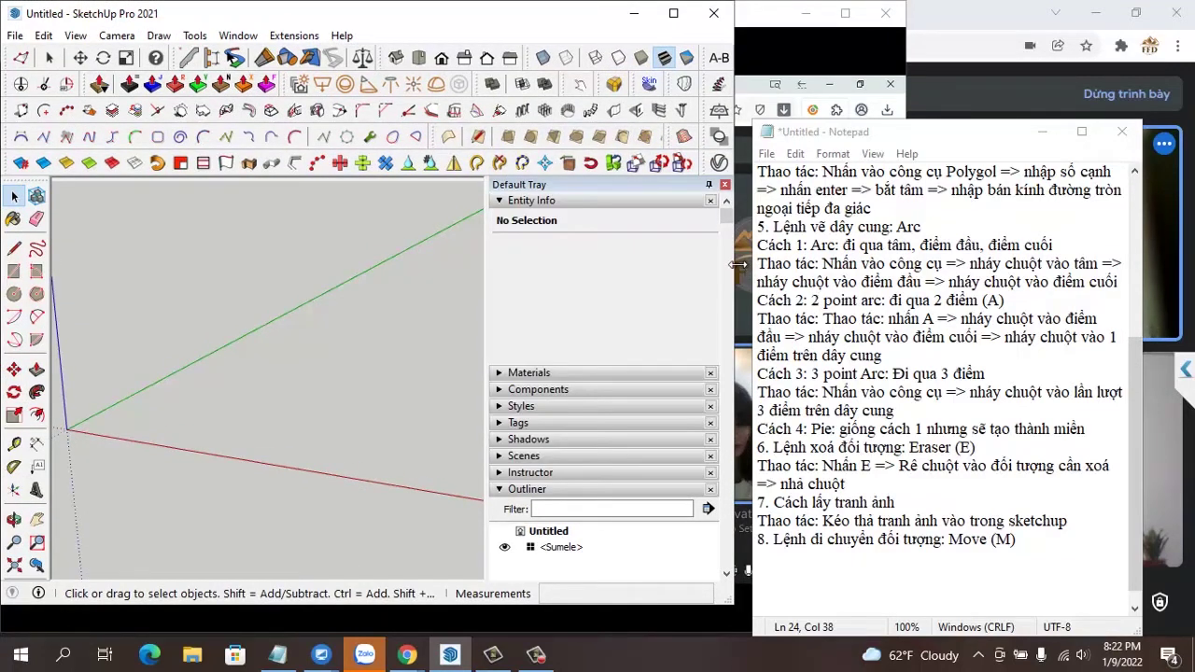
drag(737, 265, 749, 265)
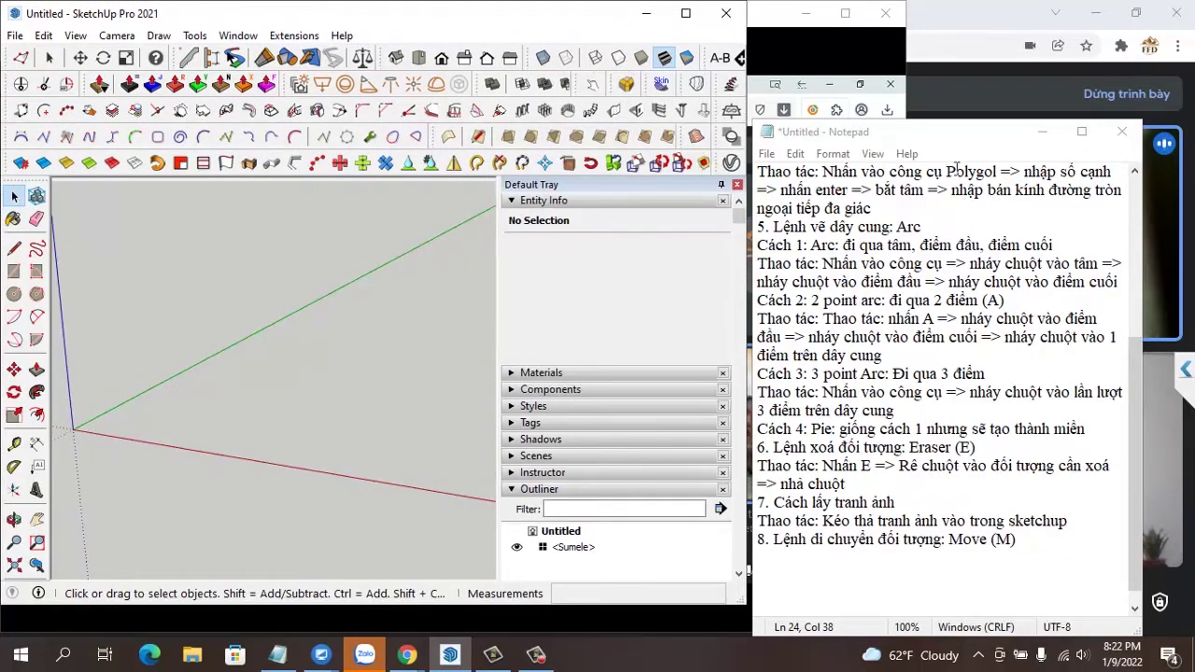
click(811, 18)
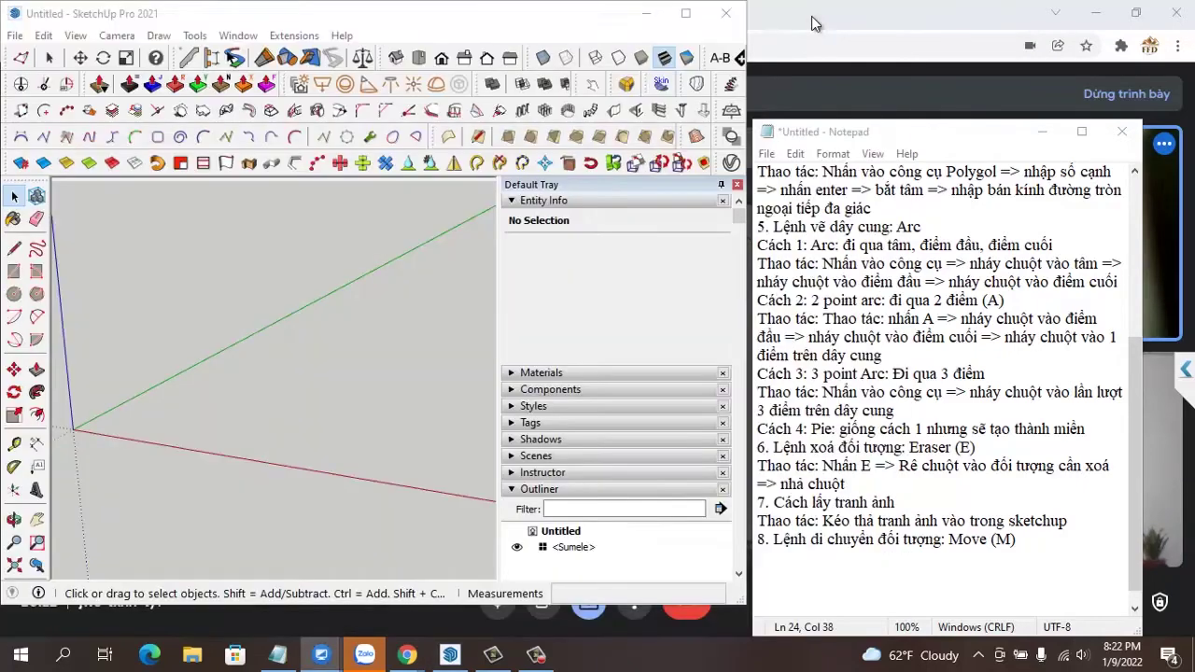
drag(886, 133, 434, 114)
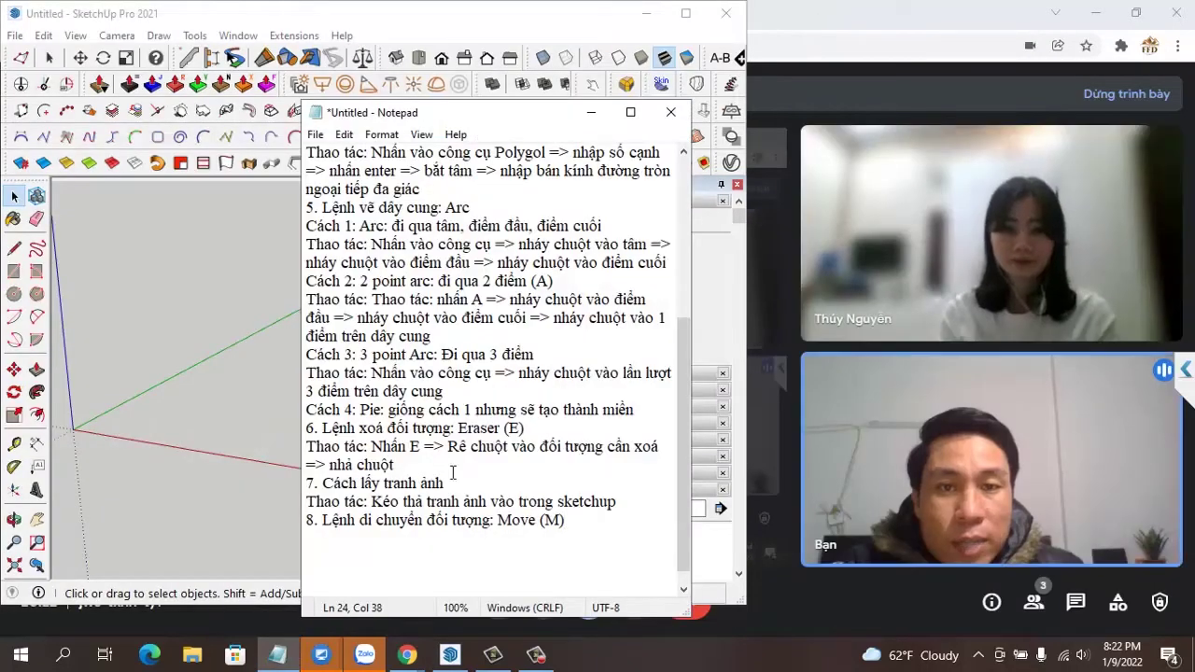
Add a 'Thao tác' line under item 8: select object, press M, pick start point, move, enter distance, Enter
key(Return)
text(Thao tác)
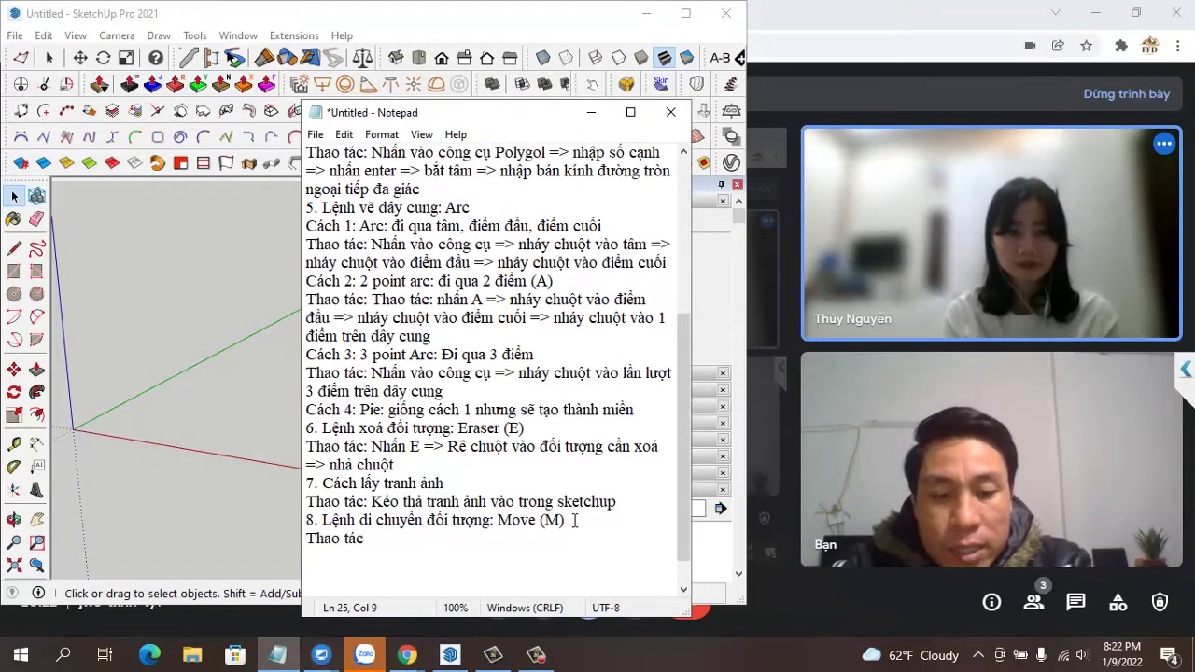
text(: Nhấn M)
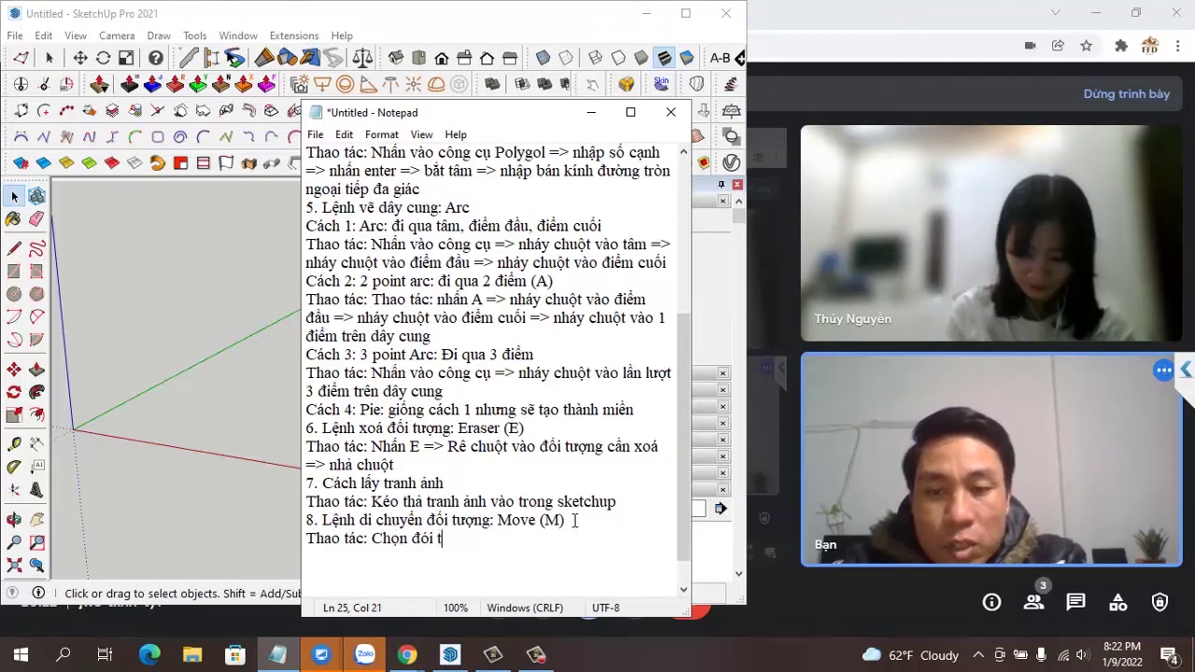
key(BackSpace)
key(BackSpace)
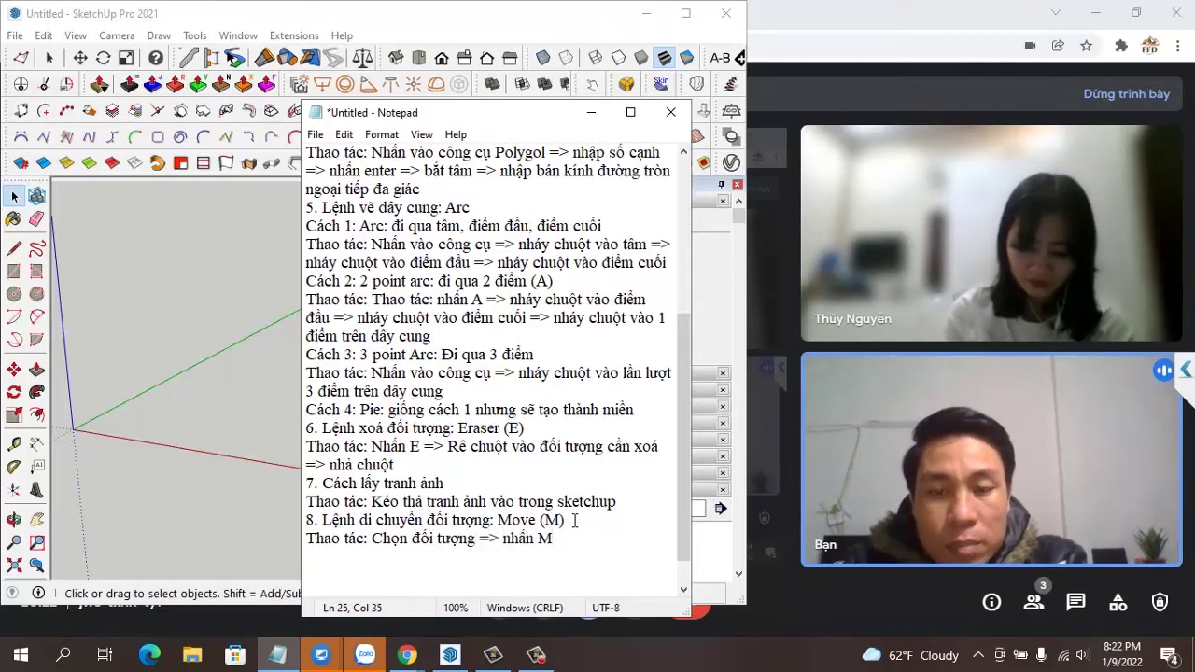
text( =>)
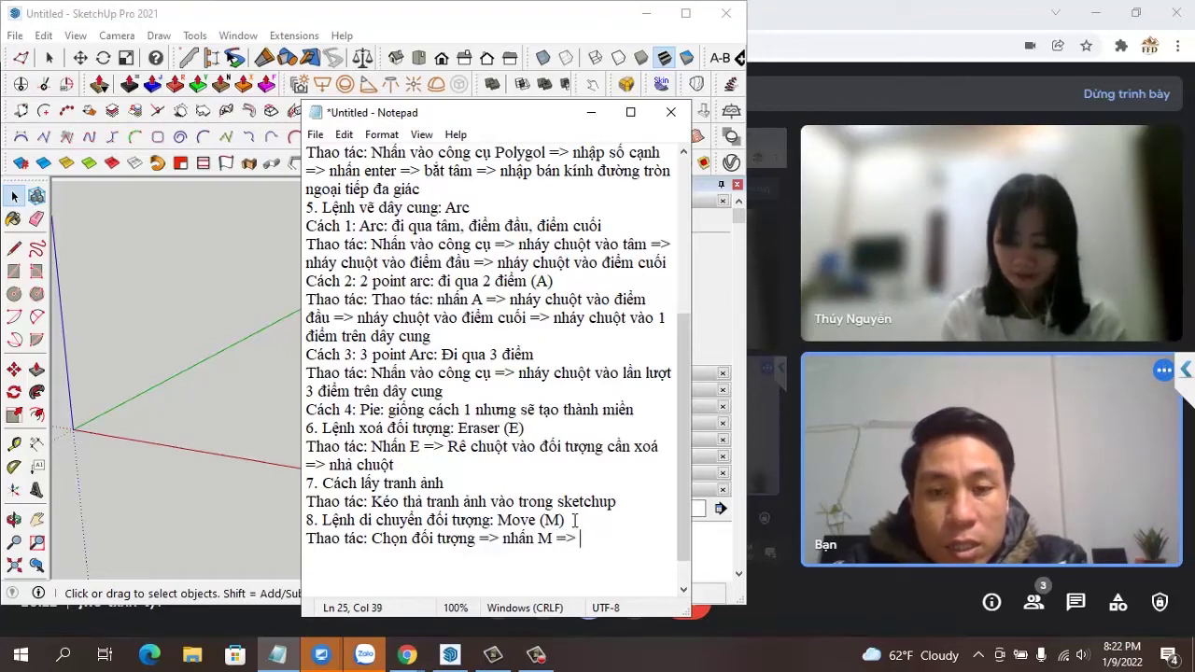
text( nháy)
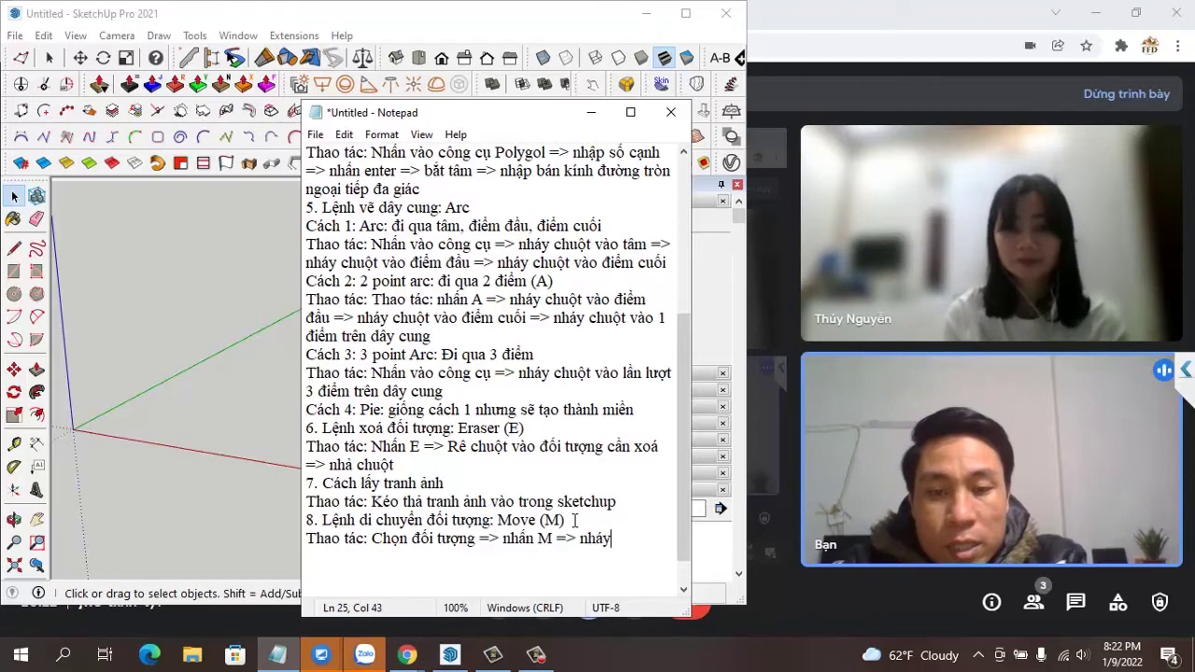
text( chuột vào 1 điểm là)
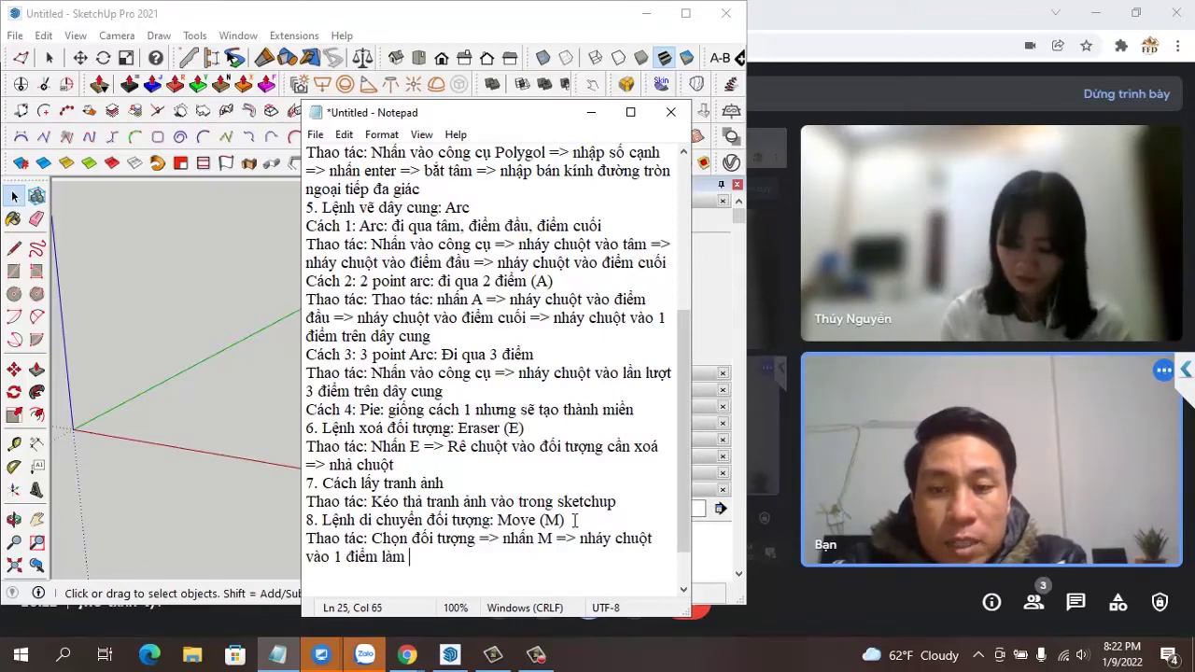
text(m x)
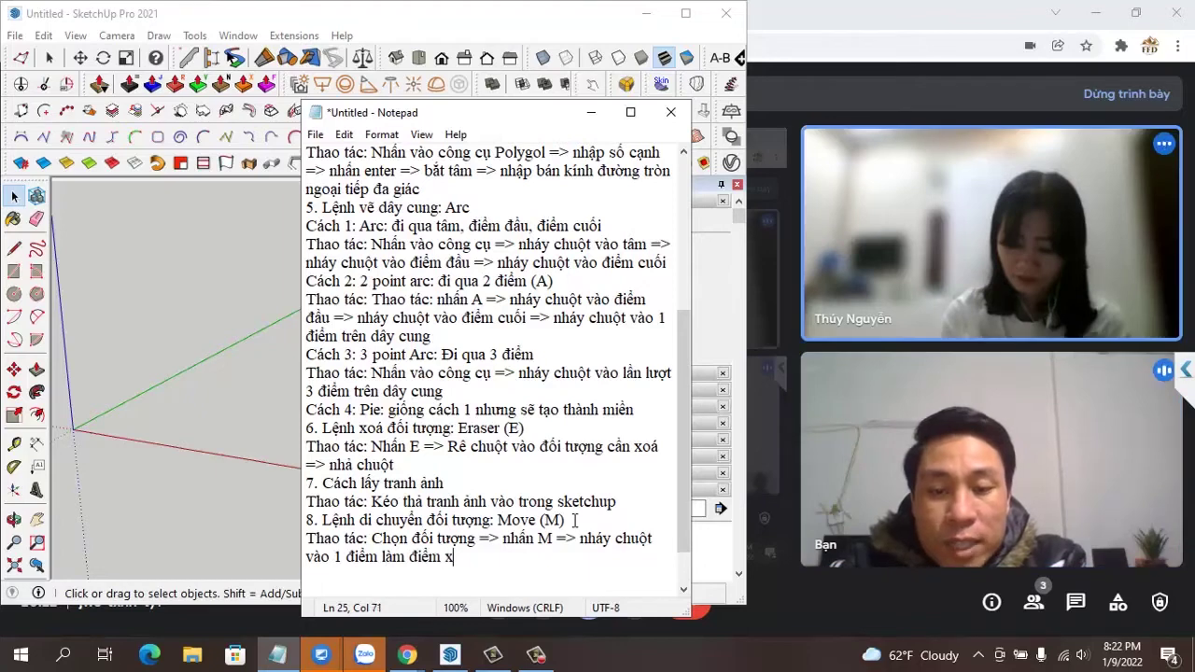
text(uất phát)
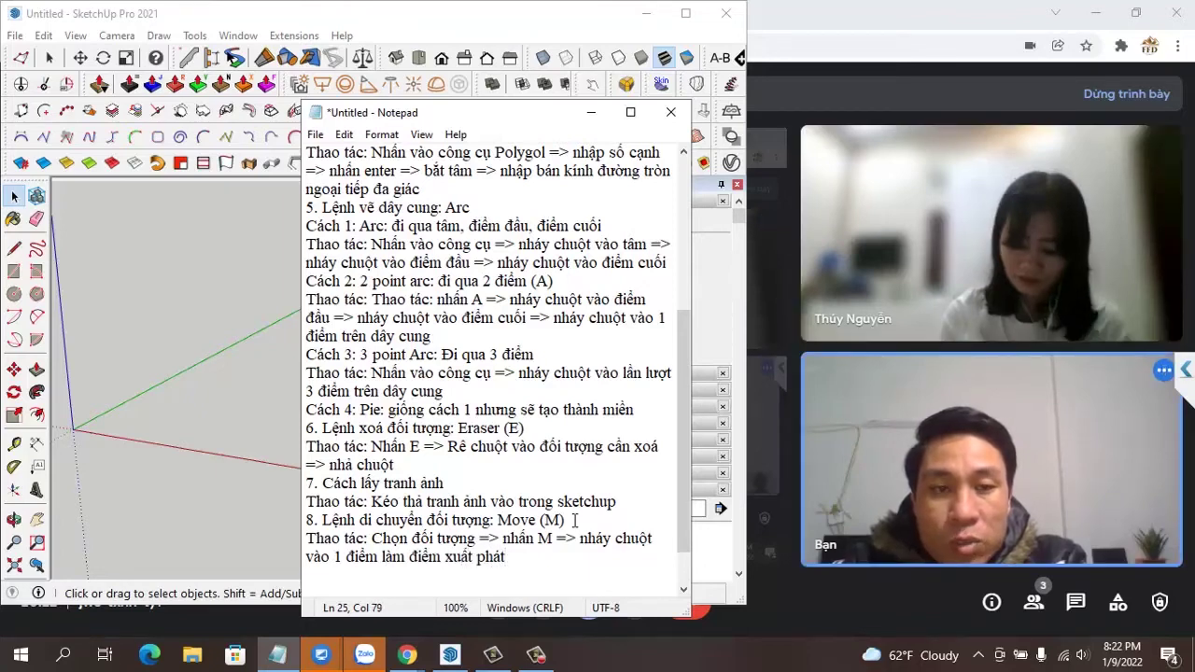
text( =. di)
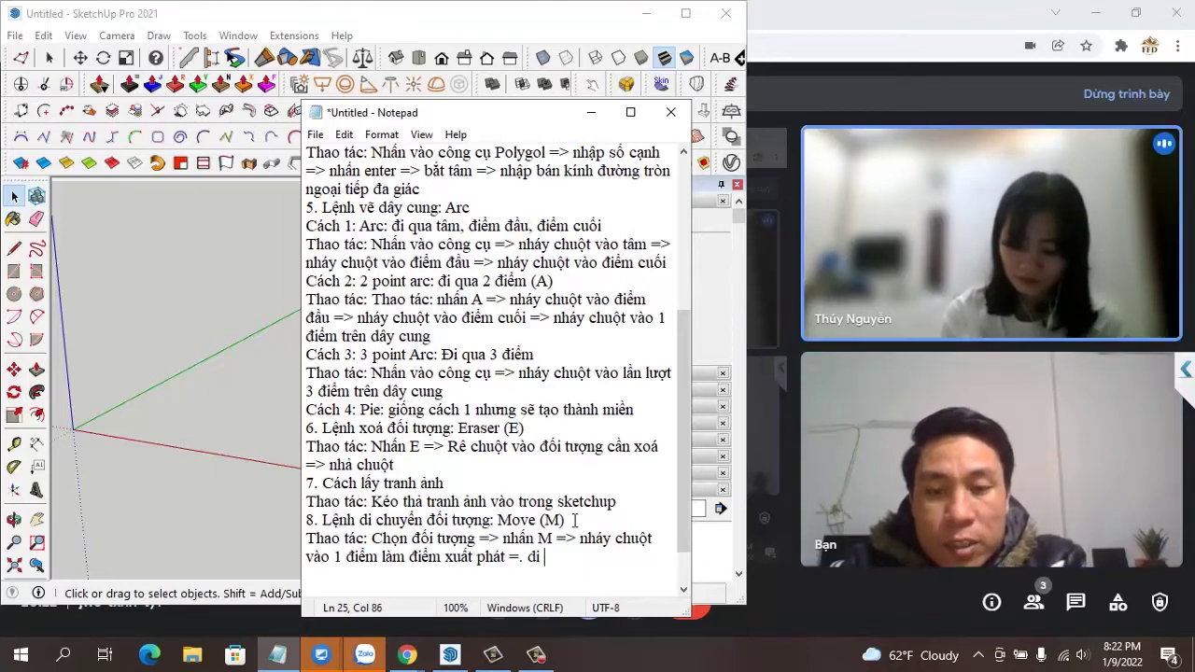
key(BackSpace)
key(BackSpace)
key(BackSpace)
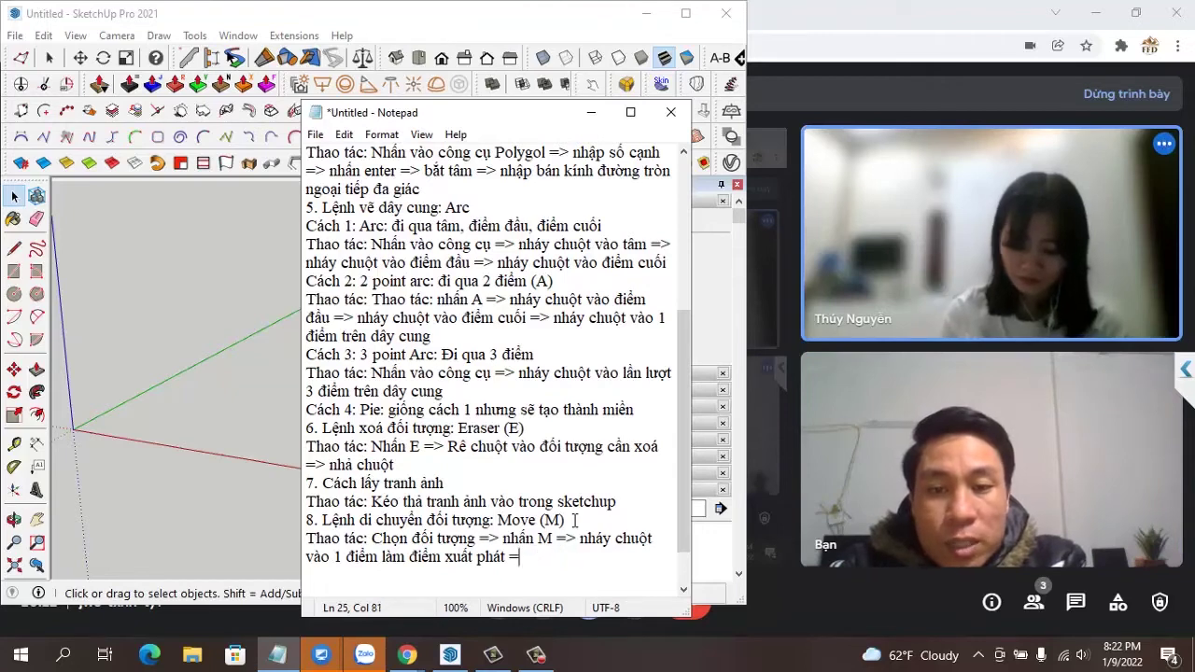
text(> đi)
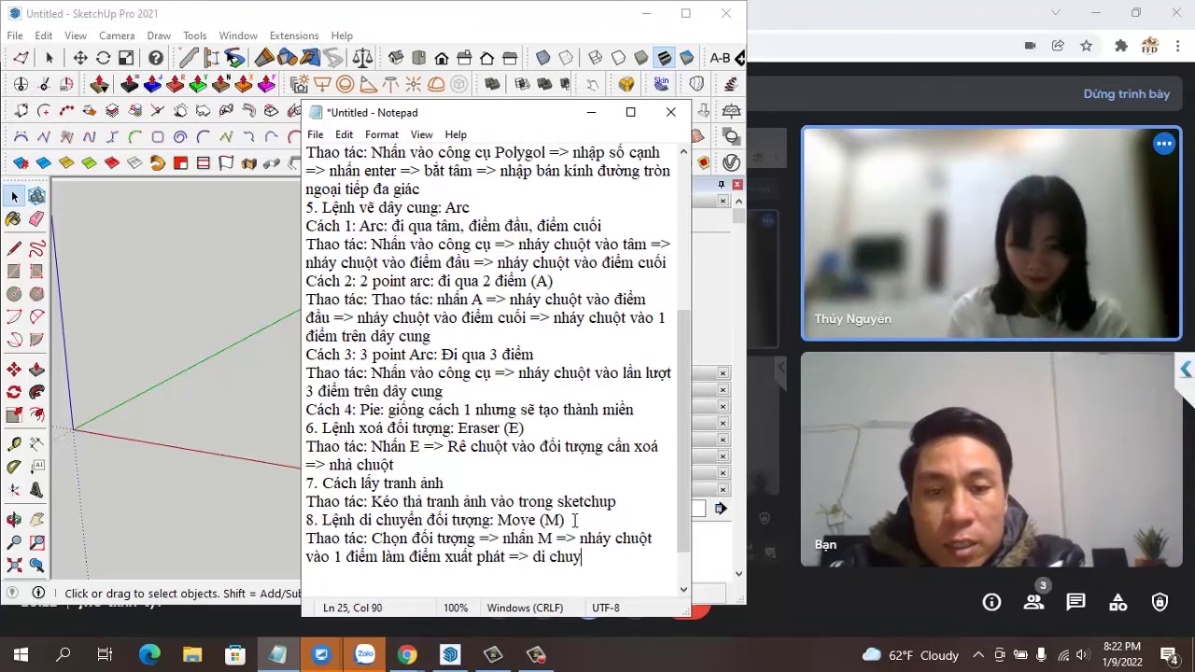
text( chuyển chuột theo hướng =)
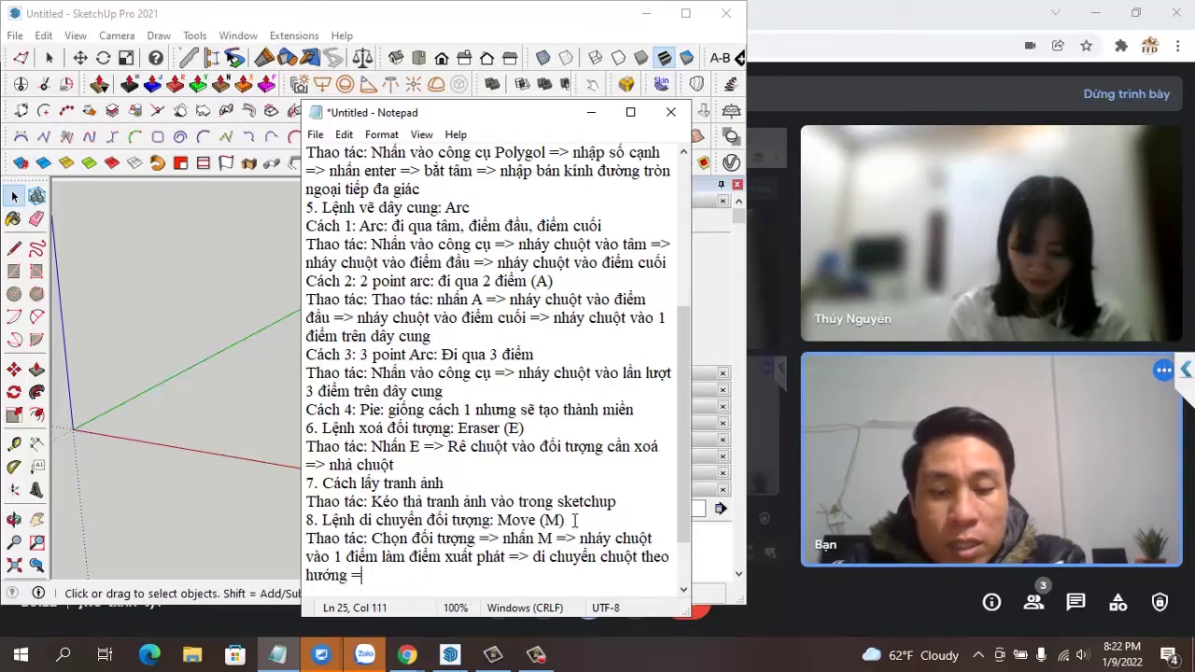
text(> nhập khoan)
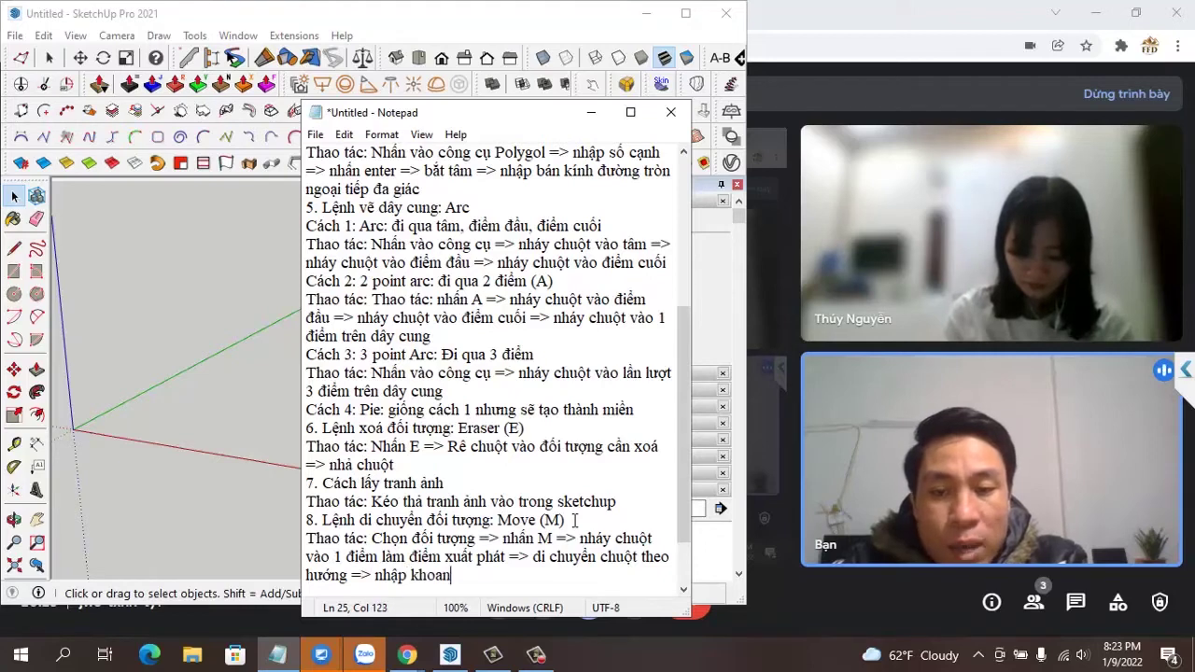
key(BackSpace)
key(BackSpace)
text(ảng cách)
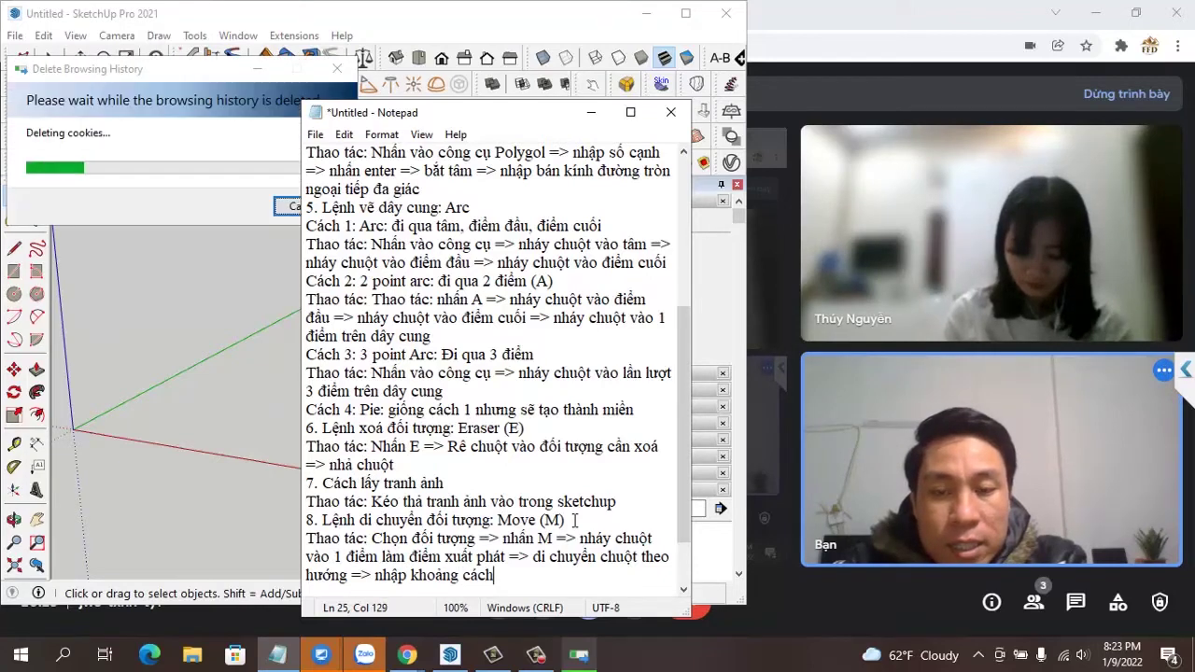
text( => nhấn enter )
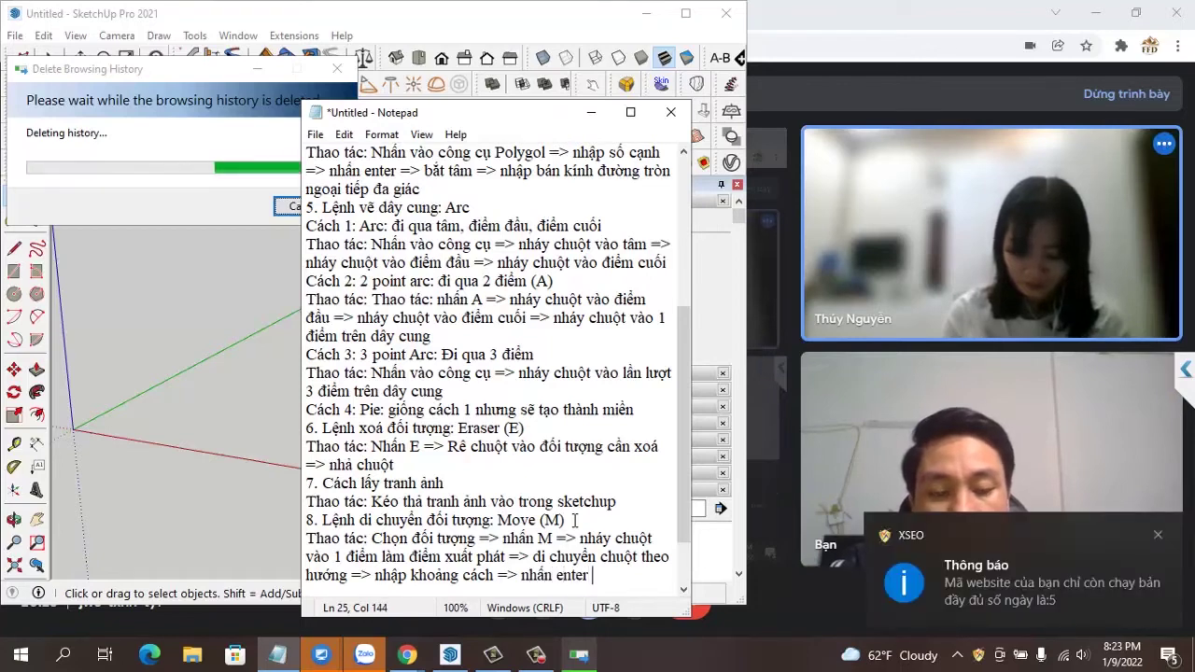
text((hoặc)
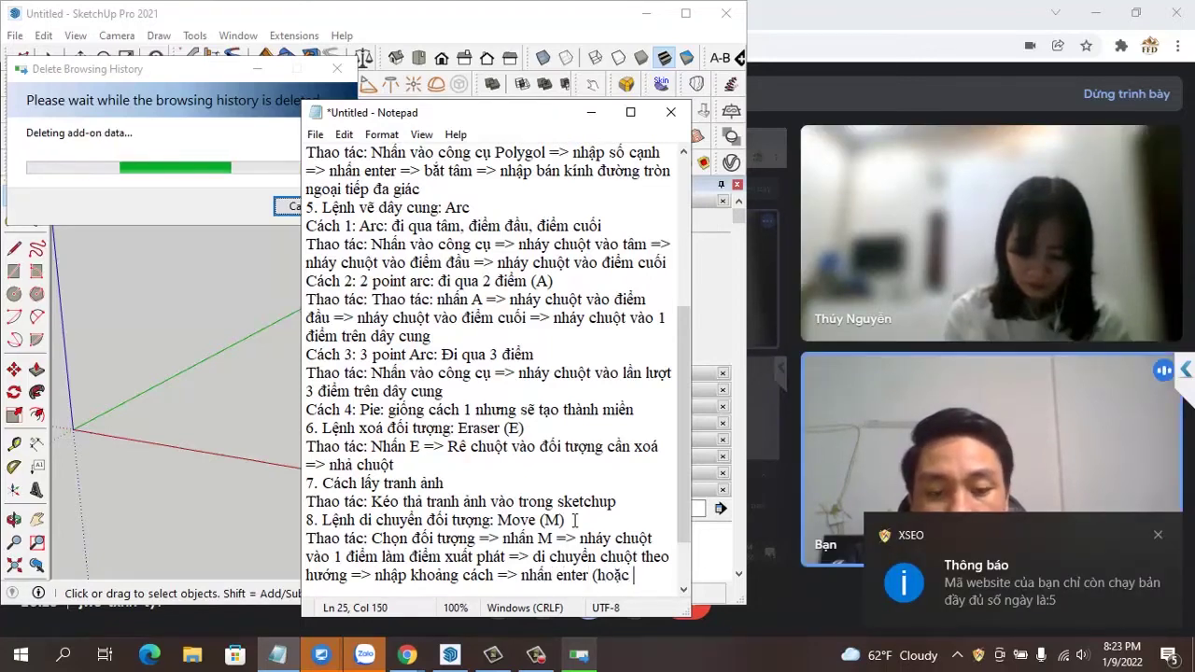
text( nhay chuột)
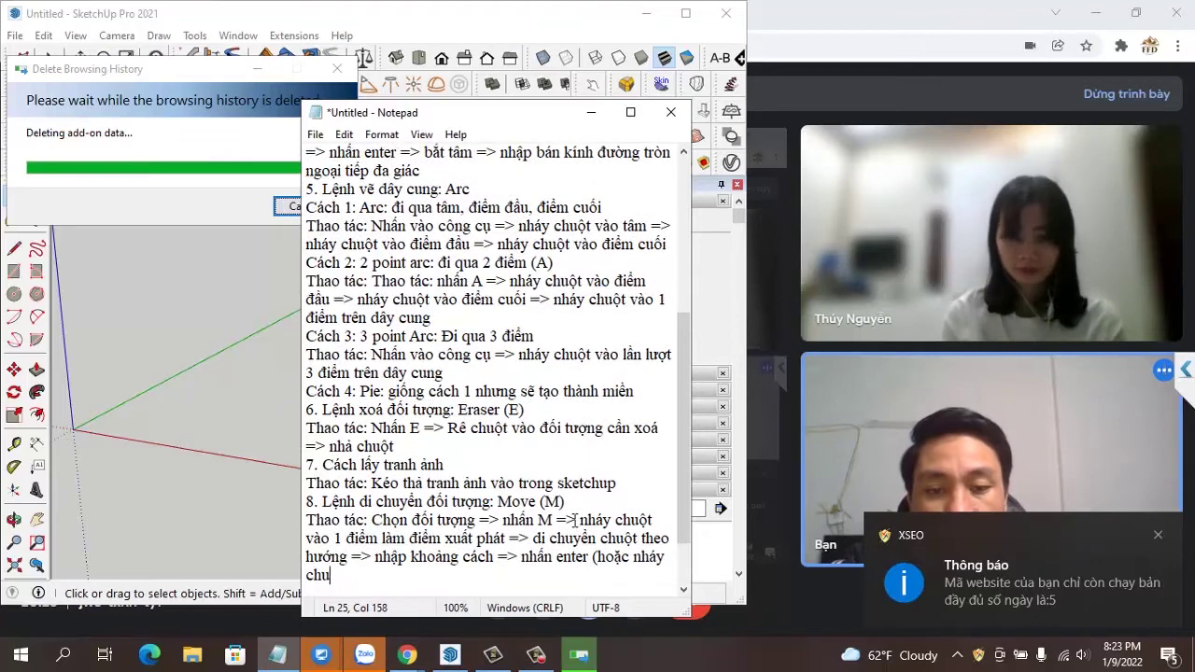
text( trái để ba )
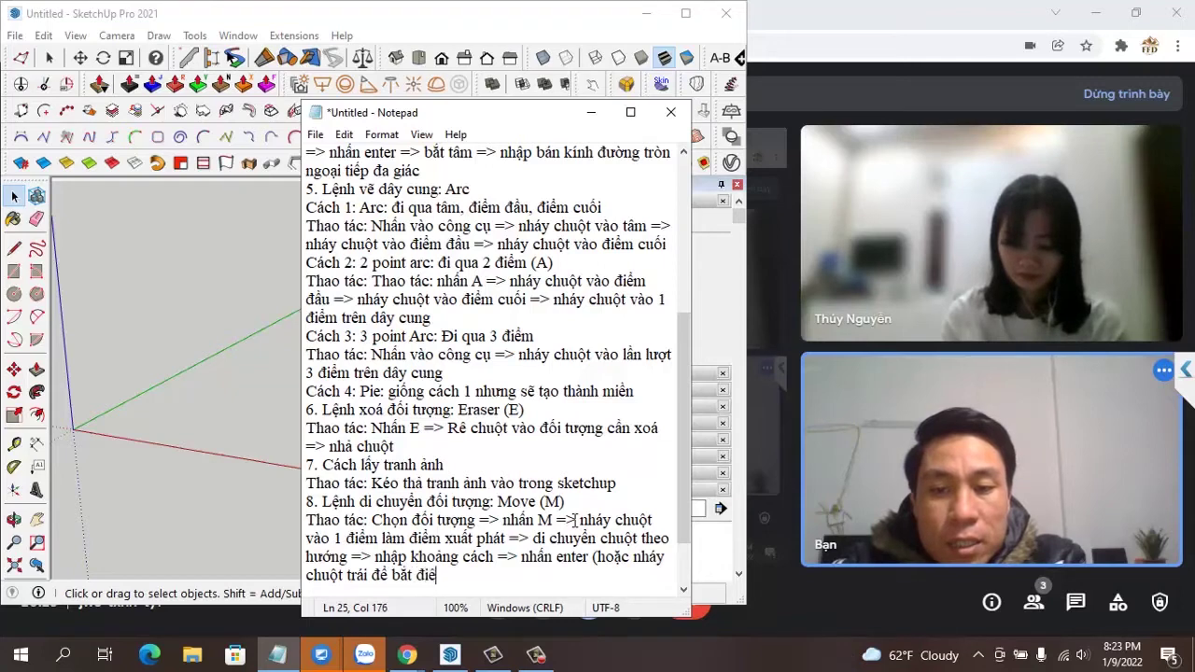
text(n))
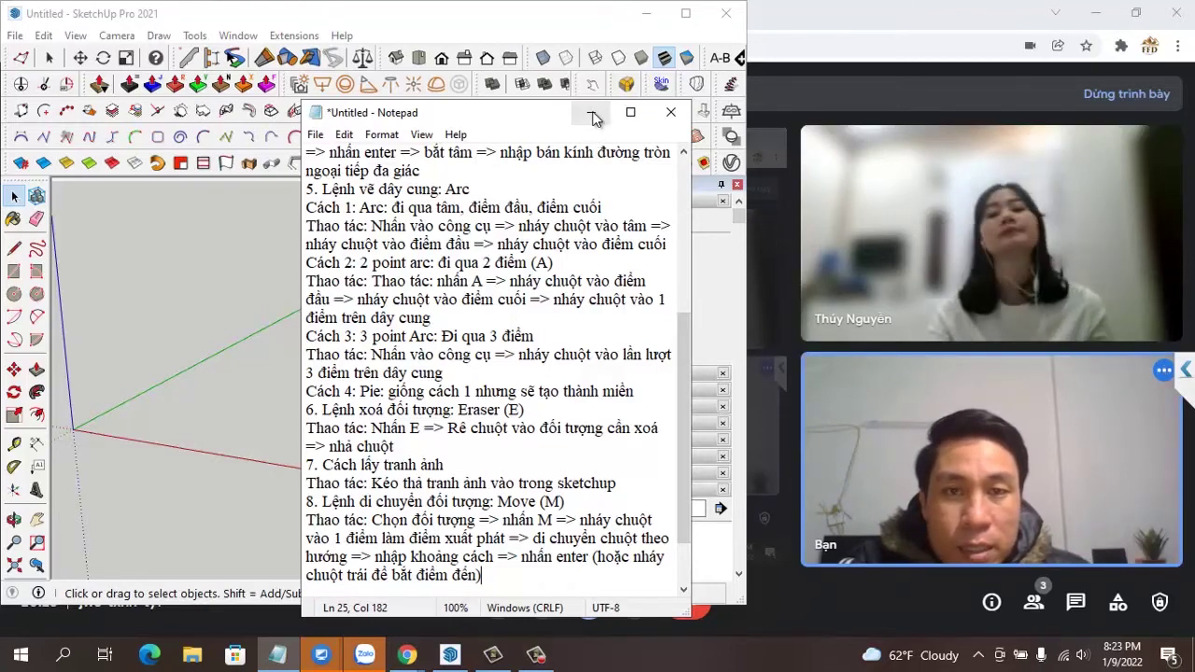
Hide Notepad and the Meet window, restore SketchUp, and orbit the view to eye level
click(591, 113)
click(1099, 15)
click(1102, 18)
double_click(613, 27)
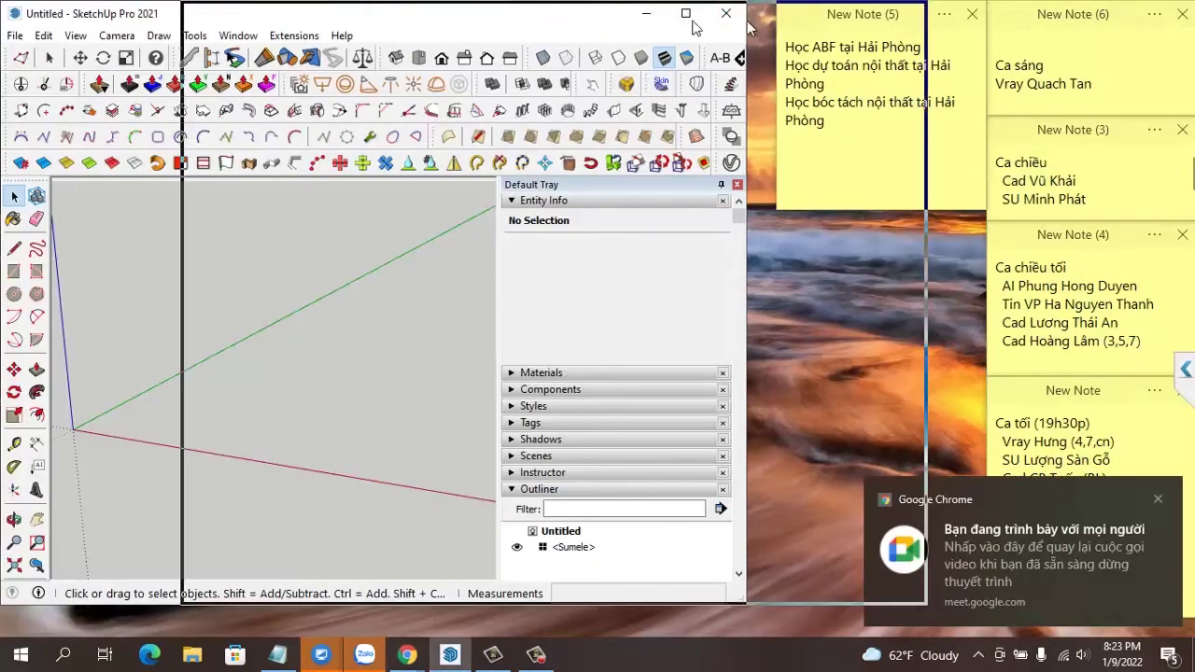
scroll(664, 404, down, 2)
middle_drag(664, 404, 667, 343)
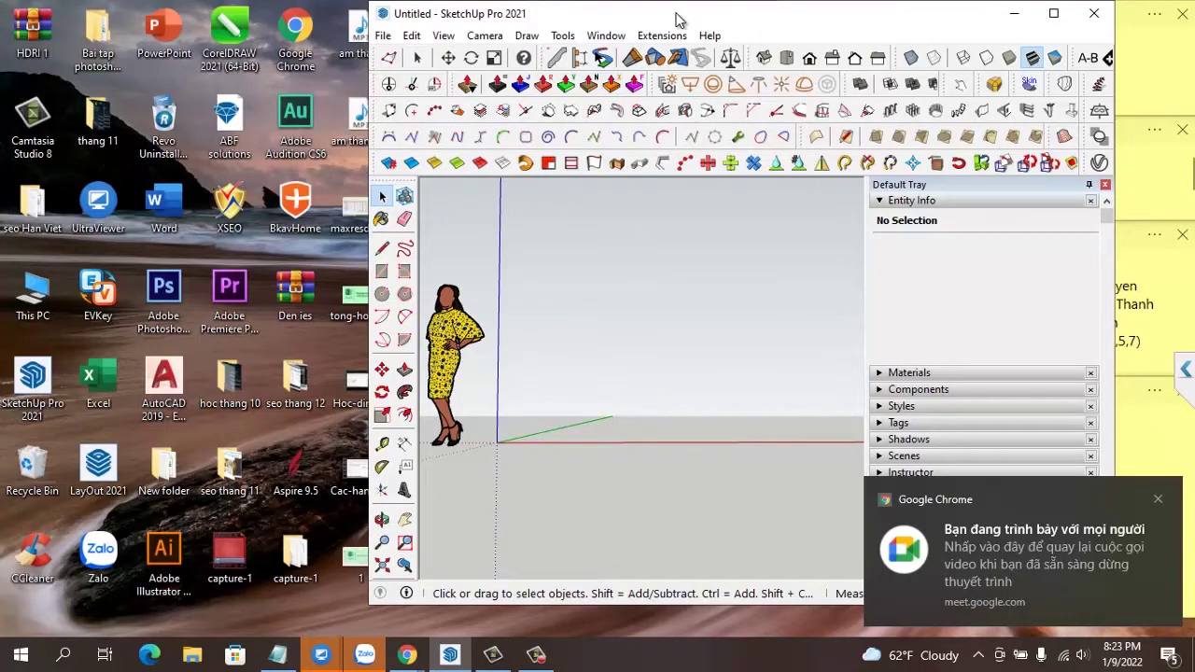
Place the desktop tiger picture con-ho-18081253.jpg beside the scale figure and maximize SketchUp
drag(666, 18, 800, 20)
drag(492, 38, 600, 230)
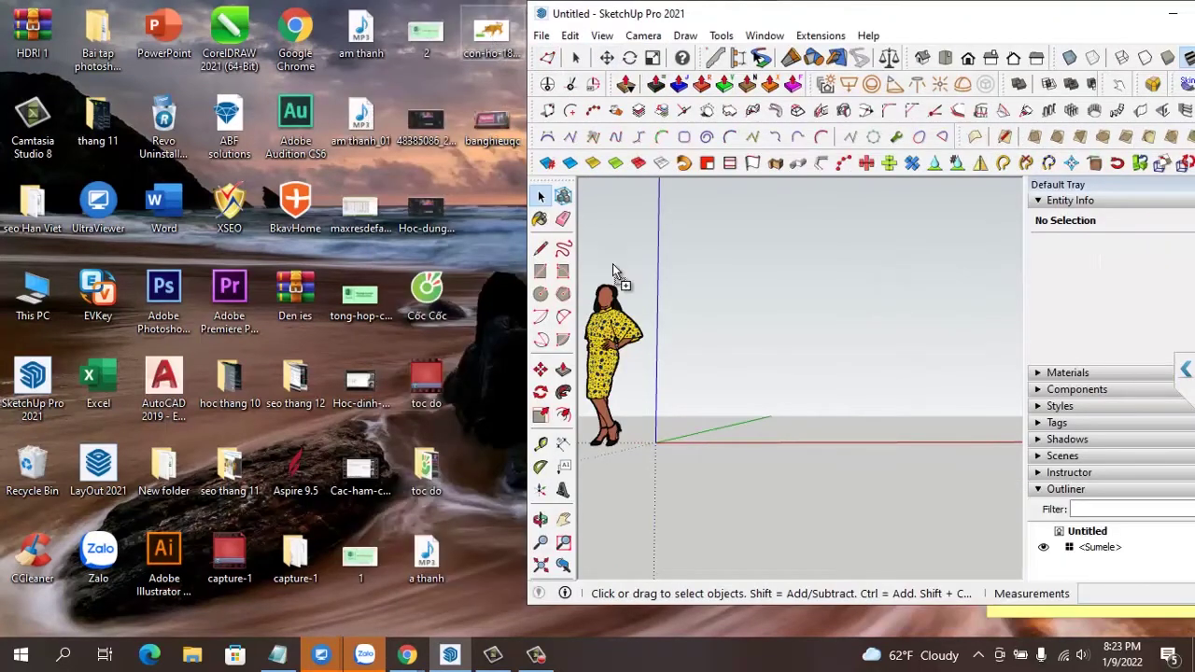
click(675, 428)
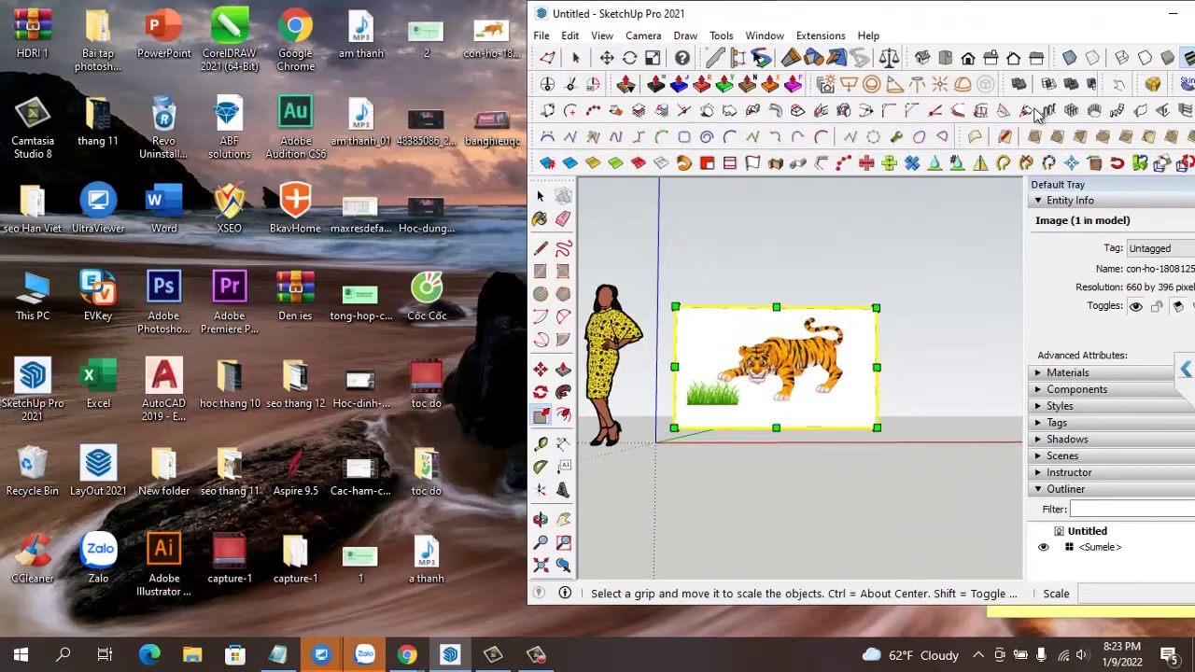
click(539, 196)
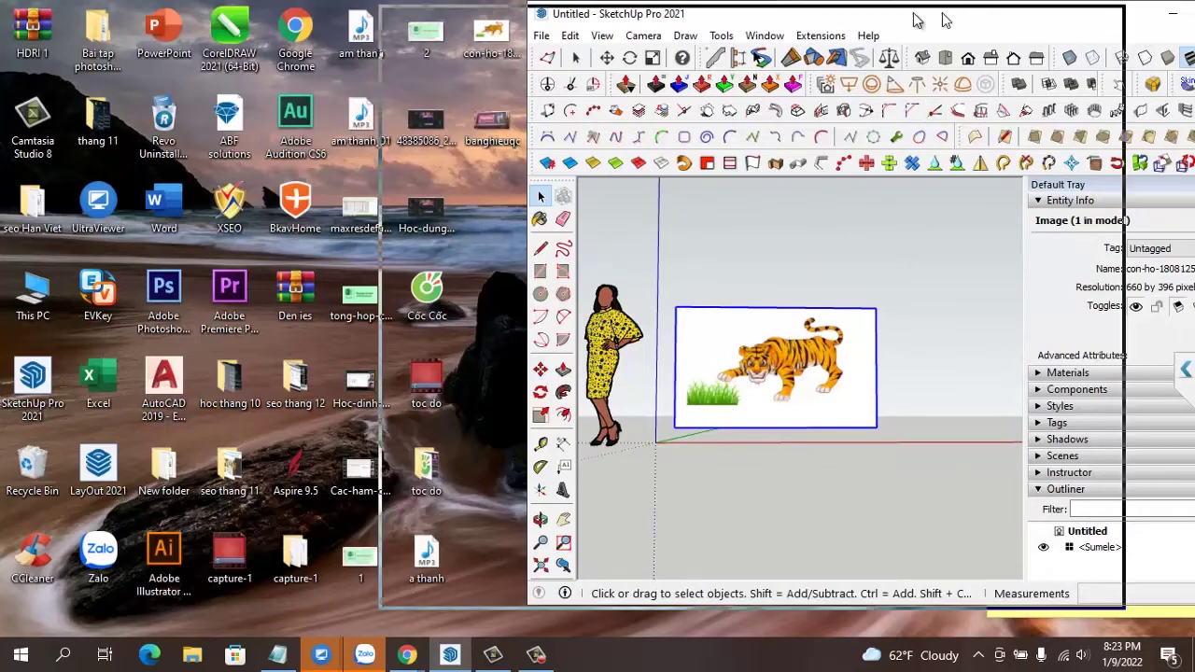
drag(1095, 15, 883, 18)
click(995, 16)
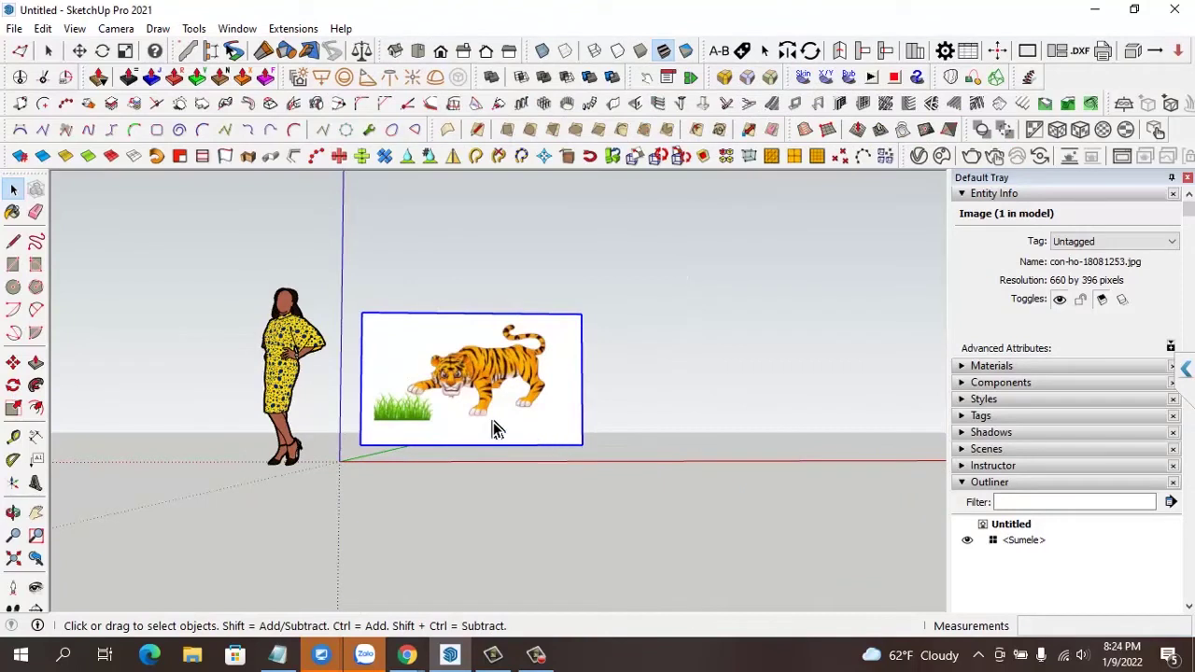
Move the tiger picture 3247 mm along the red axis to stand beside the scale figure
mouse_move(410, 416)
middle_down()
mouse_move(346, 475)
mouse_move(234, 471)
middle_up()
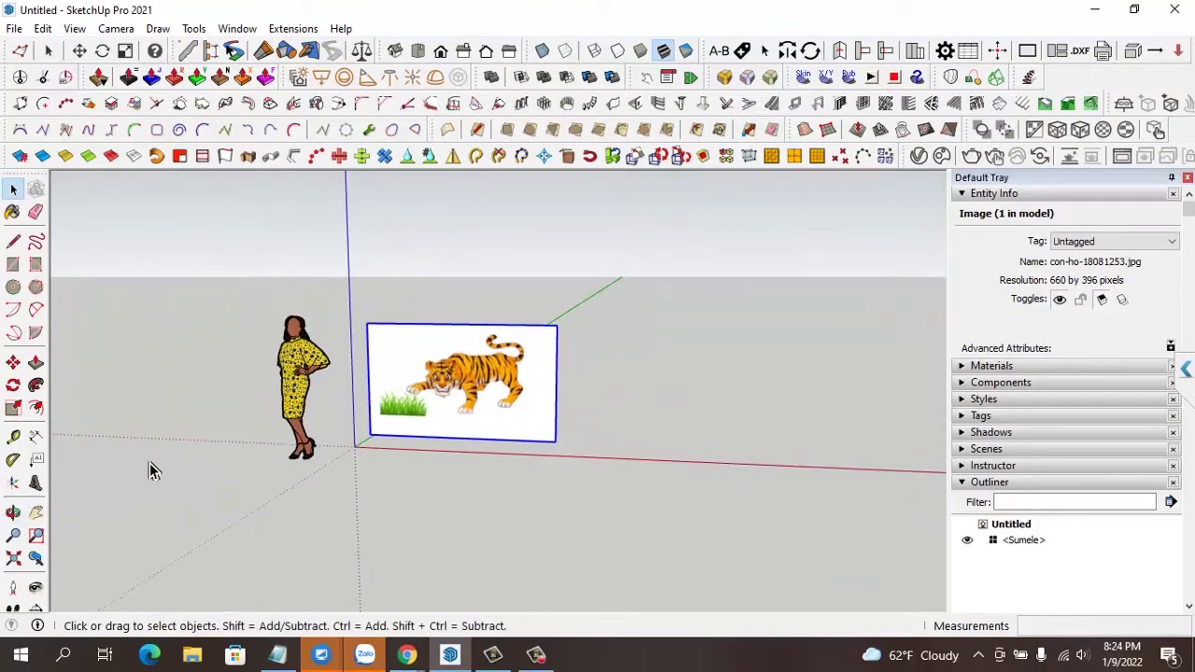
click(14, 366)
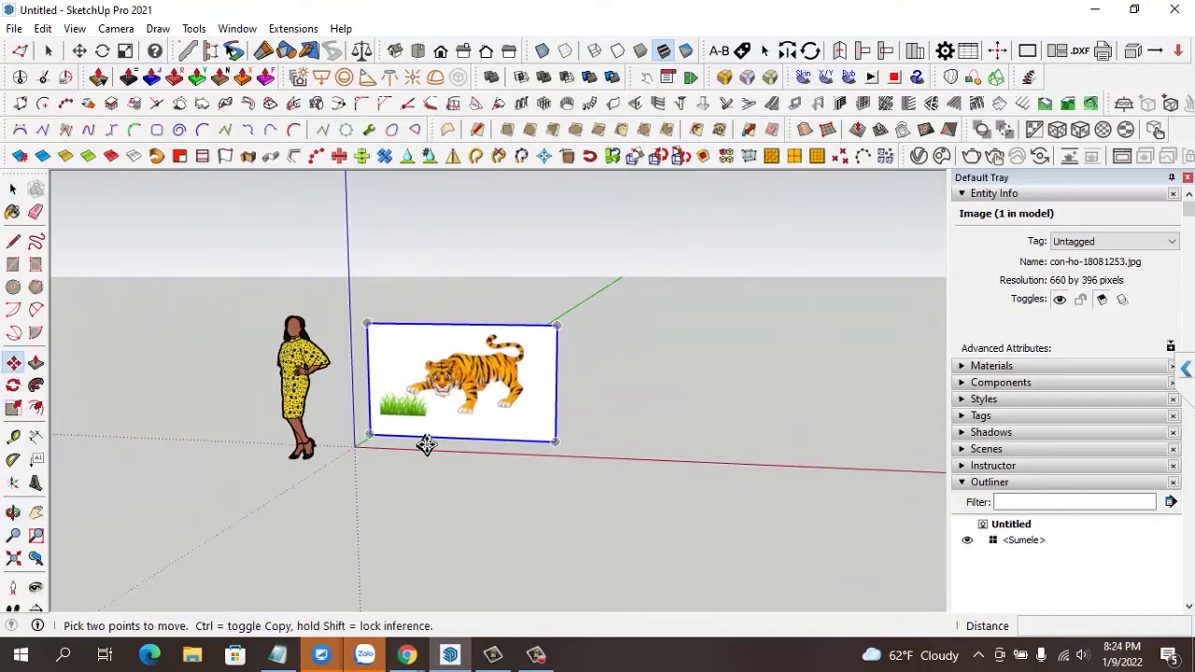
click(557, 442)
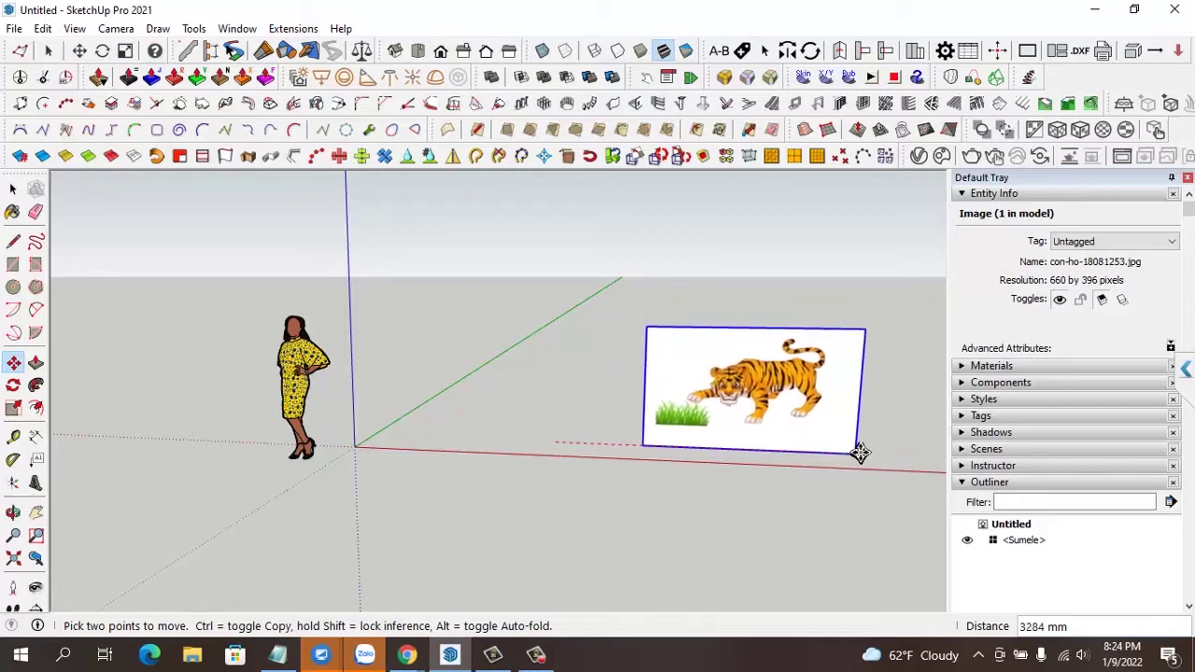
click(882, 453)
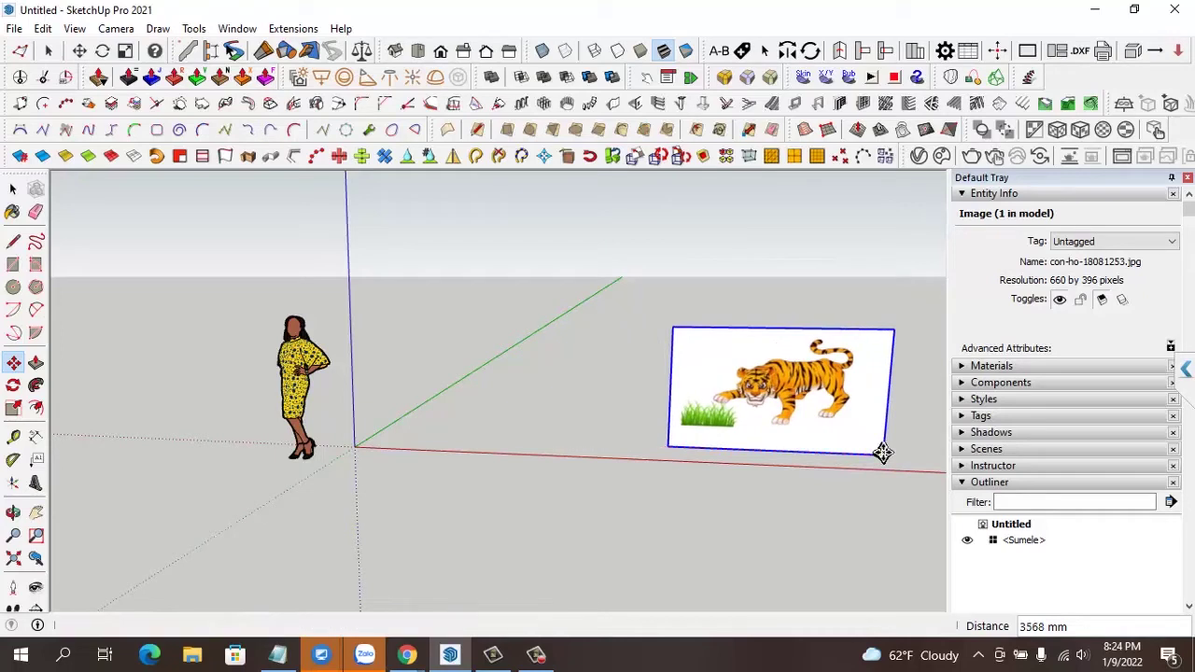
click(670, 450)
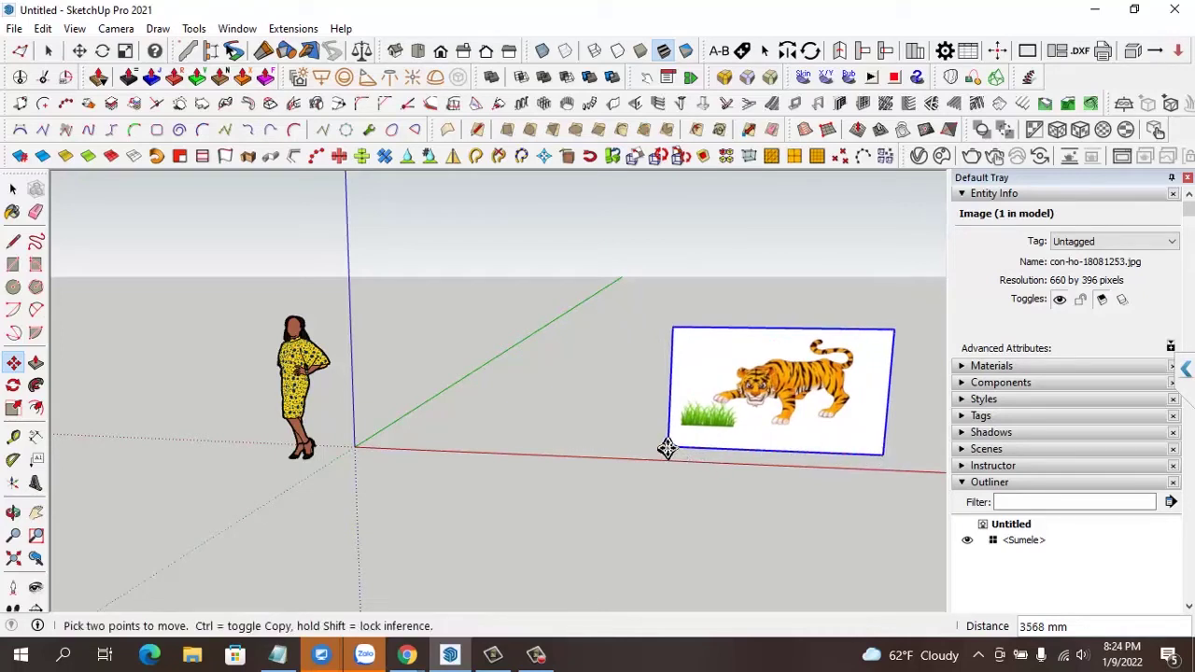
click(395, 440)
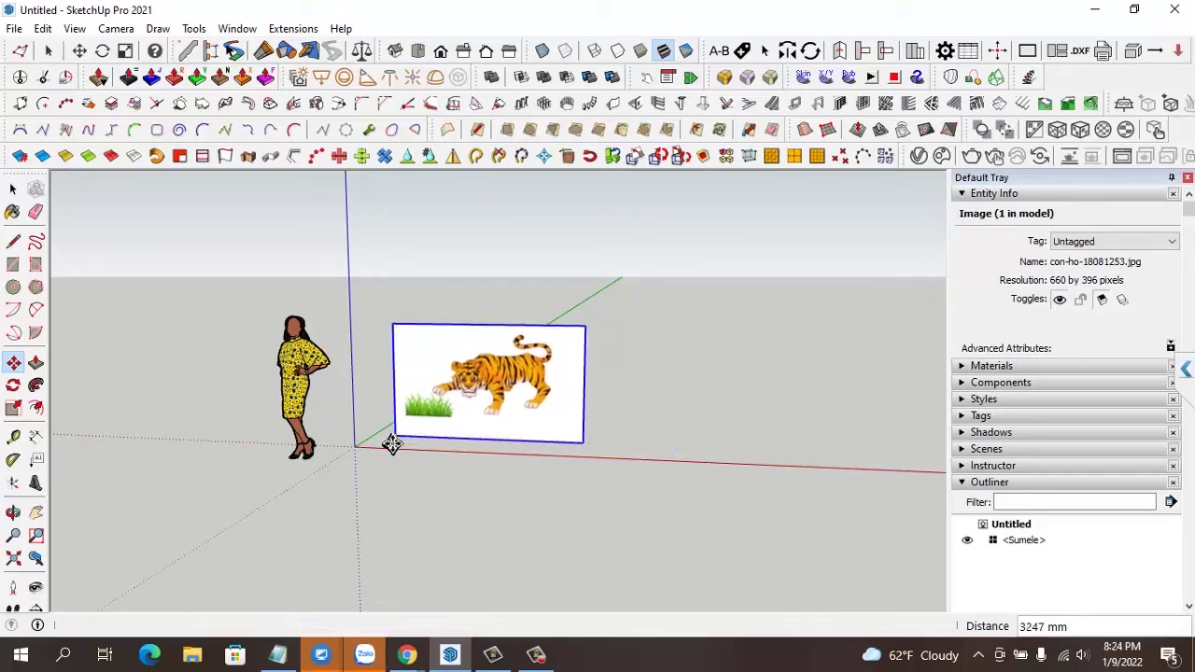
click(1097, 11)
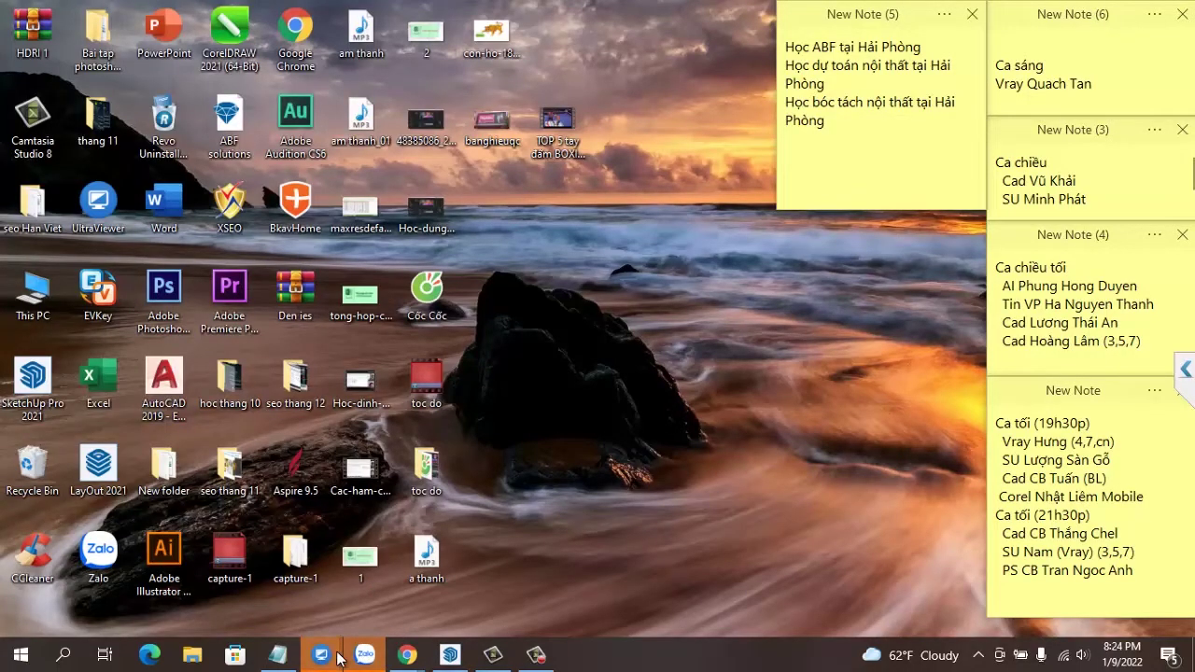
In the remote SketchUp model, move the stacked-stones picture about 3782 mm toward the scene's middle
mouse_move(321, 654)
click(379, 555)
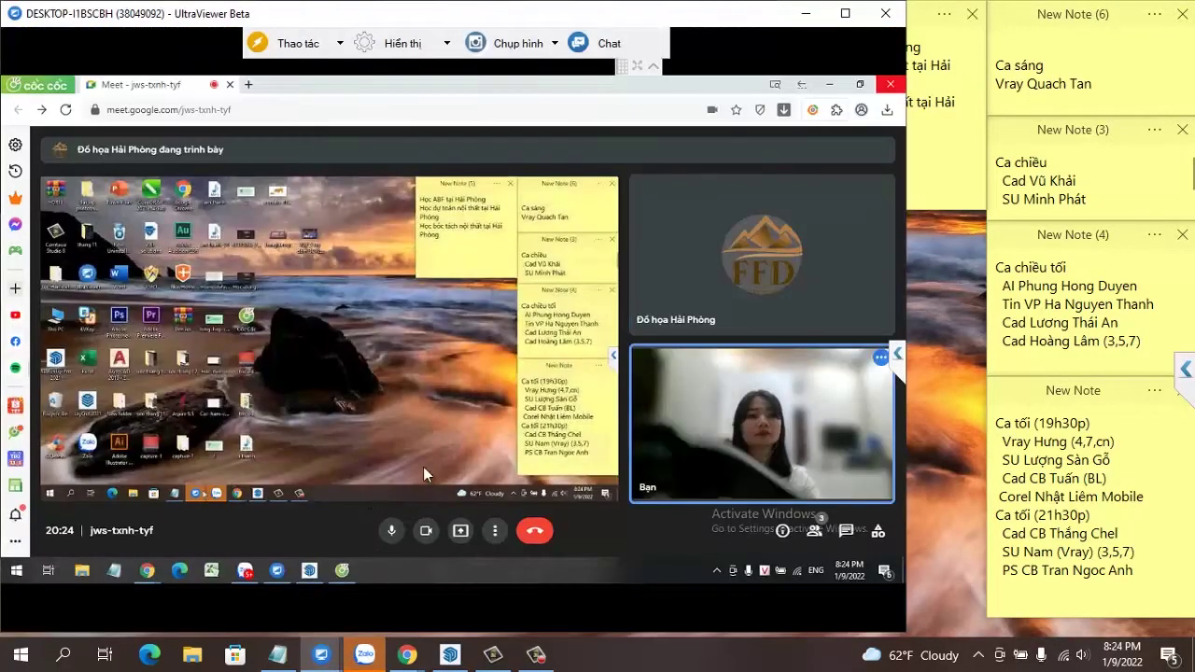
click(849, 84)
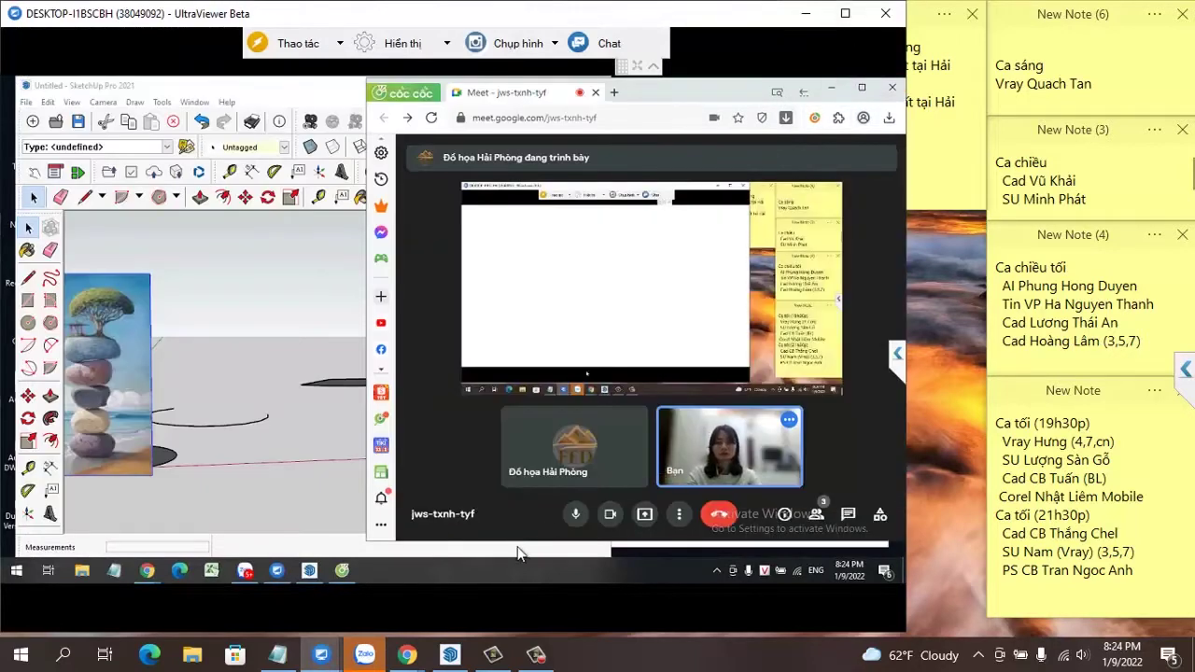
click(483, 464)
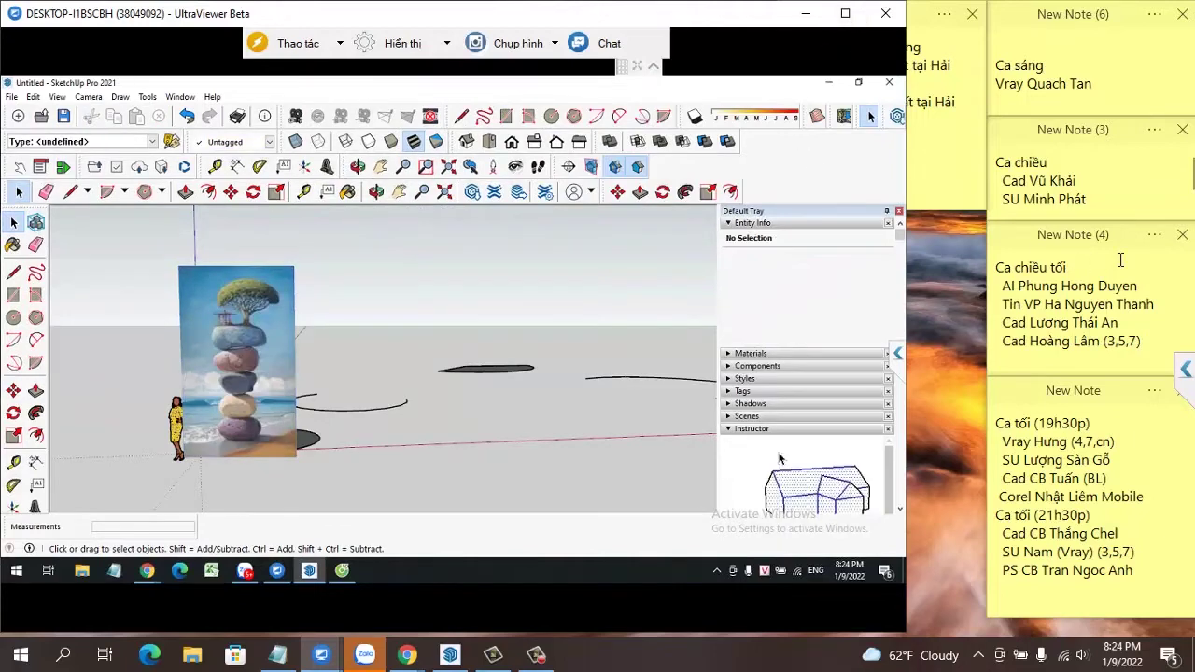
key(m)
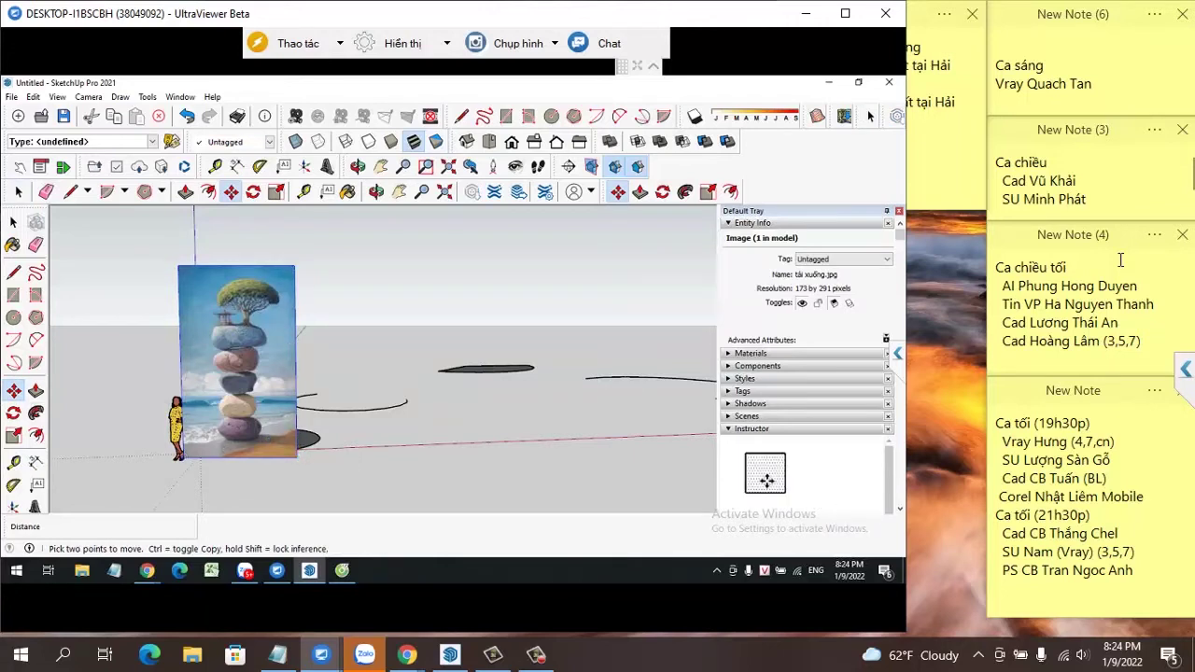
click(296, 456)
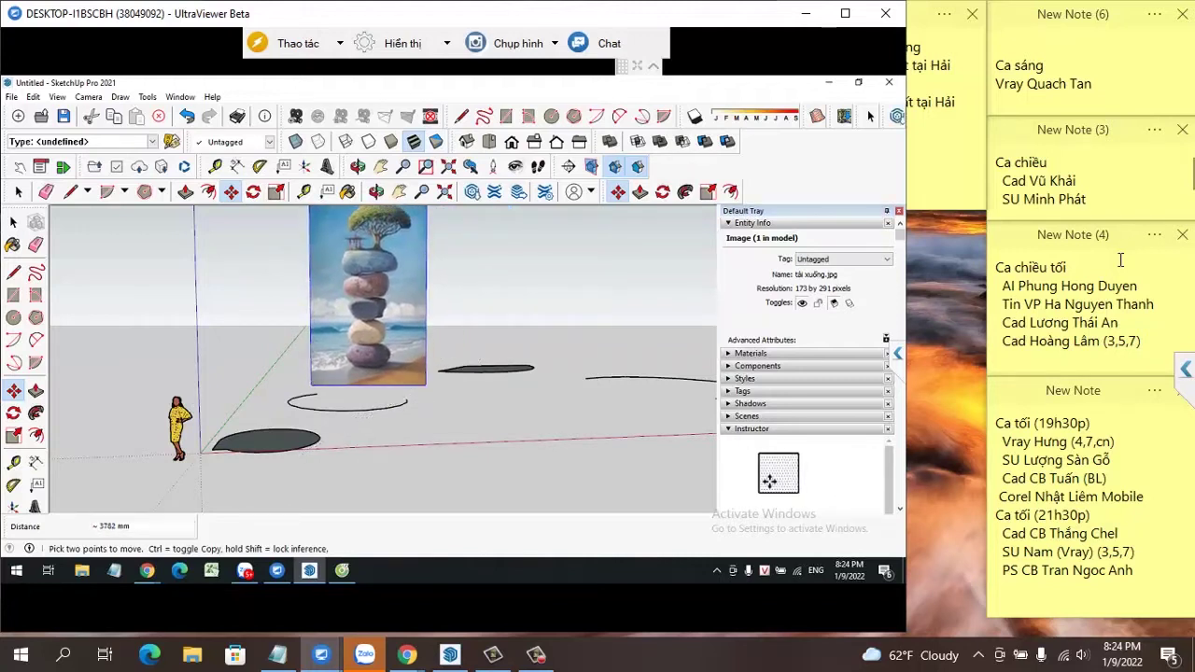
key(space)
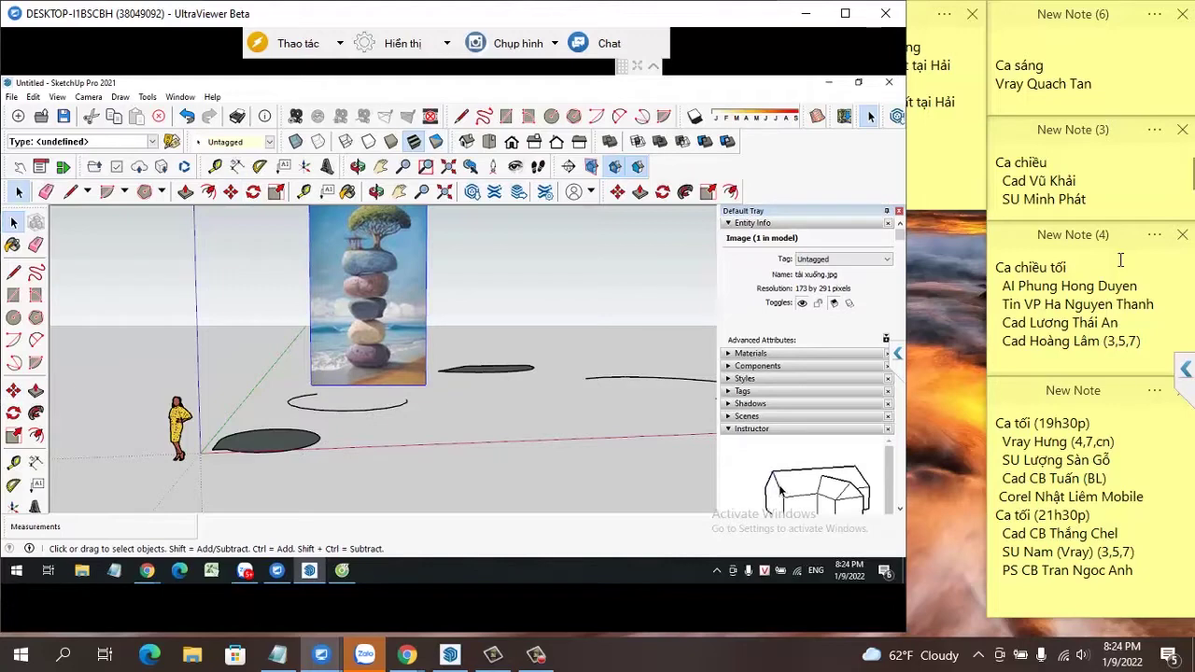
click(809, 15)
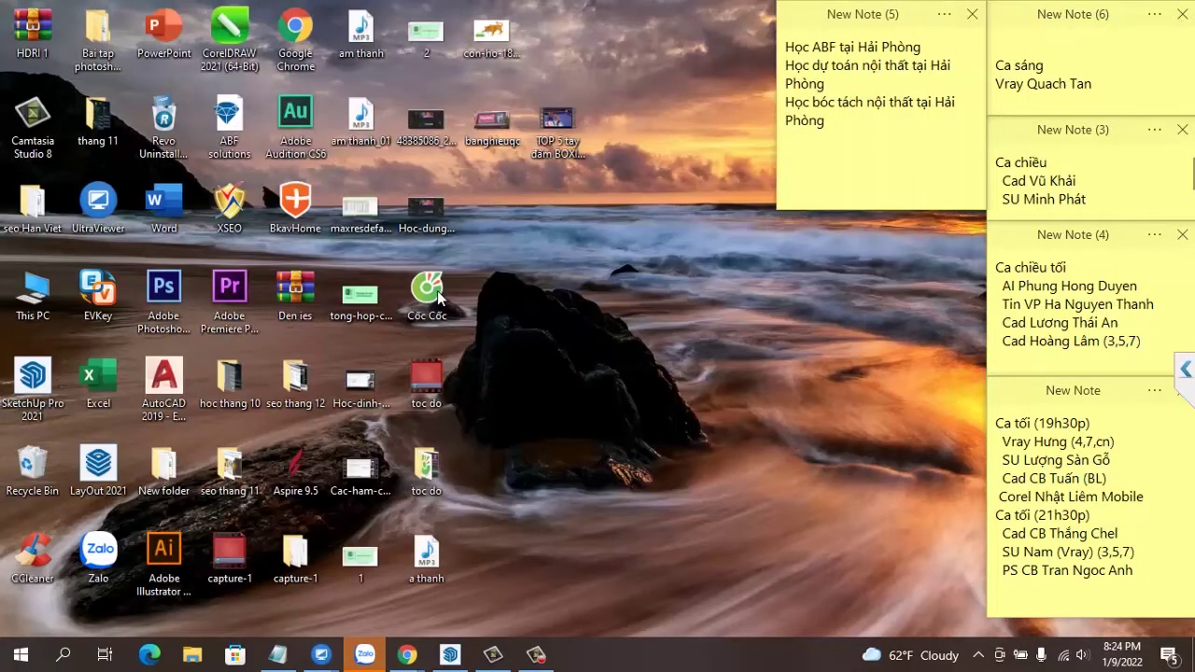
Refresh the desktop and open New folder > Bai tap sketchup co ban 2021 > bai 2
right_click(660, 246)
click(728, 302)
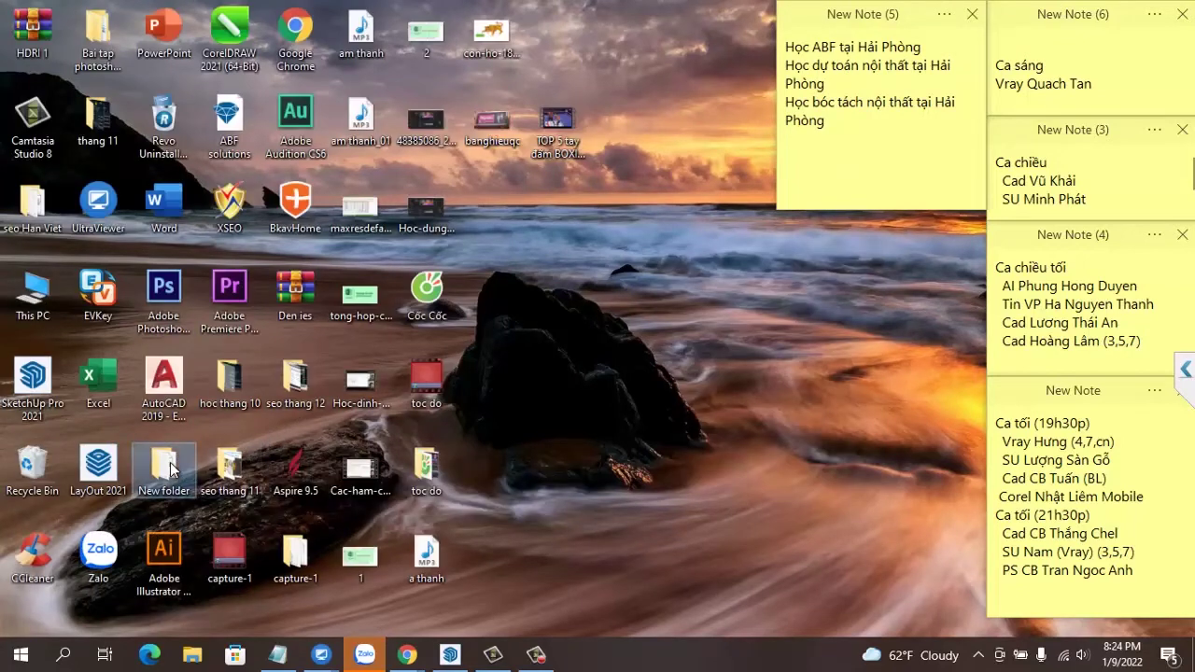
double_click(164, 467)
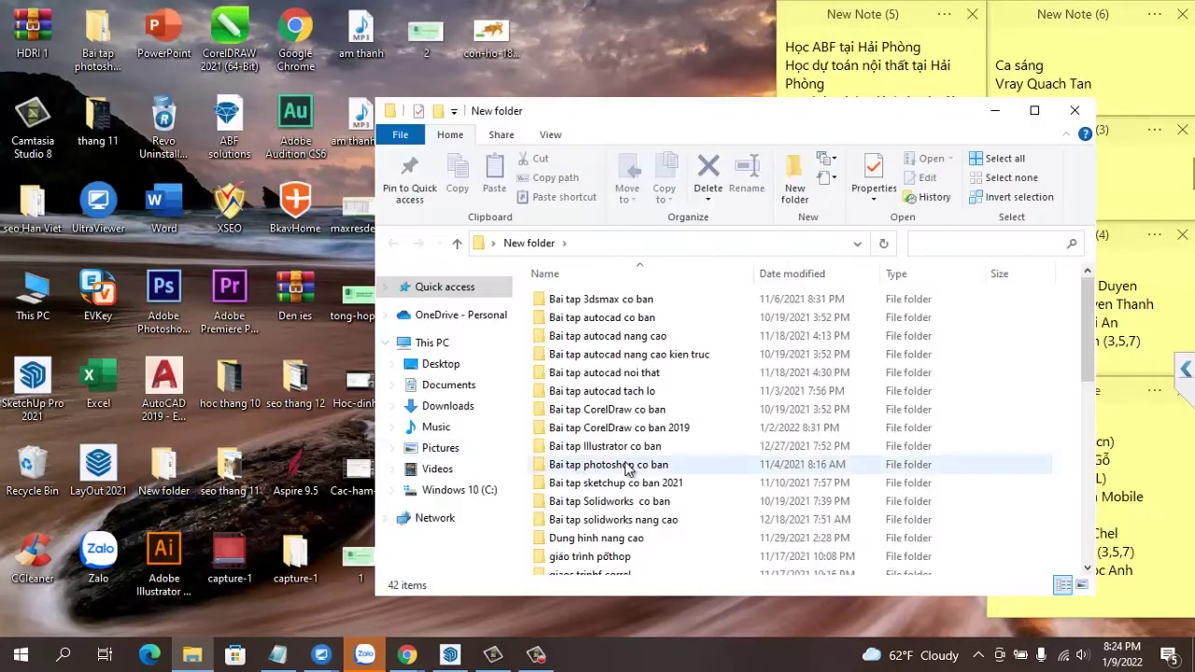
double_click(640, 482)
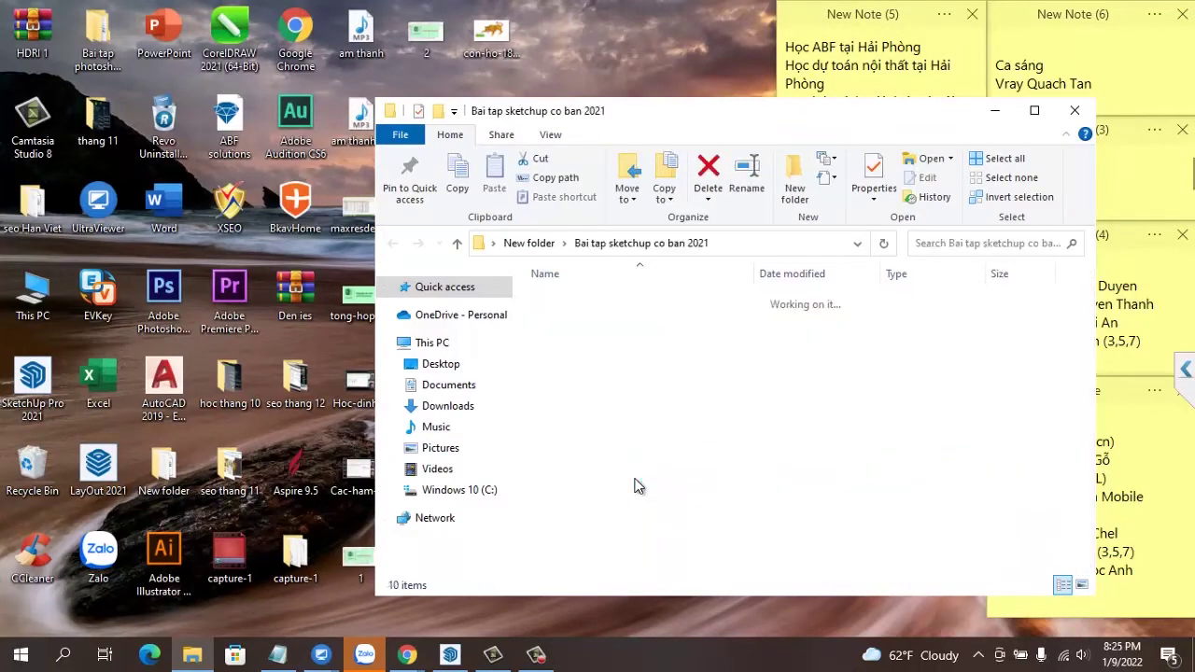
double_click(560, 319)
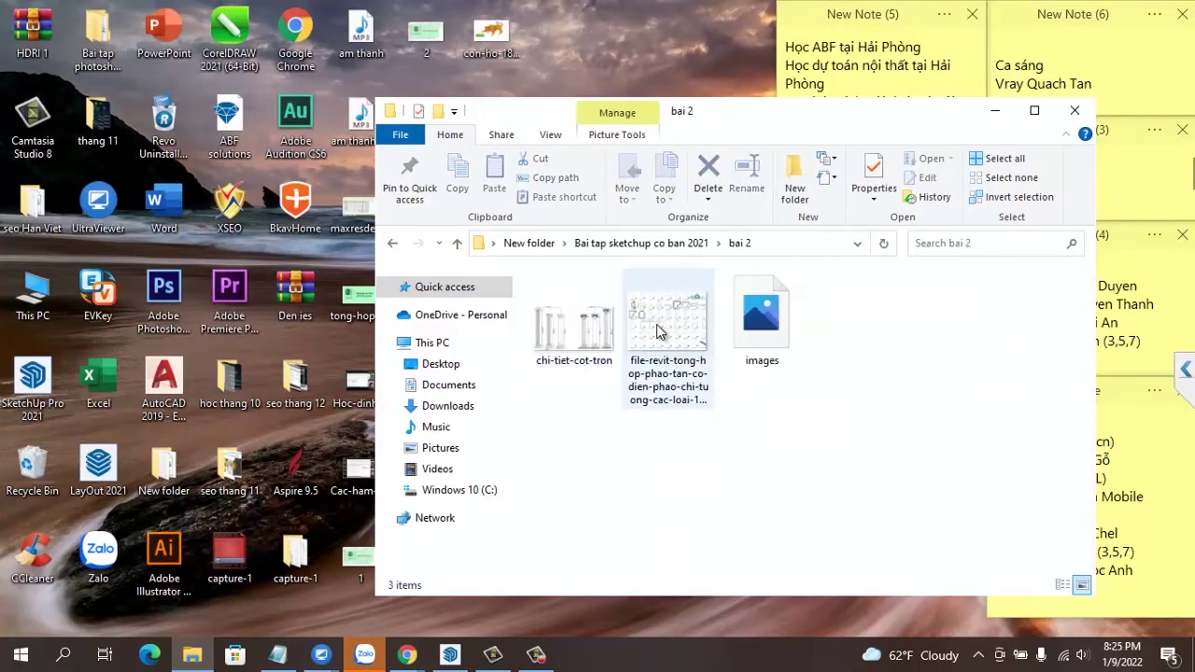
Reposition the bai 2 folder window and bring the Zalo chat to the front
drag(793, 117, 355, 126)
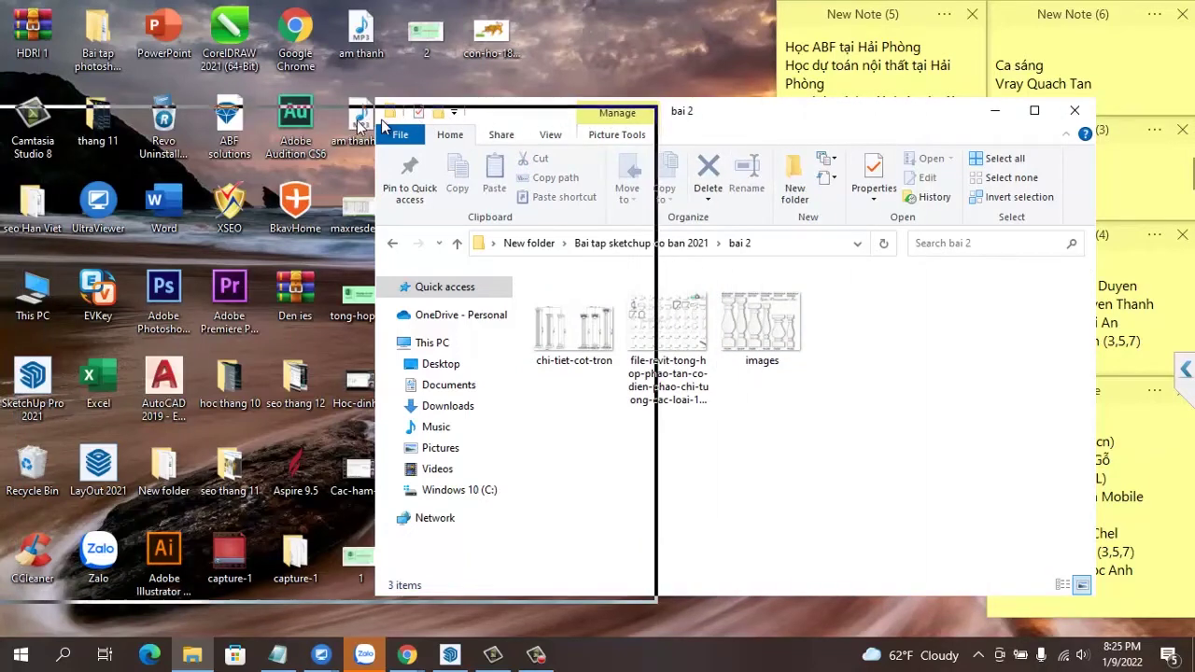
drag(356, 126, 787, 120)
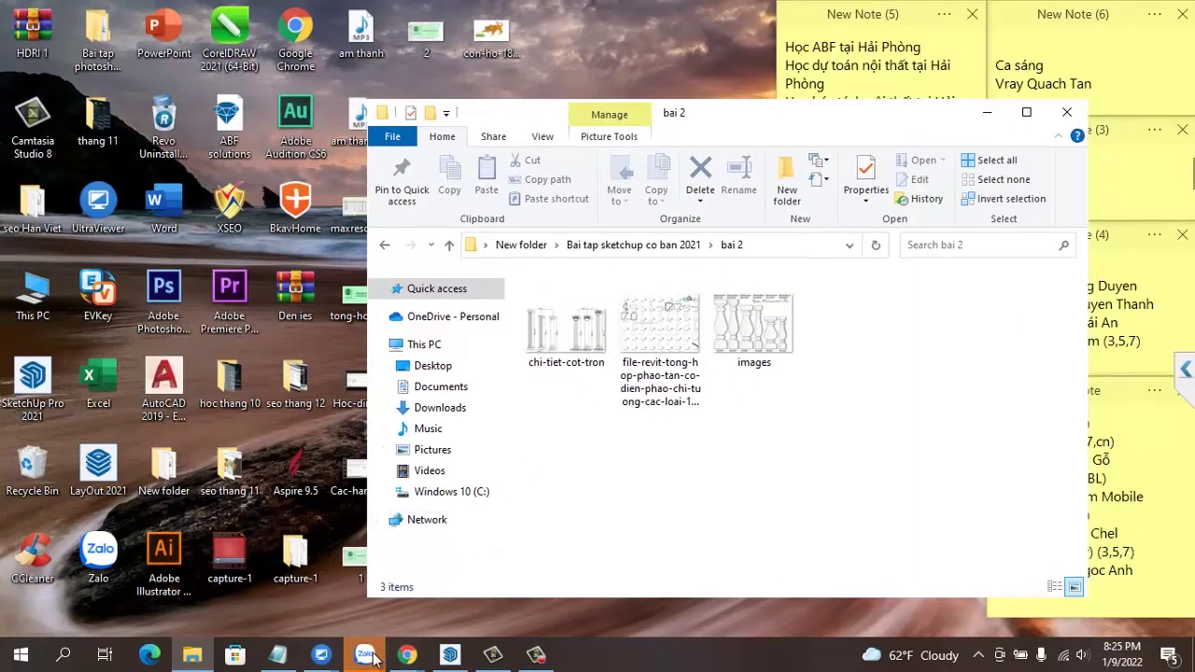
click(364, 654)
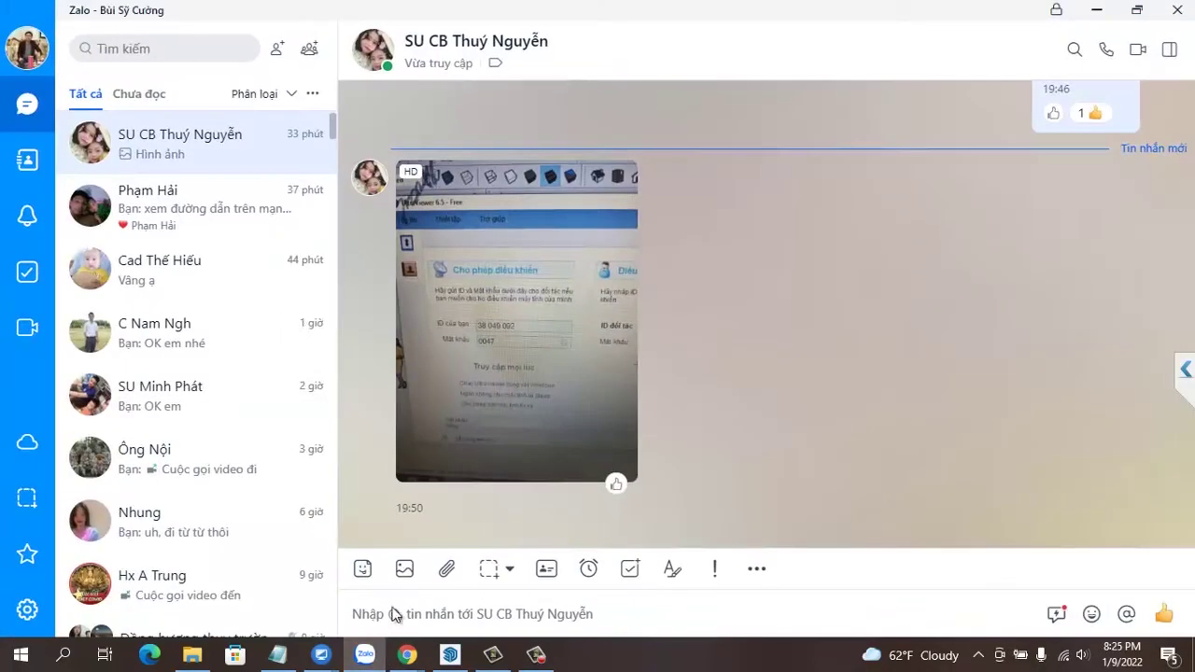
Start attaching a folder in Zalo and browse to New folder > Bai tap sketchup co ban 2021
click(448, 570)
click(492, 524)
scroll(686, 218, down, 3)
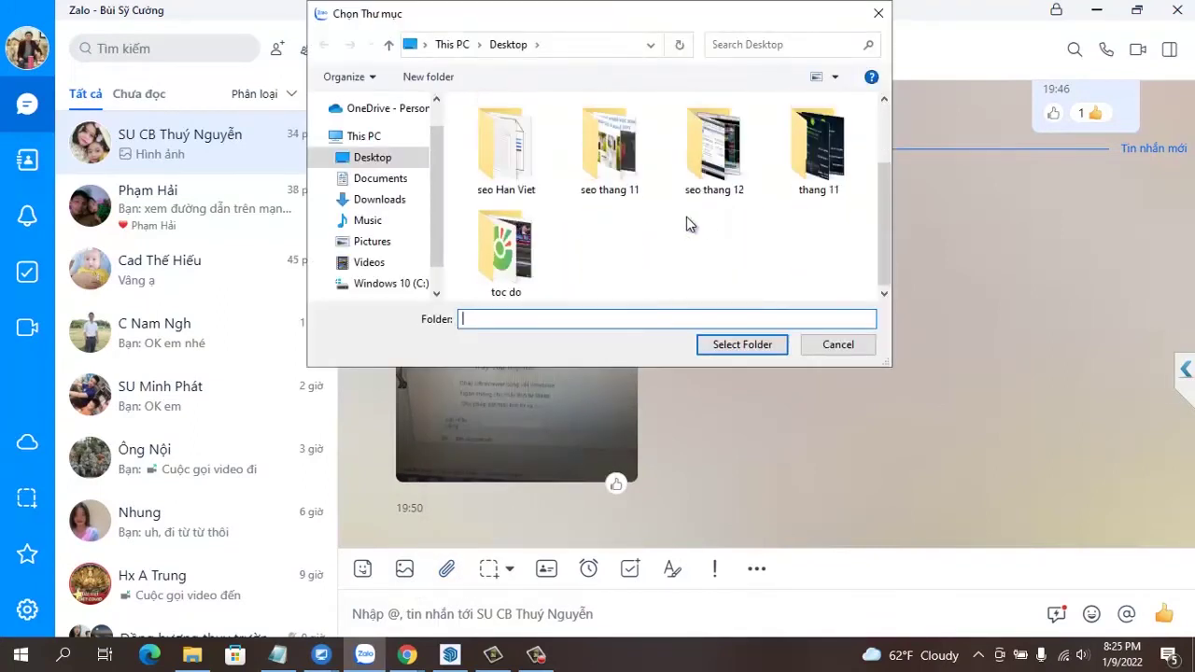
scroll(700, 219, up, 2)
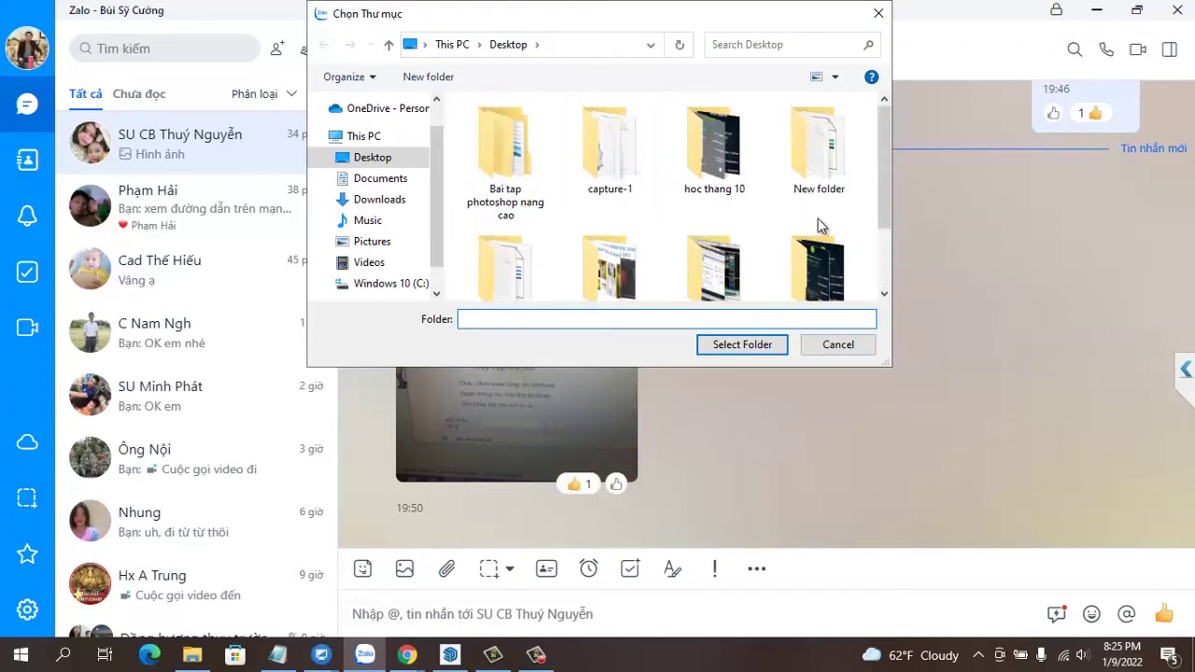
scroll(817, 224, down, 1)
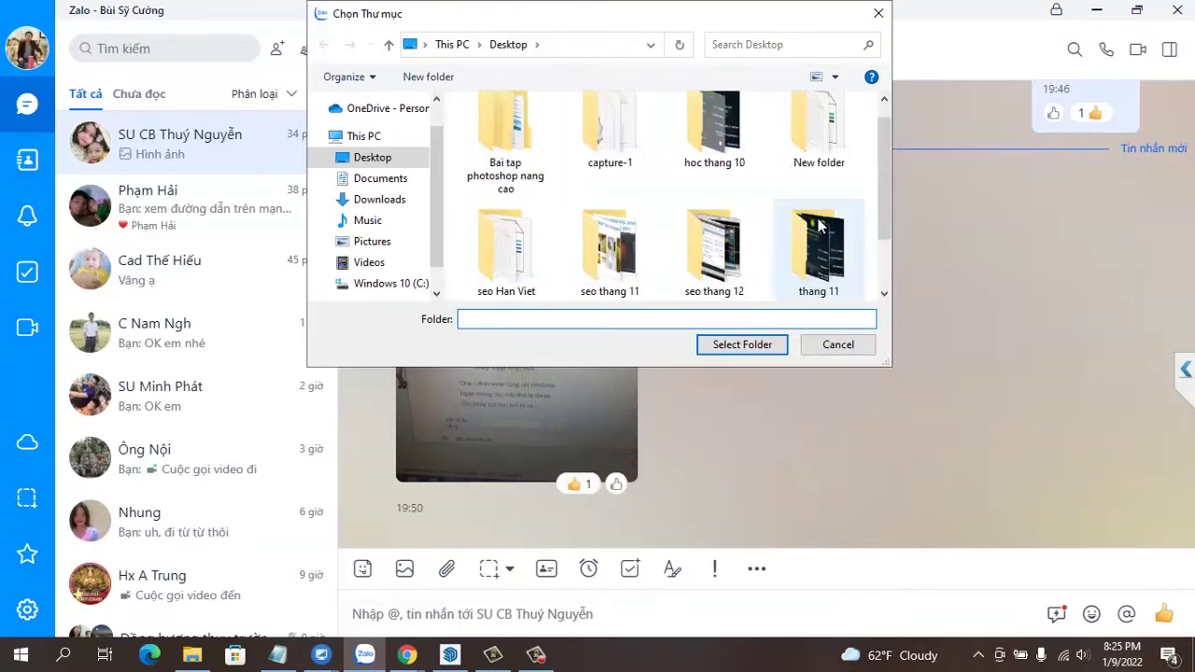
scroll(735, 244, down, 1)
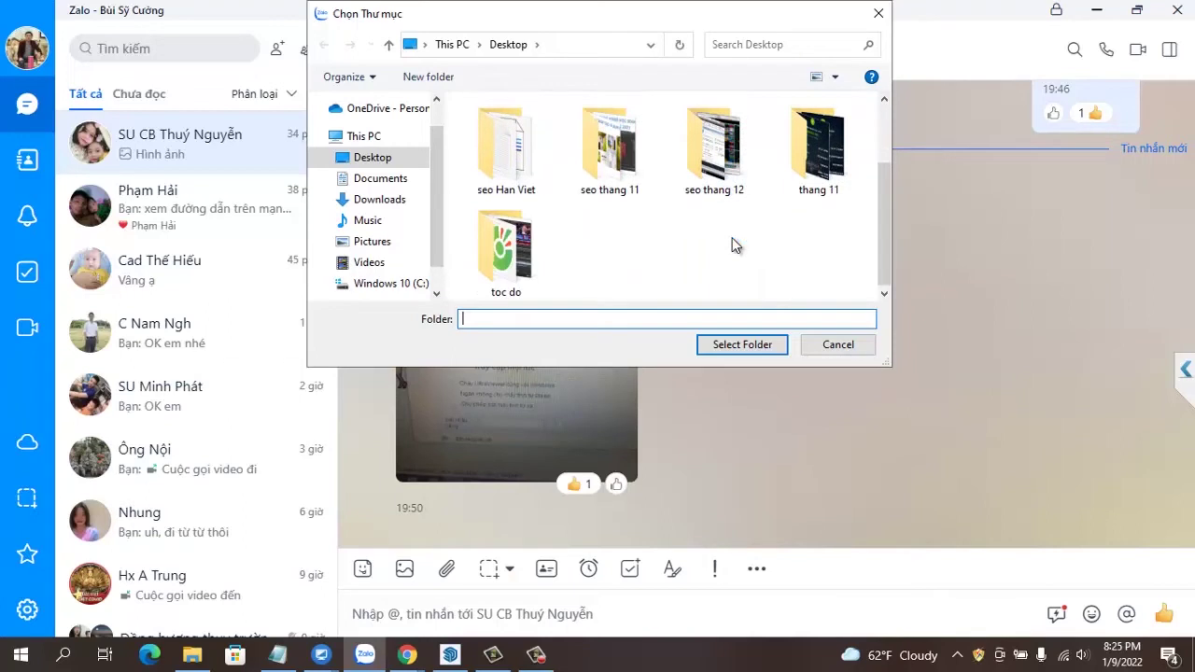
scroll(735, 244, up, 2)
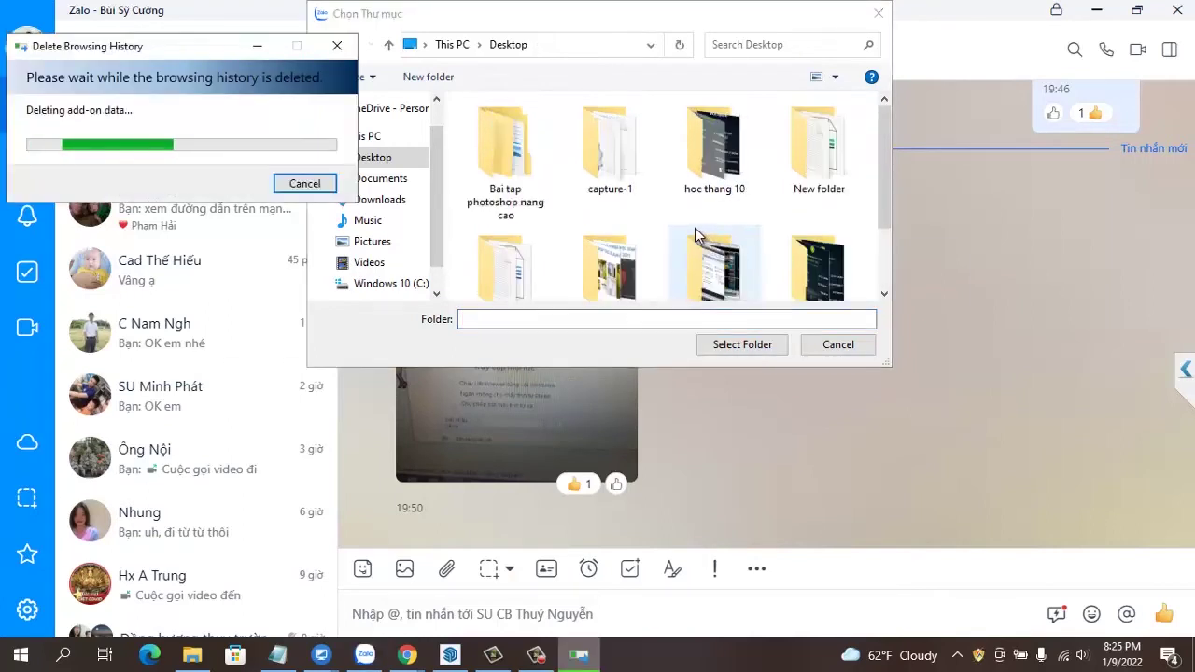
double_click(817, 149)
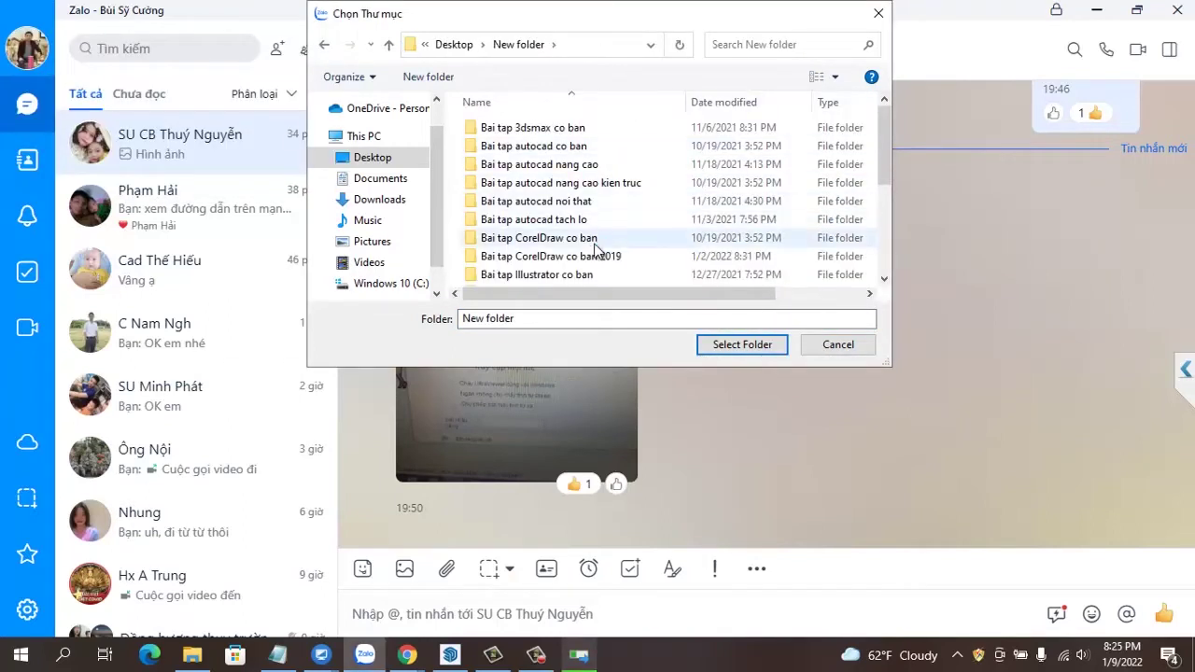
scroll(606, 235, down, 3)
double_click(570, 204)
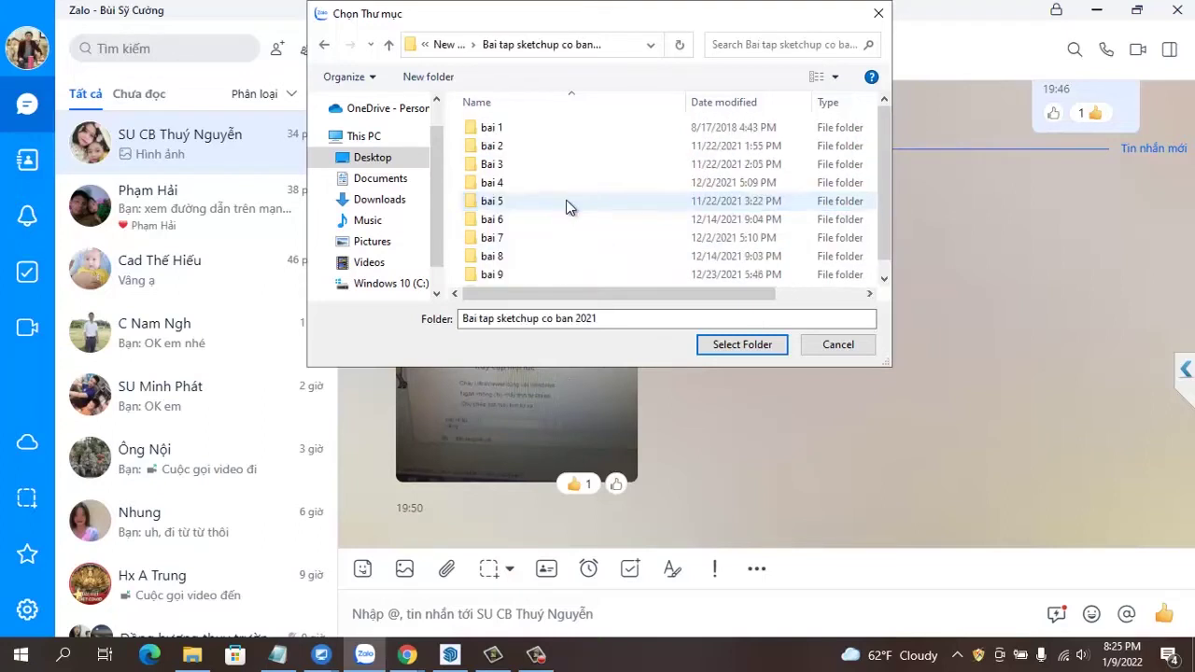
Send the bai 2 folder (182.89 KB) in the chat and minimize Zalo
click(495, 148)
click(764, 347)
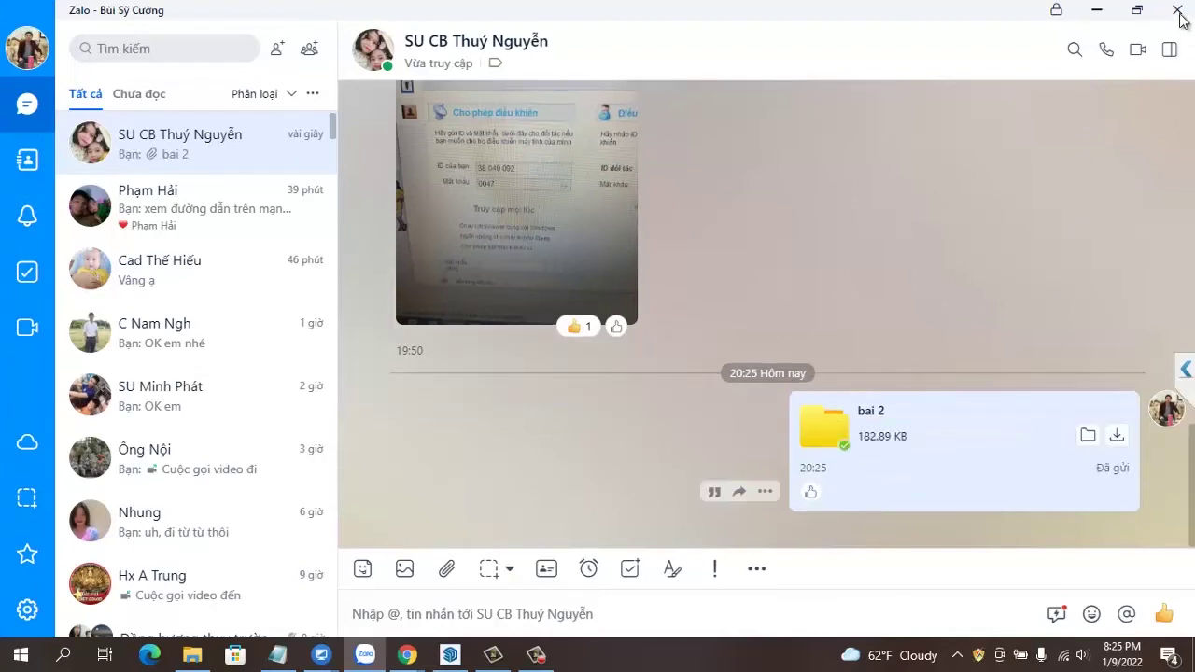
click(1096, 10)
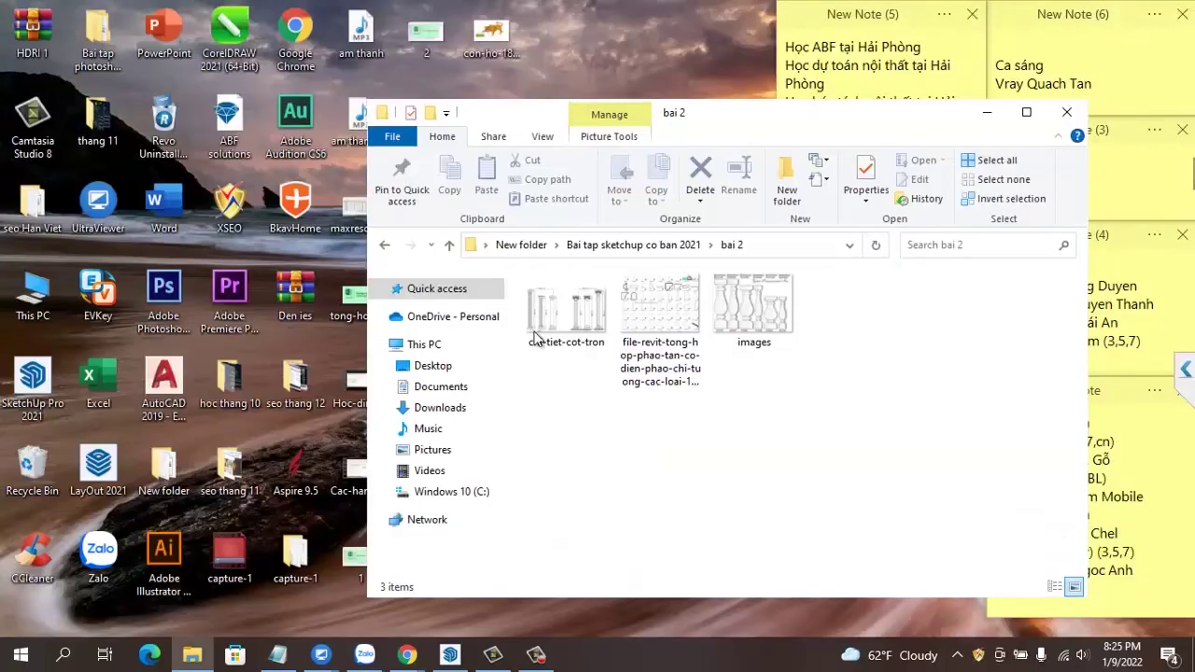
Check through UltraViewer that the remote computer received the bai 2 folder, then minimize it
drag(860, 121, 500, 112)
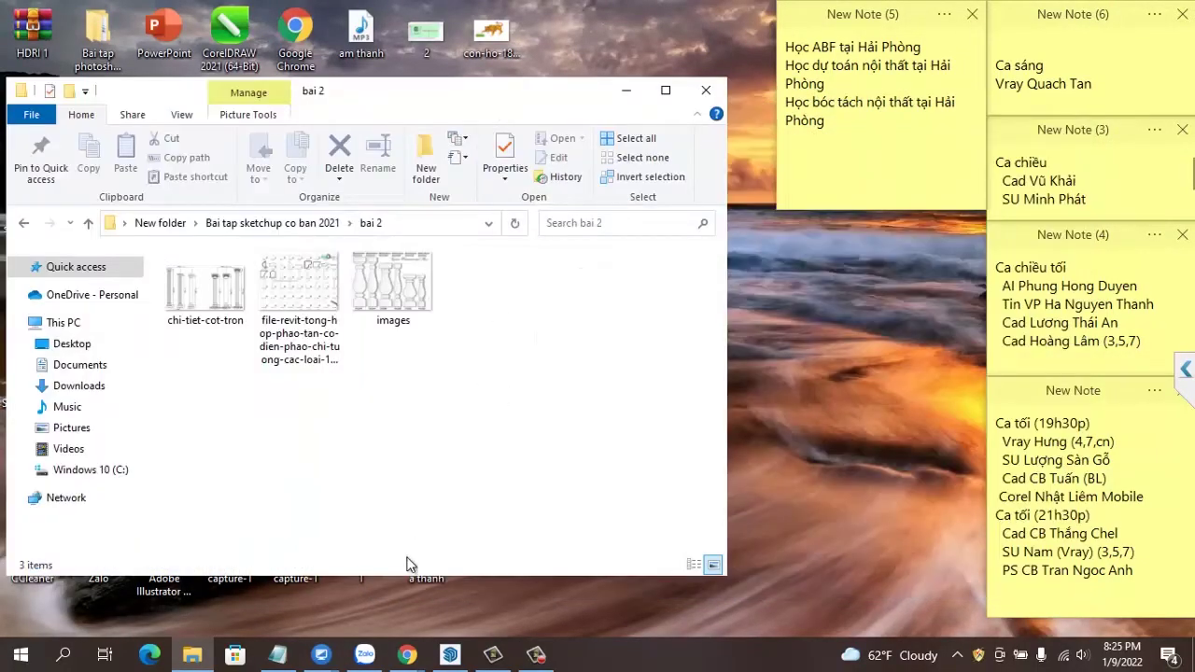
mouse_move(321, 655)
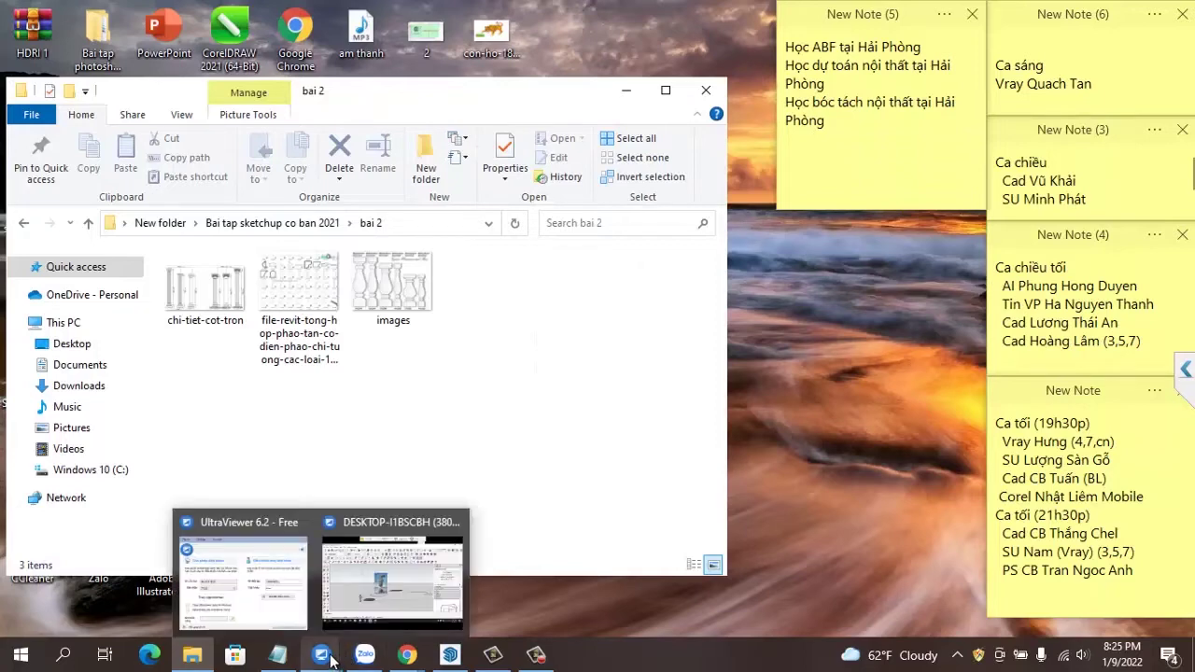
click(364, 618)
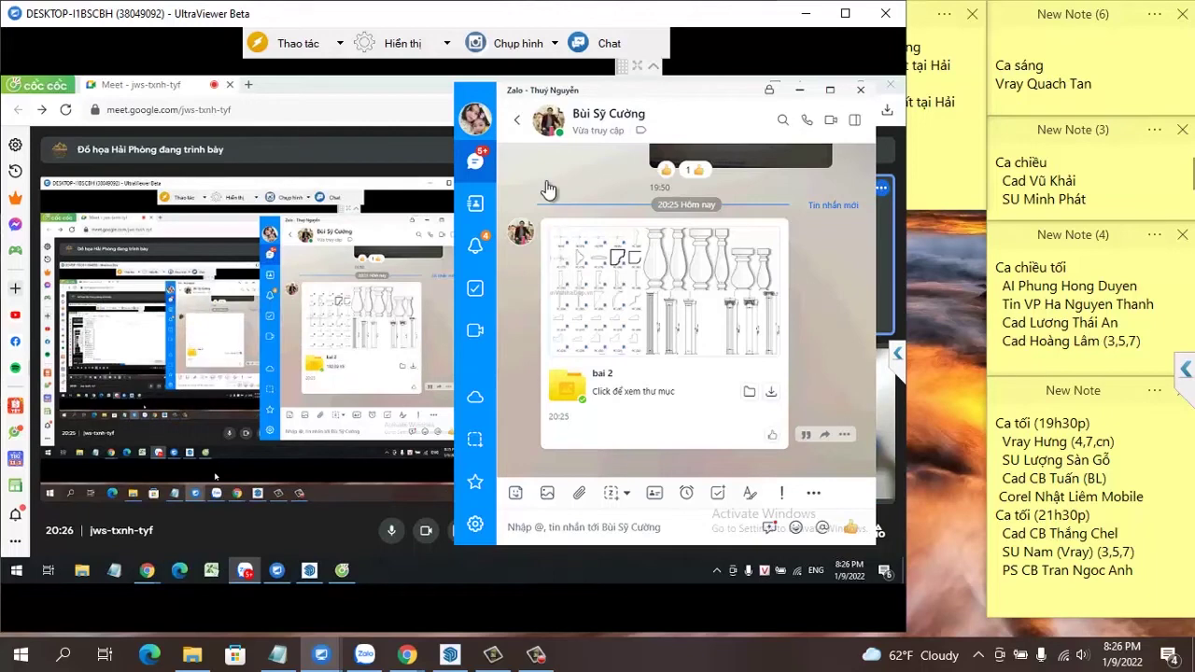
click(813, 11)
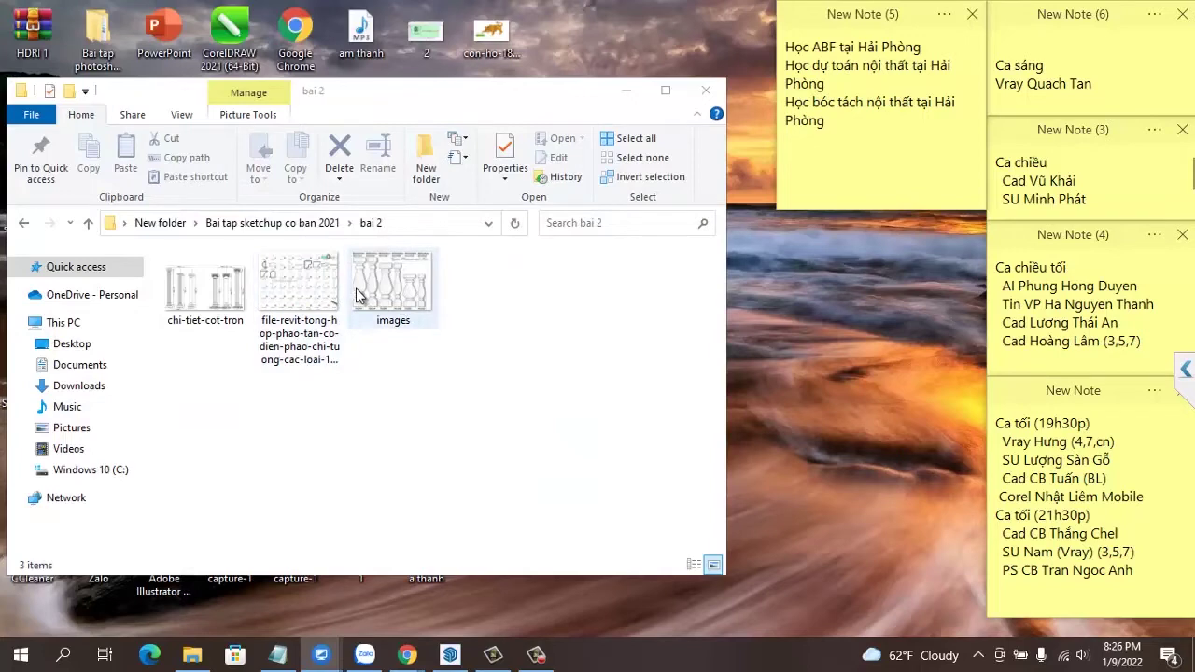
Delete the old reference image from the SketchUp model
double_click(316, 280)
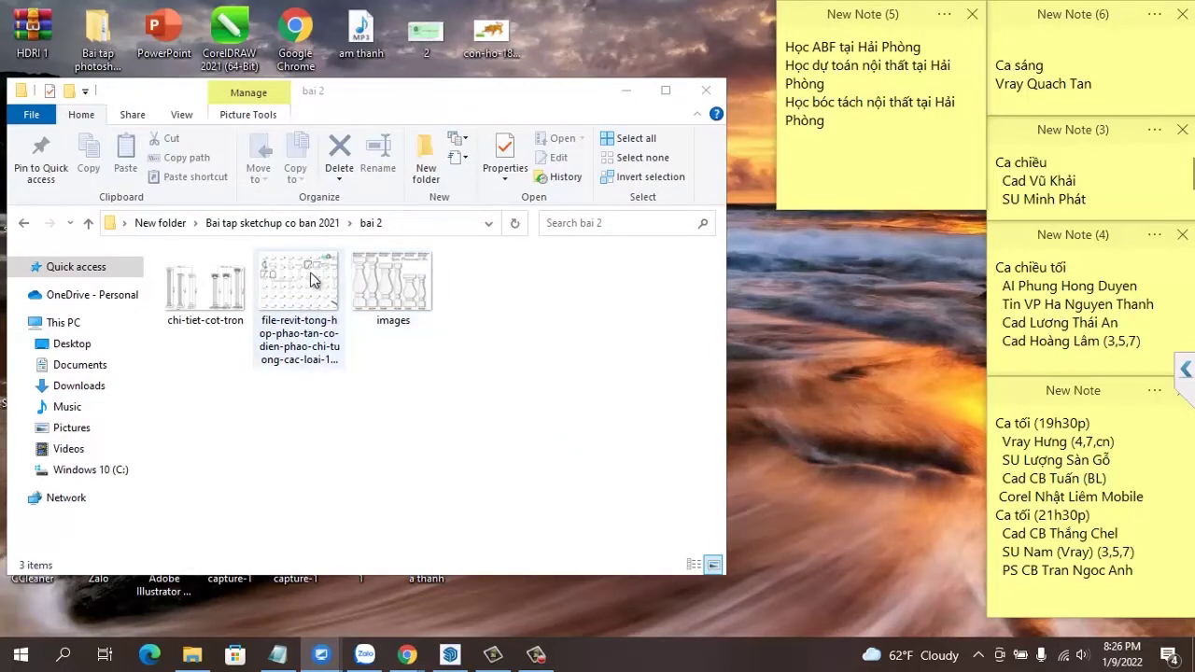
click(451, 648)
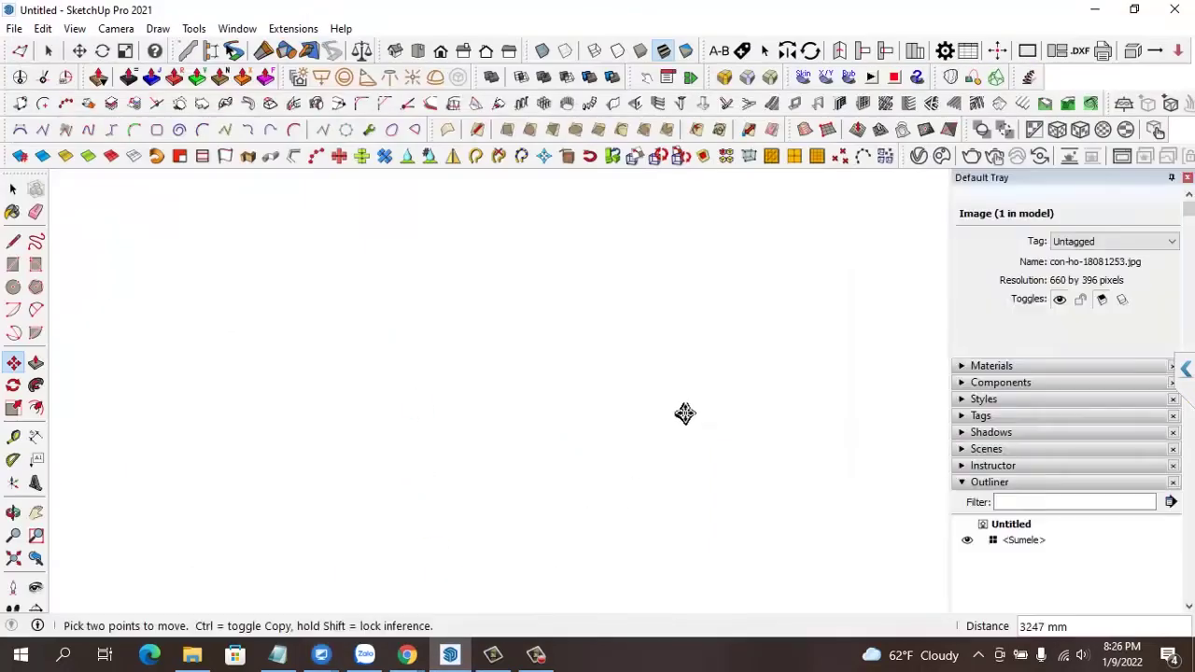
key(Delete)
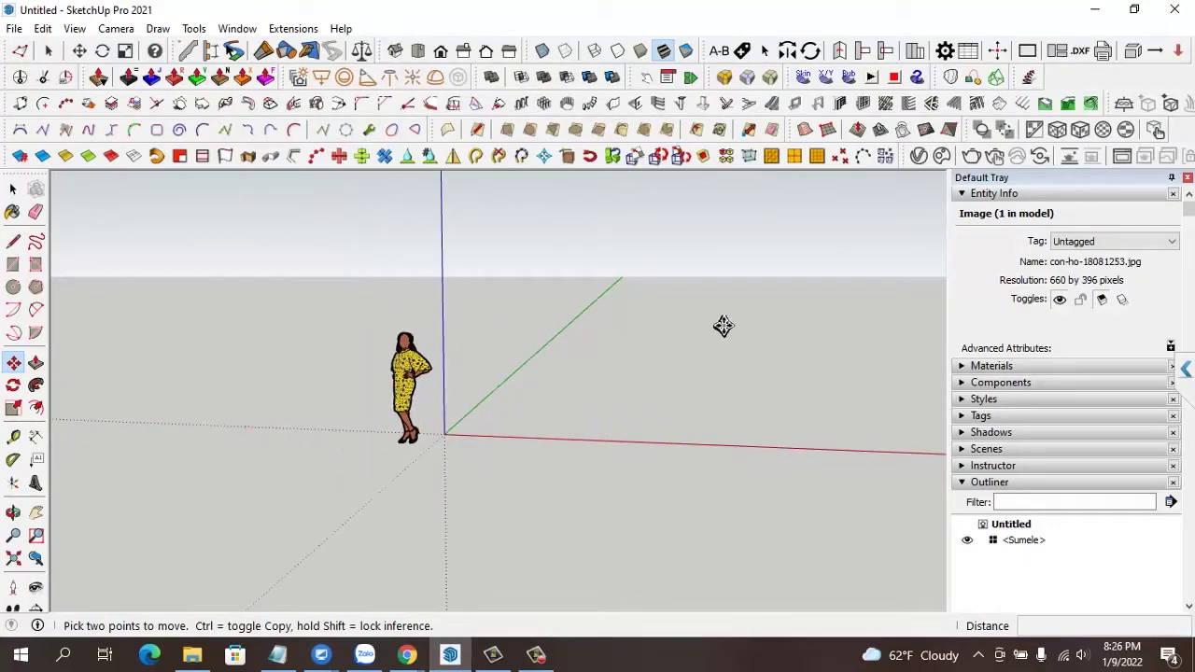
middle_drag(619, 373, 683, 317)
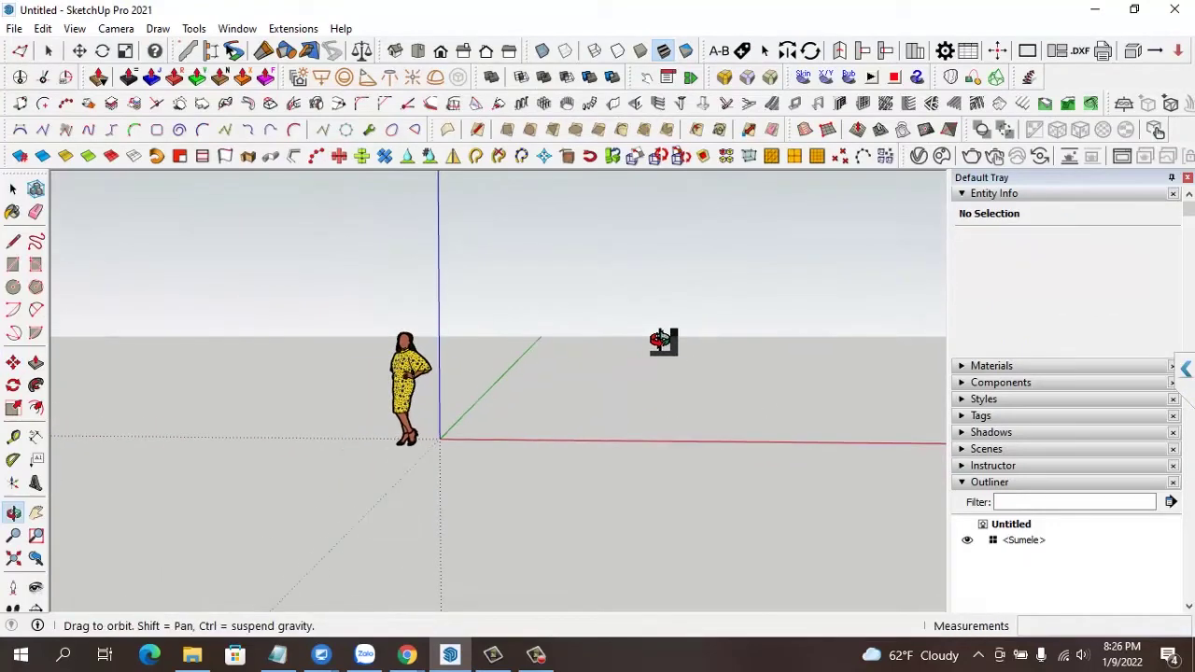
Import the file-revit-tong-hop moulding chart image at the origin and maximize SketchUp
click(1134, 10)
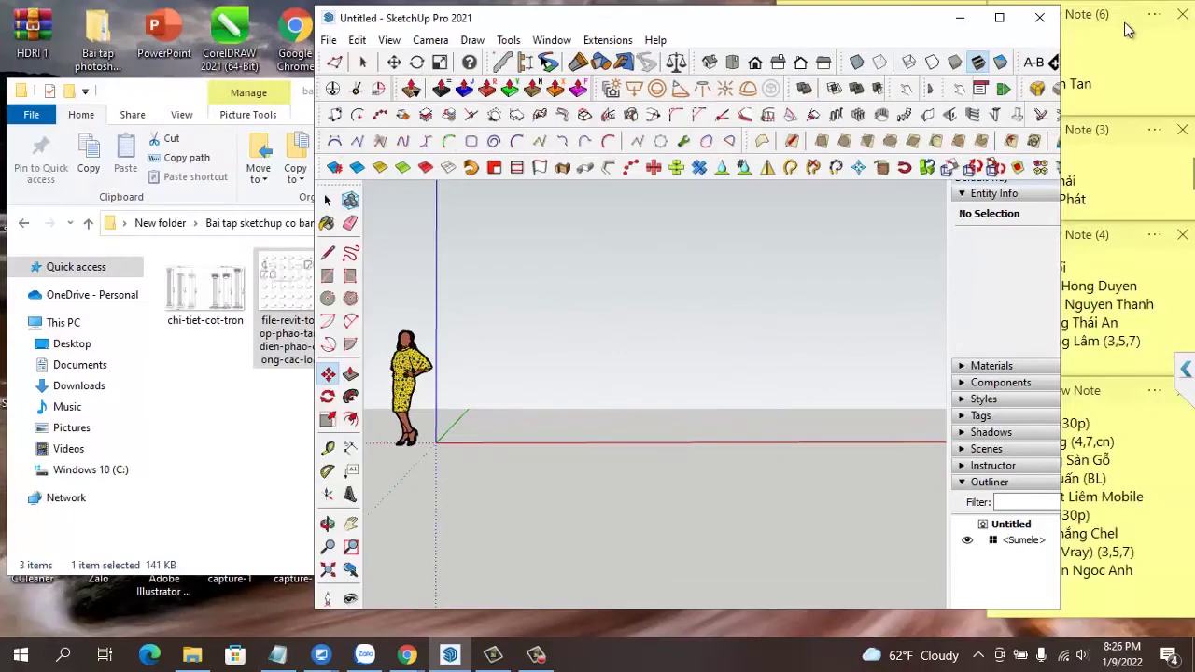
drag(840, 18, 1028, 17)
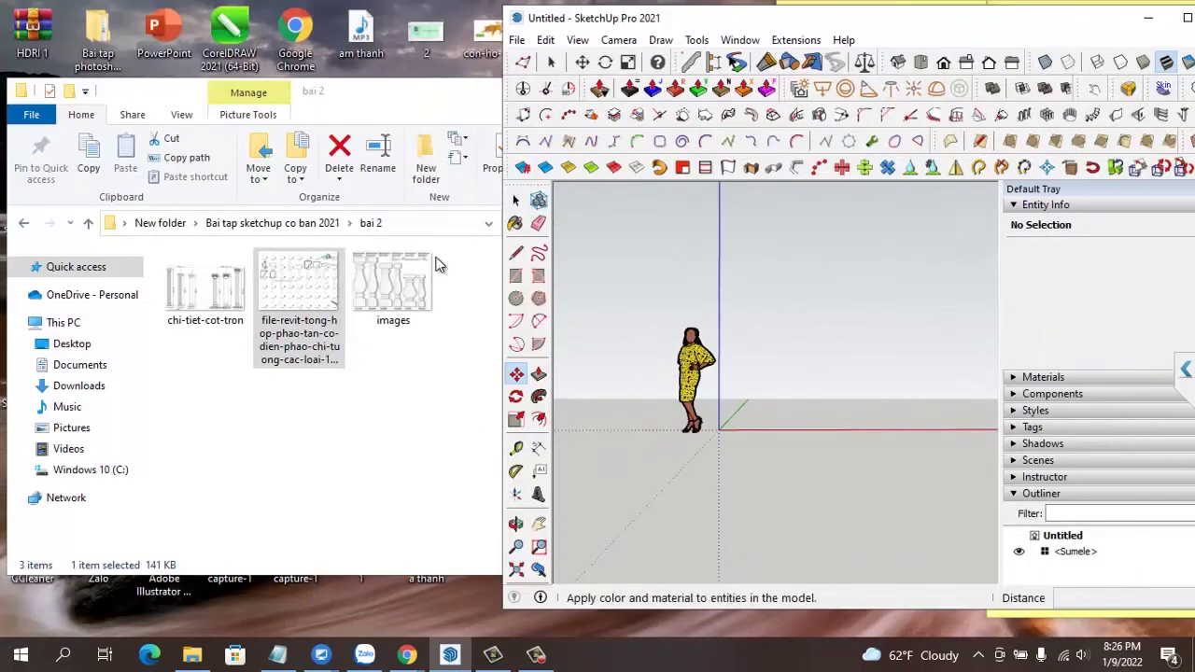
drag(302, 282, 742, 405)
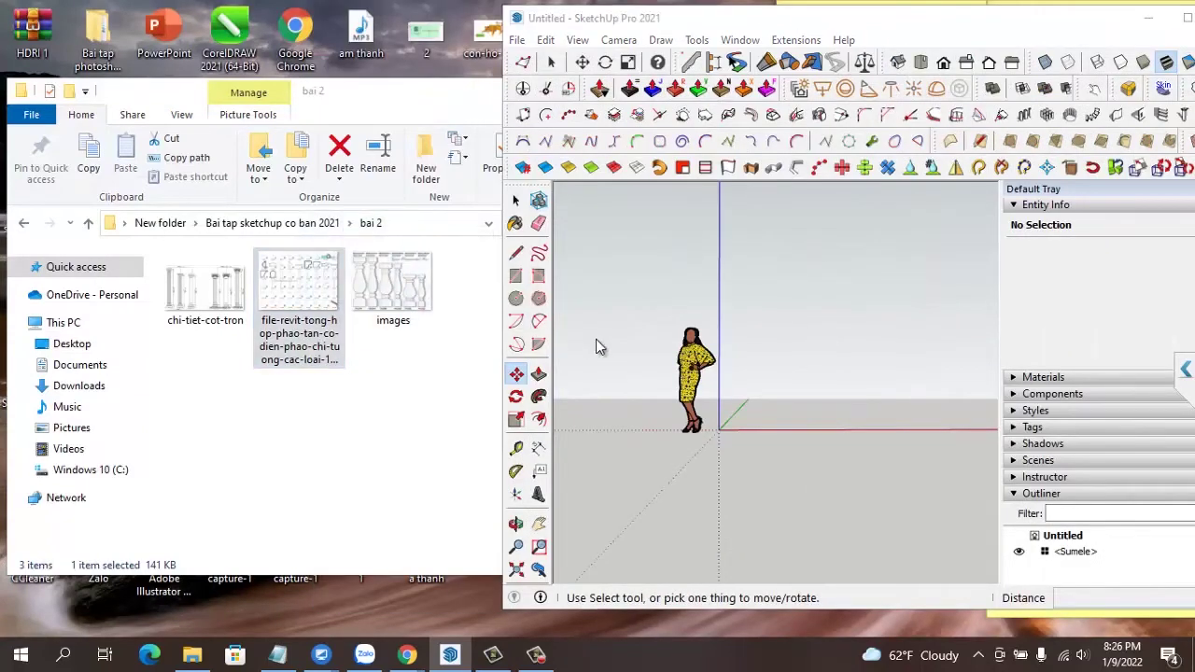
click(736, 424)
key(s)
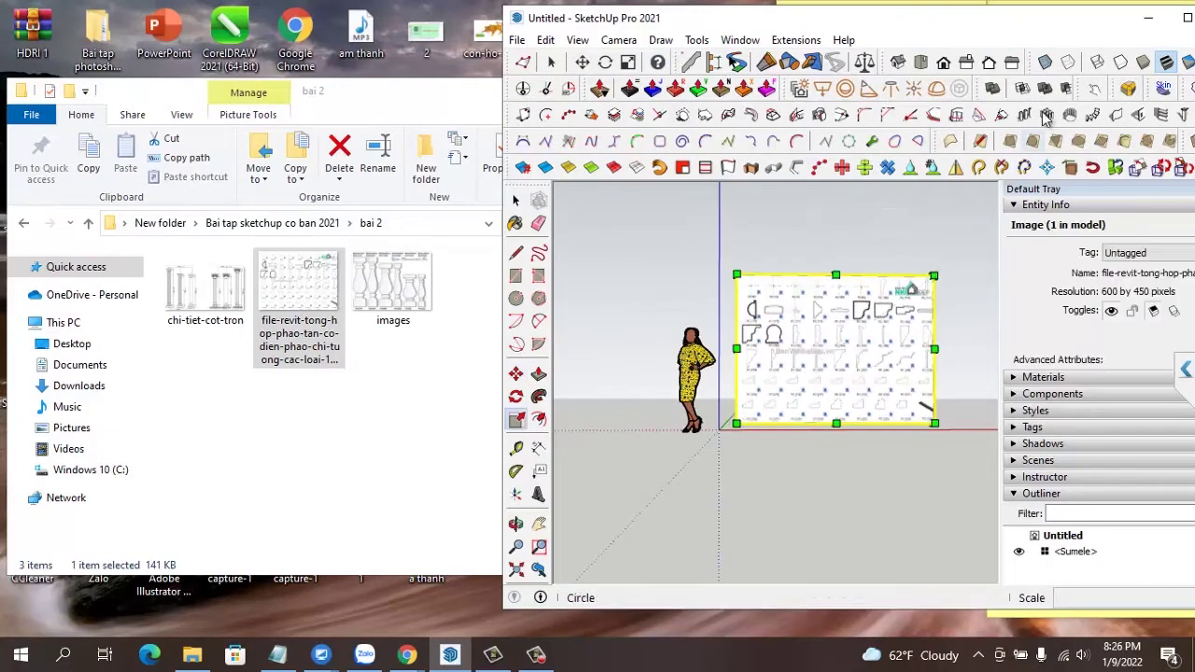
click(1187, 21)
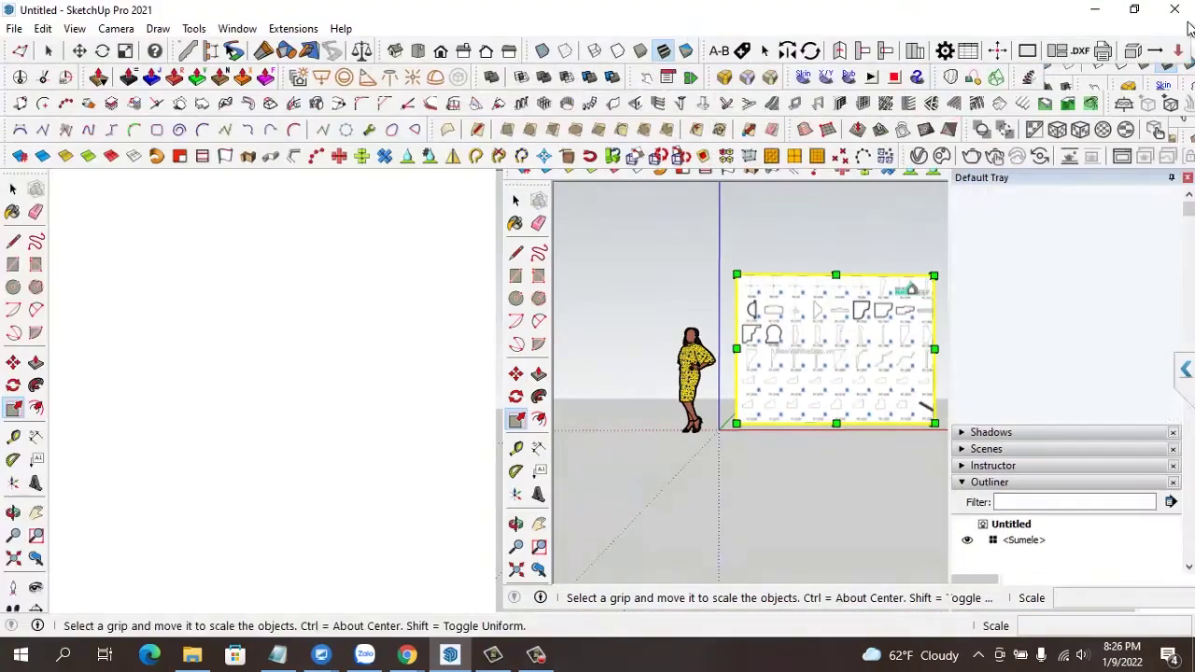
Zoom the view in until the PC (175) profile of the chart fills the screen
scroll(586, 322, up, 2)
scroll(494, 338, up, 2)
scroll(480, 347, up, 2)
scroll(454, 274, up, 2)
scroll(430, 269, up, 2)
scroll(431, 270, up, 2)
scroll(430, 269, up, 2)
scroll(430, 270, up, 2)
scroll(430, 270, down, 3)
scroll(435, 267, down, 1)
scroll(454, 259, up, 2)
scroll(461, 258, down, 2)
scroll(457, 258, up, 1)
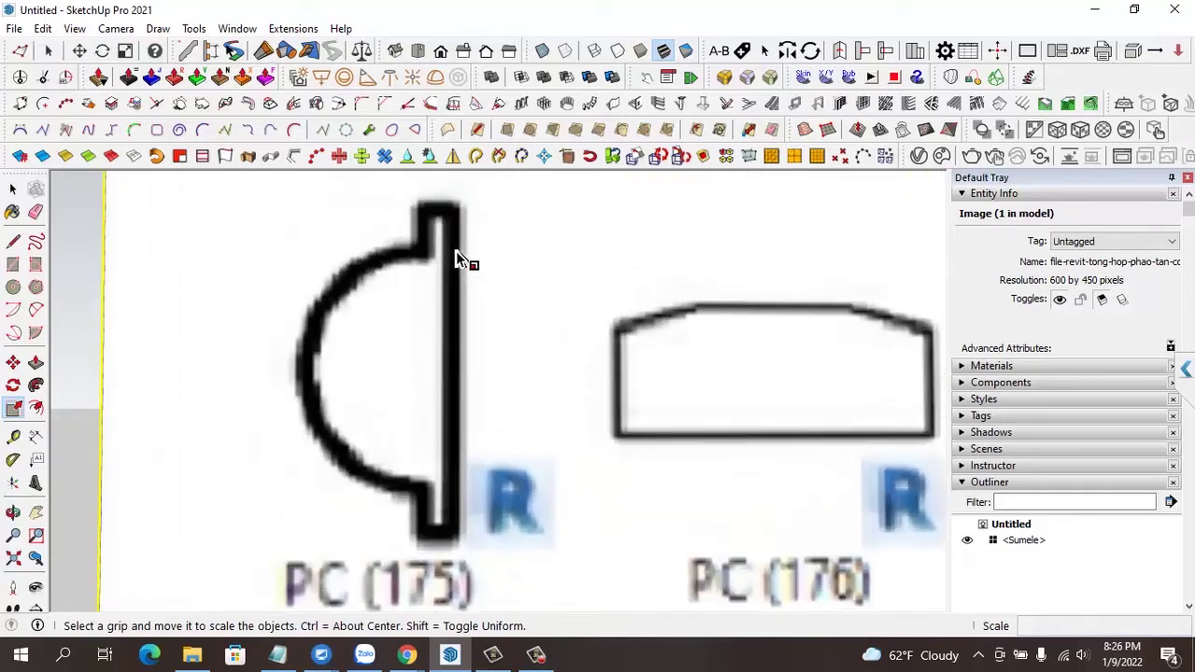
scroll(457, 259, up, 1)
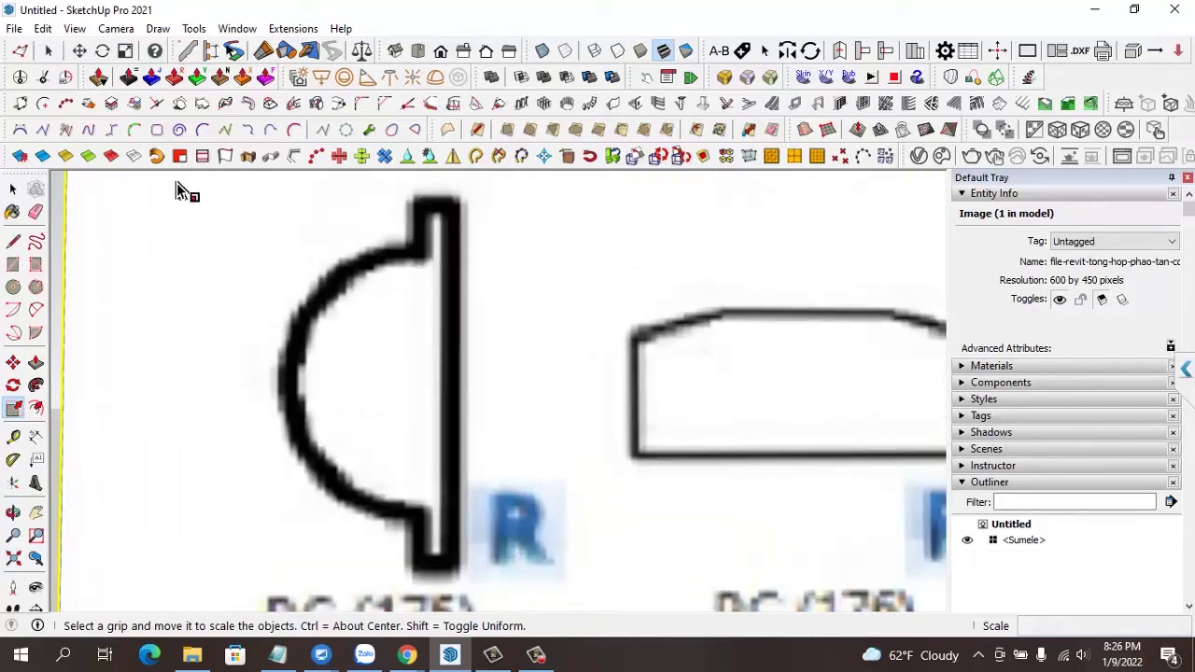
scroll(447, 293, down, 2)
scroll(382, 253, up, 1)
scroll(389, 267, up, 1)
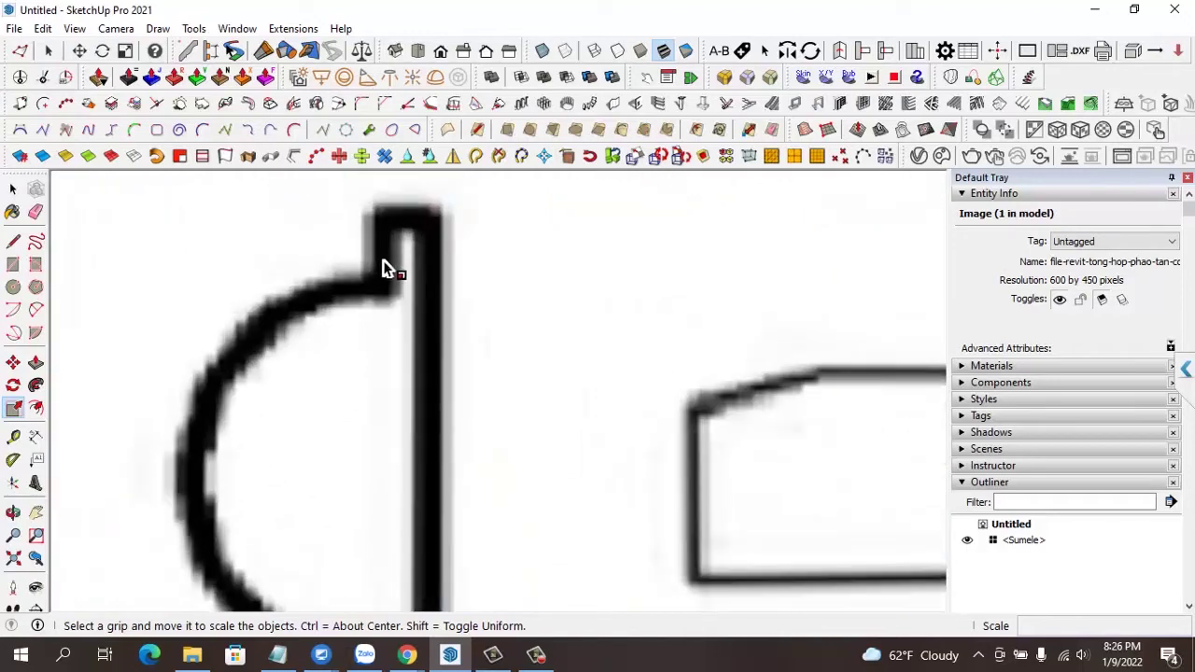
scroll(416, 265, down, 1)
scroll(400, 293, up, 1)
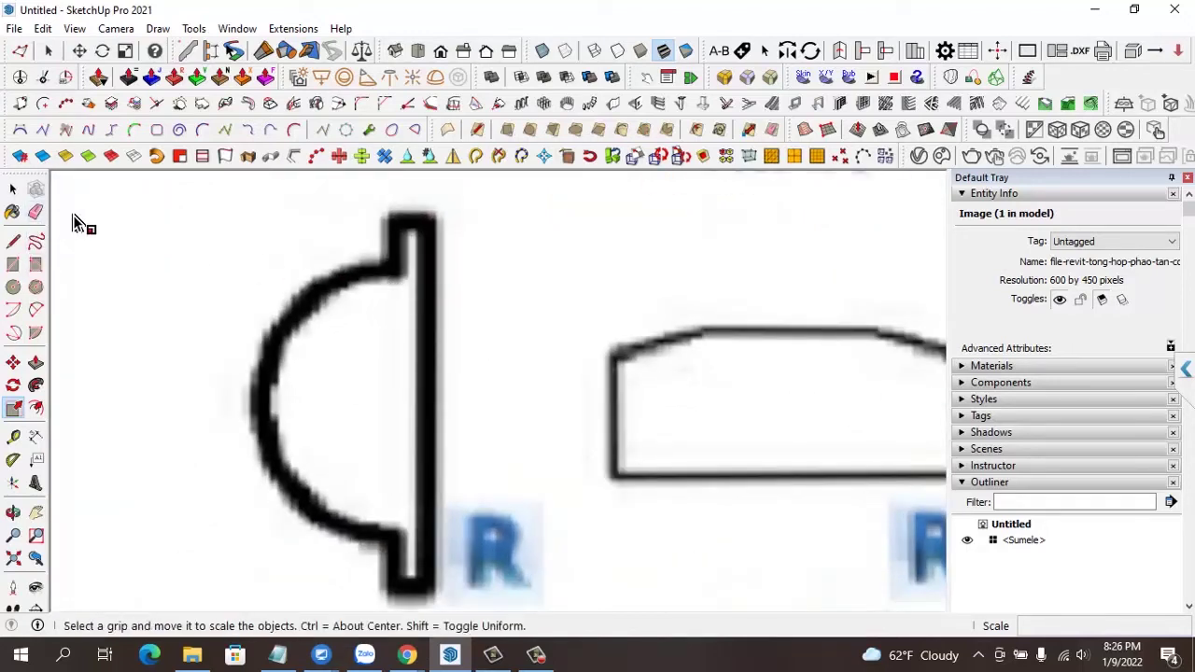
Draw a 158 mm by 302 mm rectangle from the profile's top-right to bottom-left corner
click(13, 265)
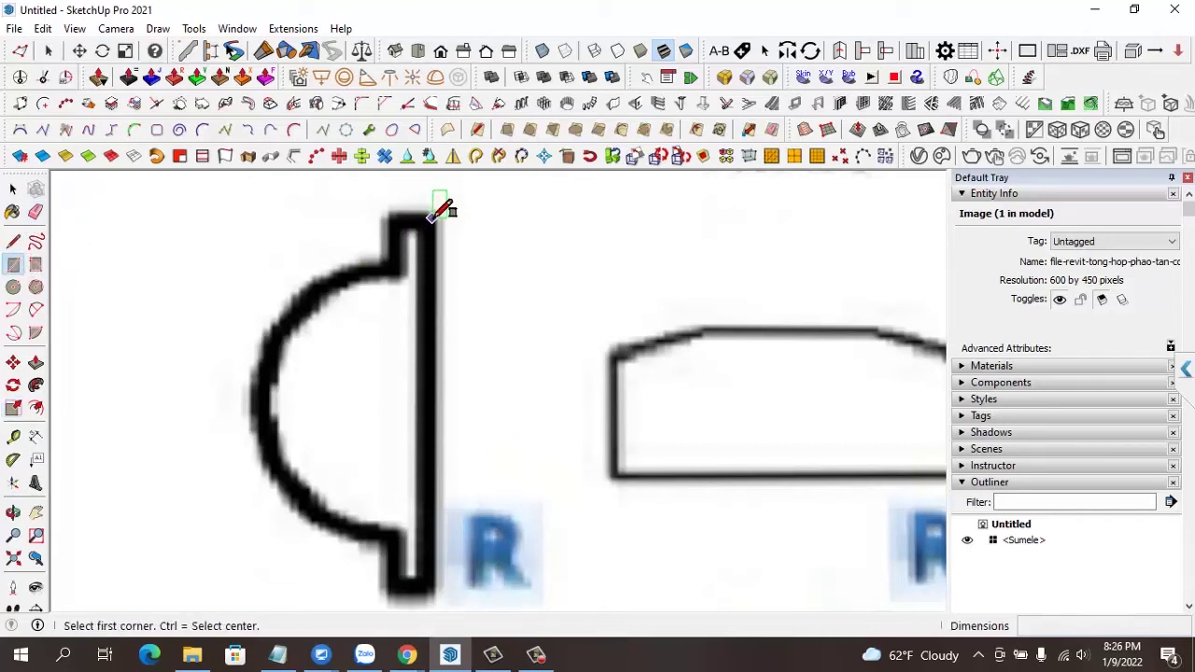
click(431, 218)
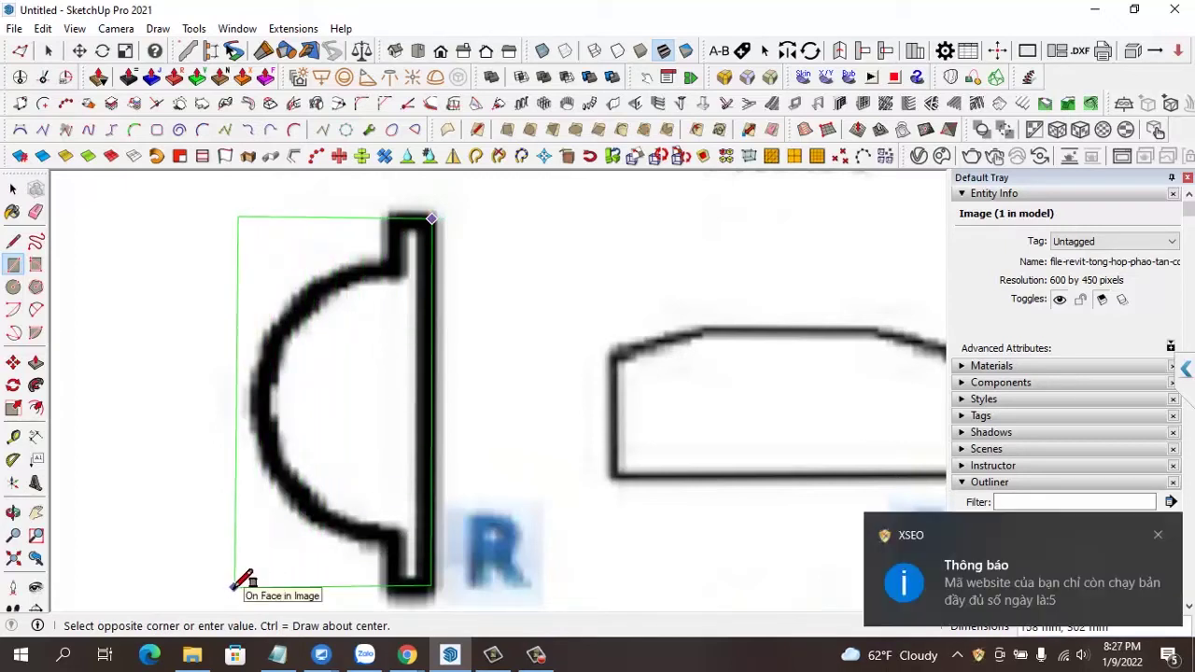
click(235, 586)
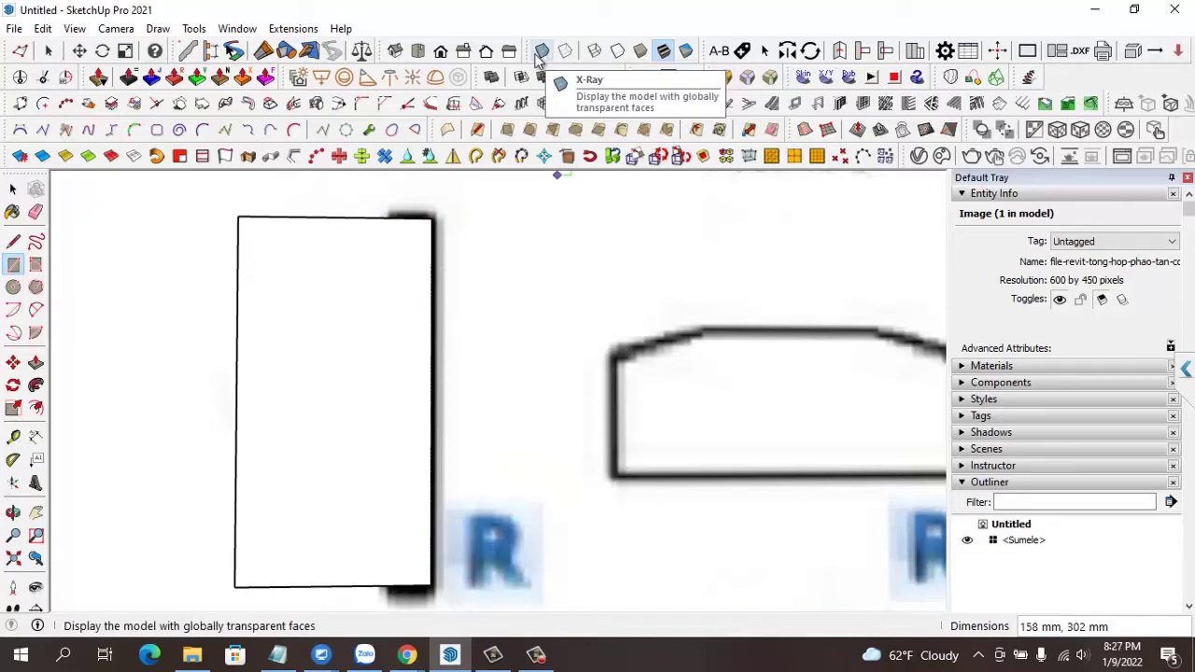
Turn on X-Ray and trace the profile's vertical back edge, marking both arc ends
drag(545, 82, 679, 217)
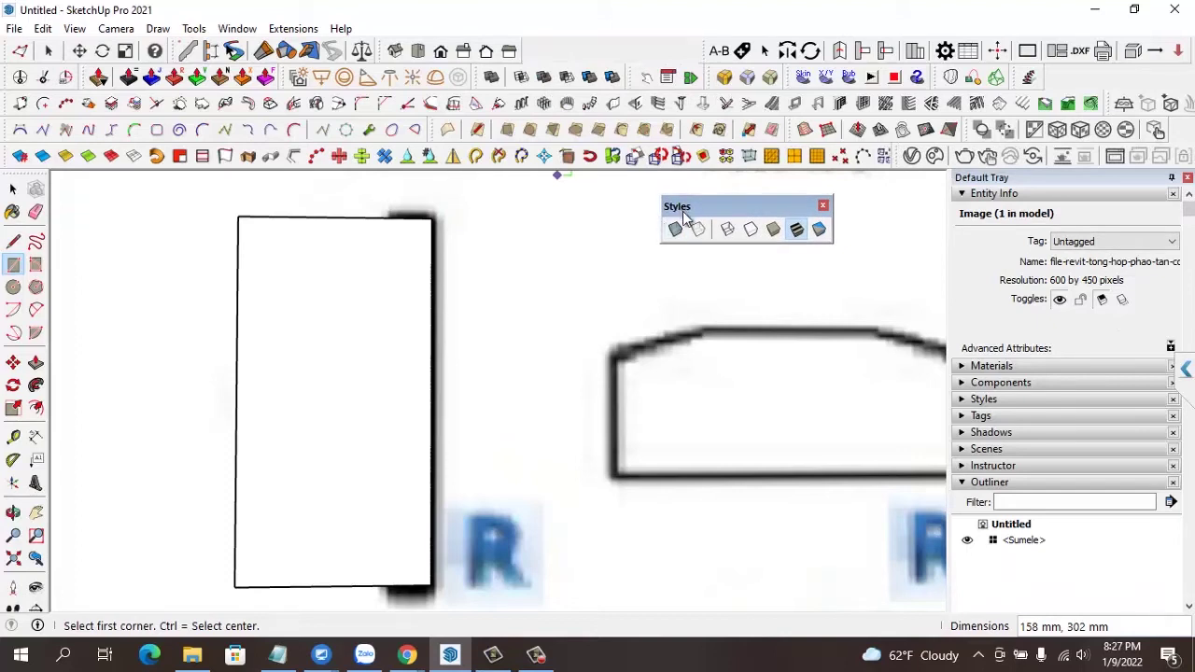
click(676, 229)
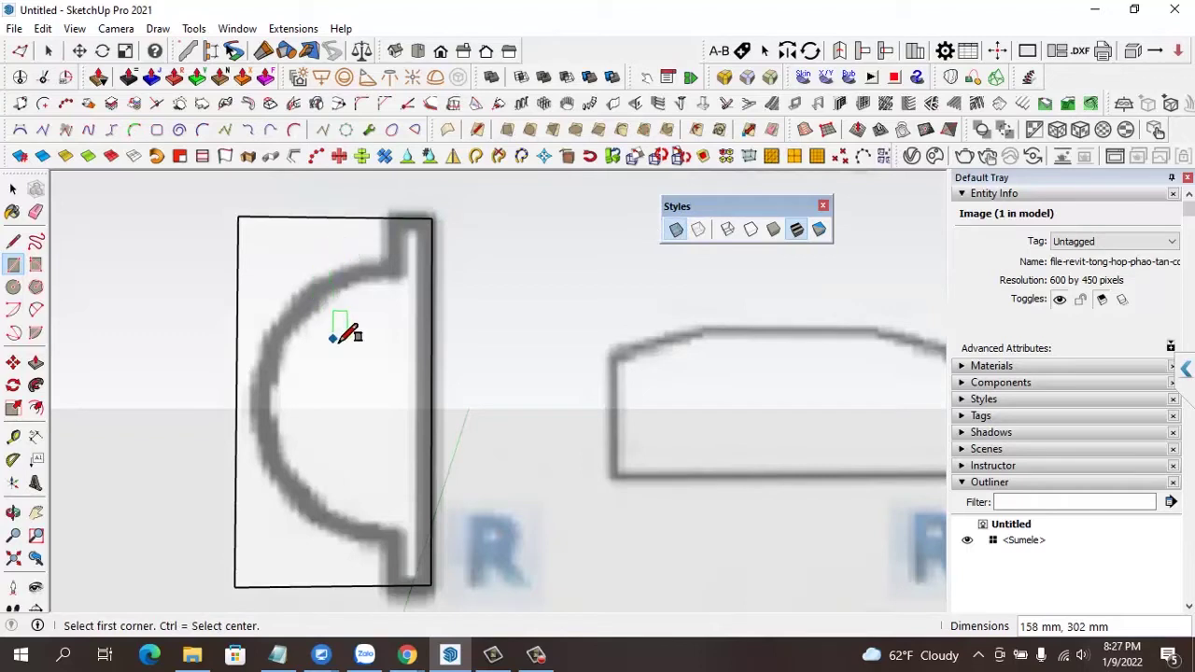
click(13, 242)
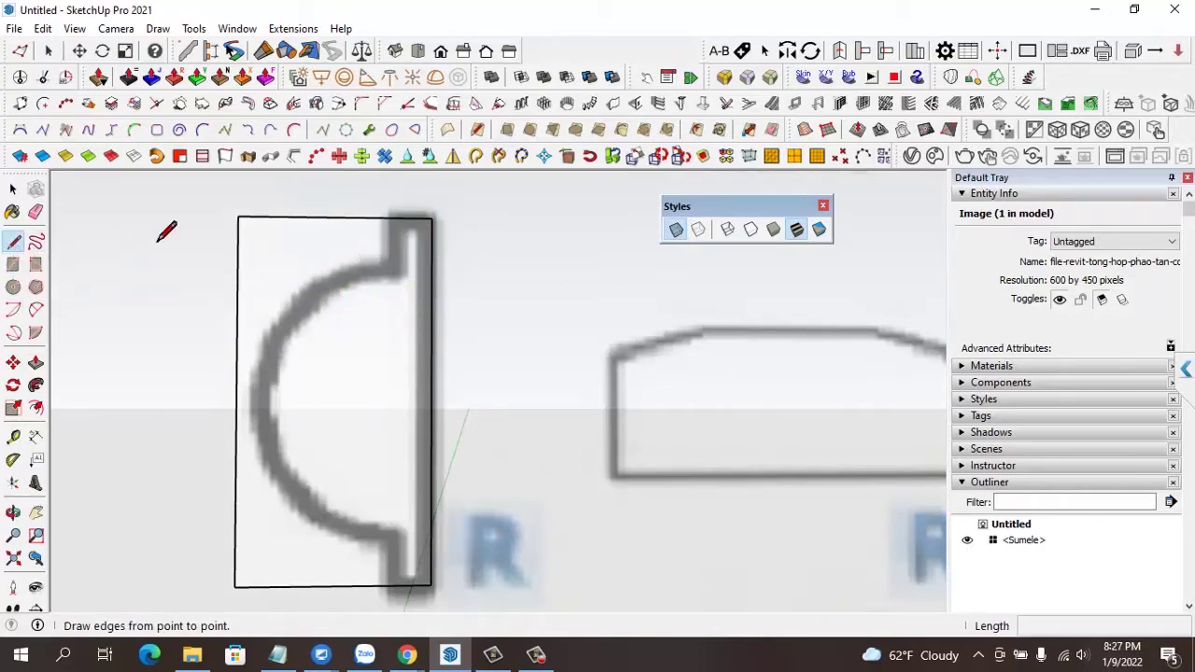
click(396, 219)
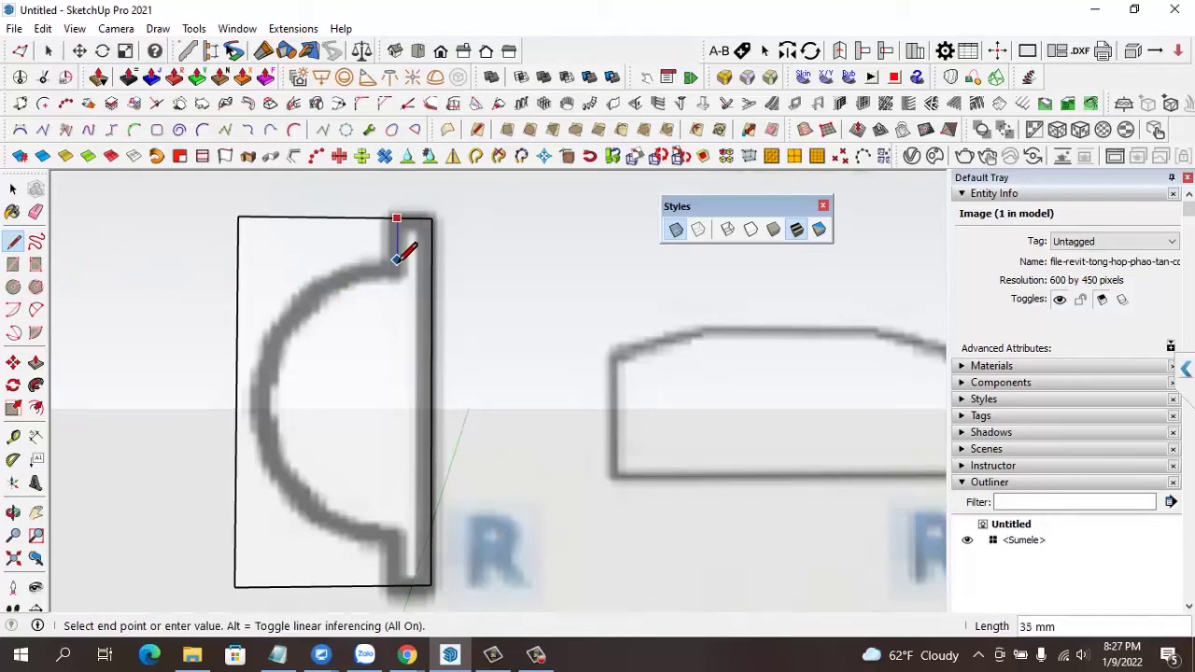
click(395, 269)
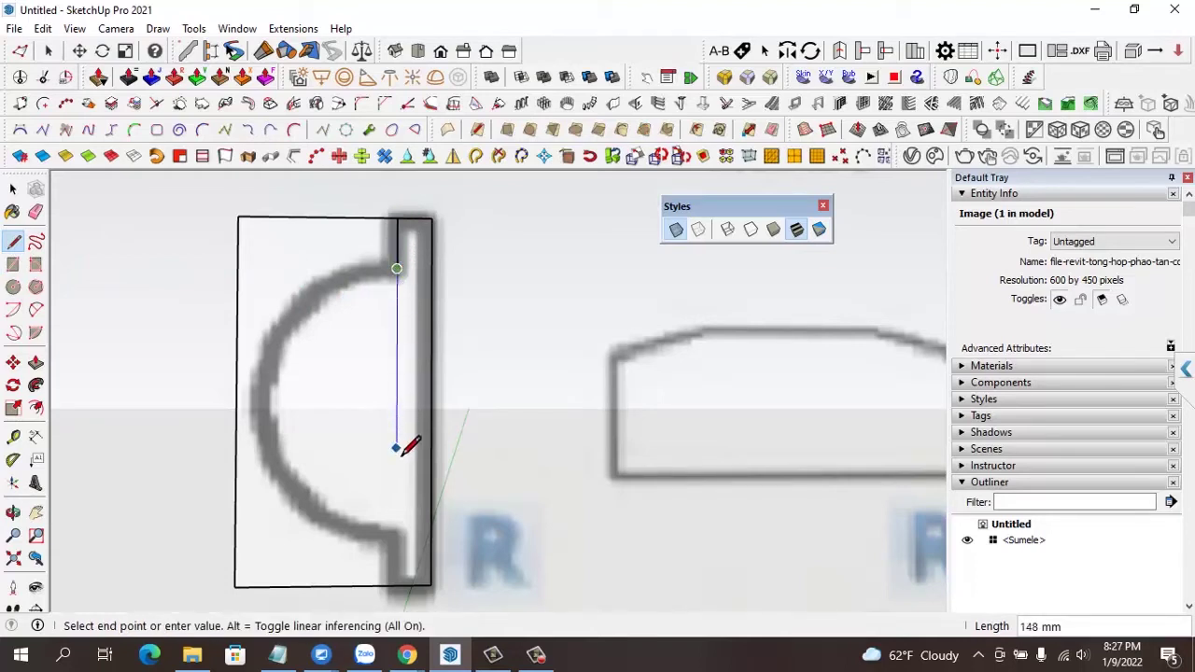
click(395, 533)
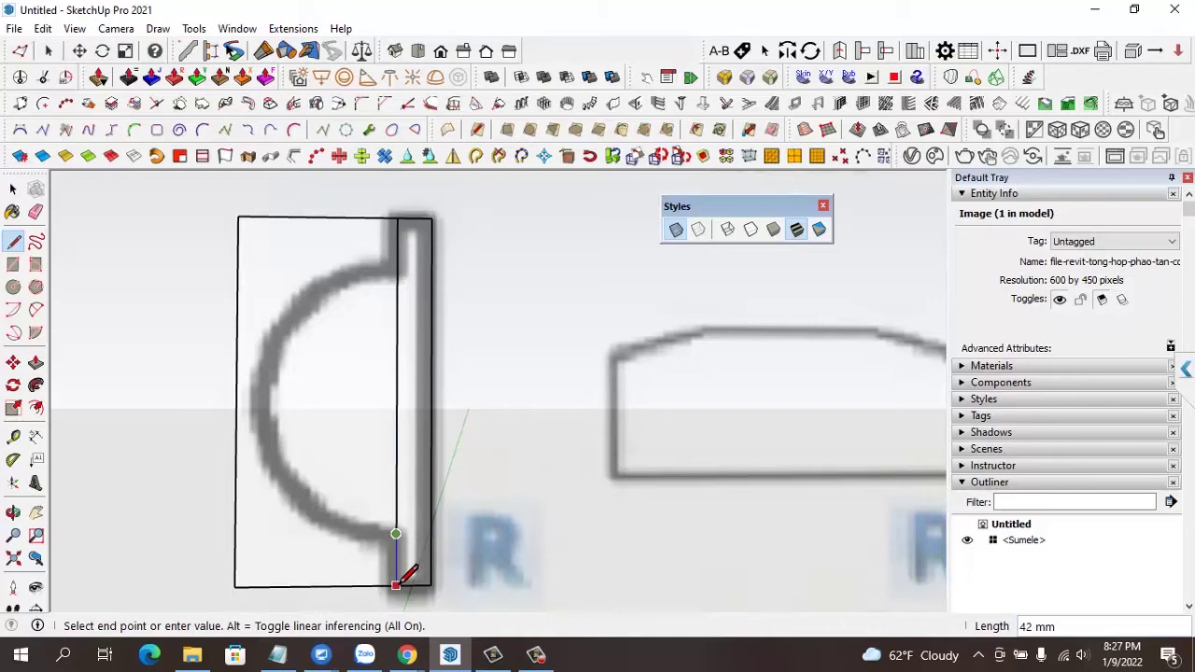
click(397, 585)
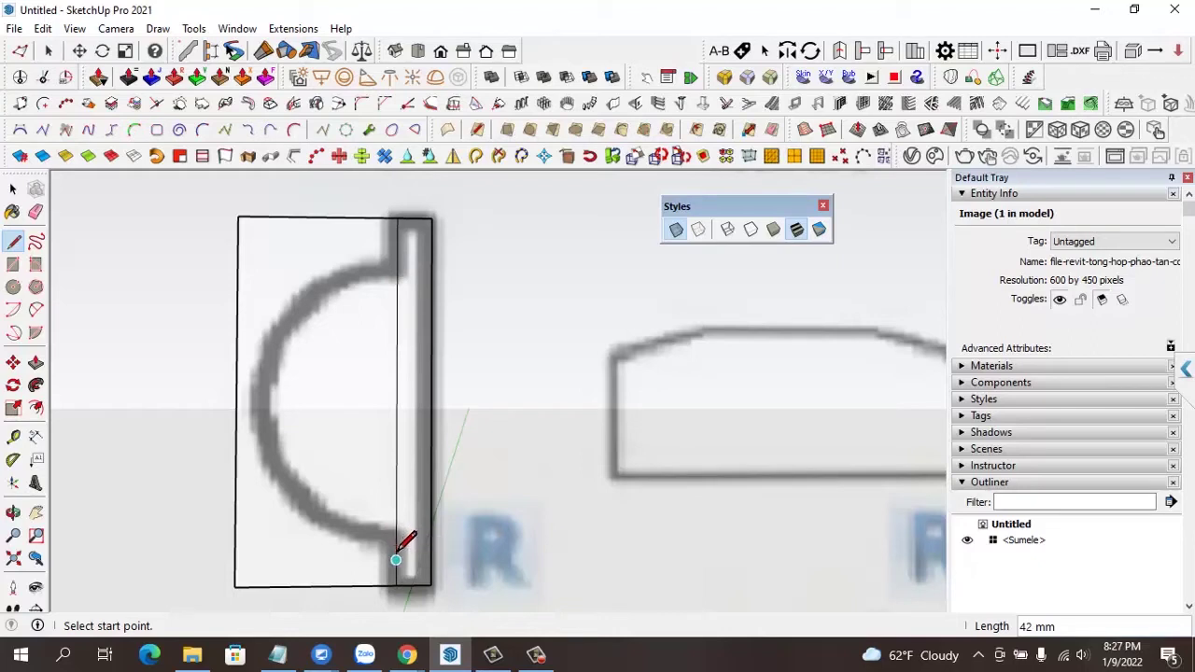
Trace the half-round with a 2-point arc bulging 109 mm between the marked points
click(36, 310)
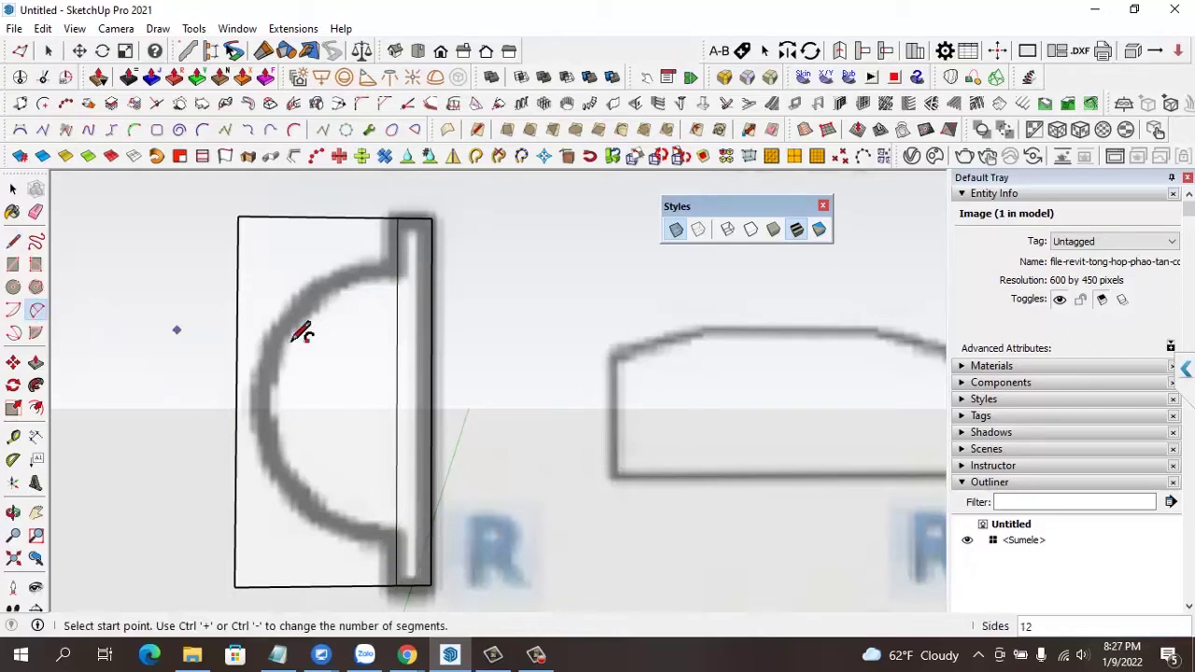
click(396, 270)
click(395, 533)
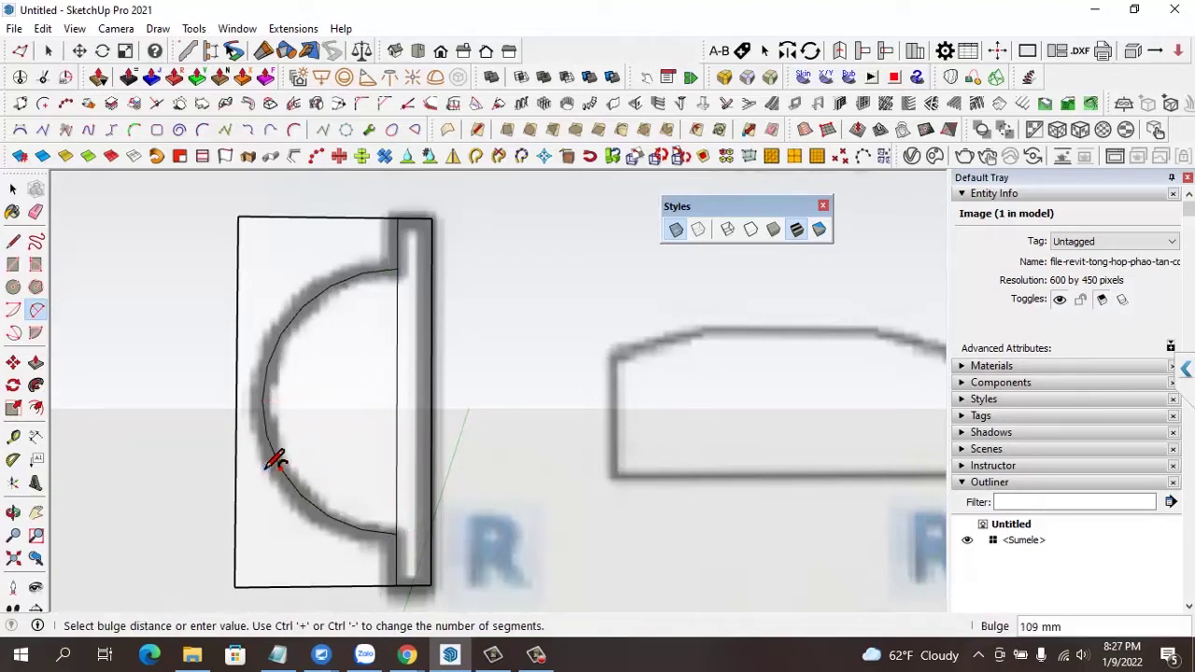
click(266, 468)
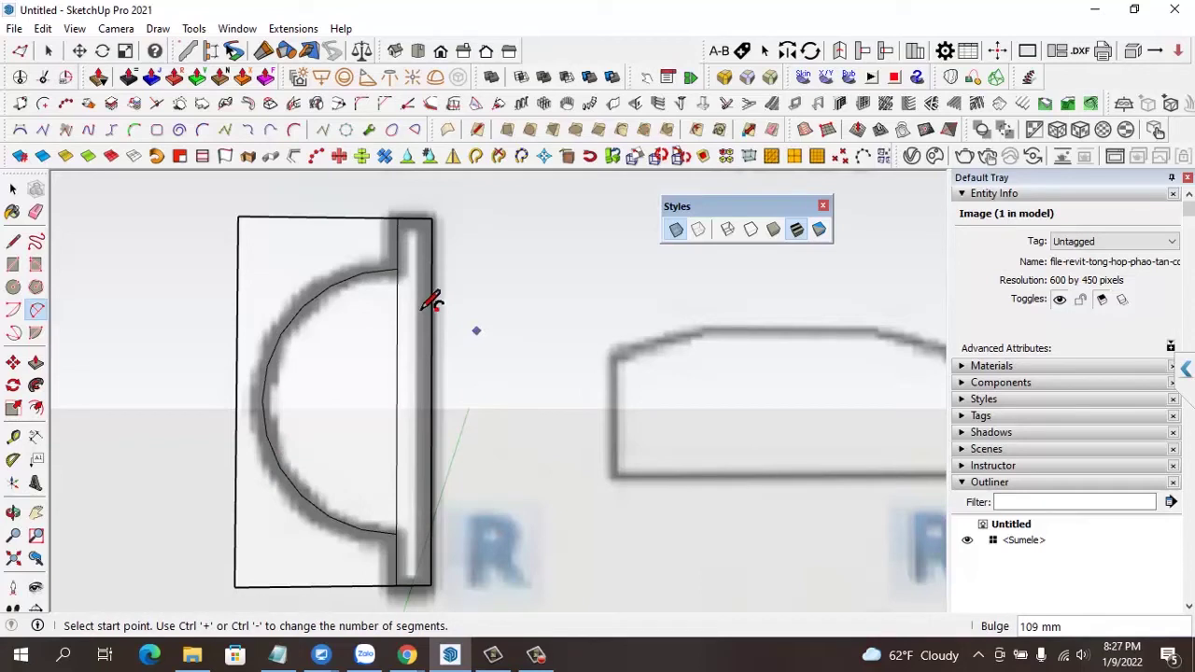
click(35, 212)
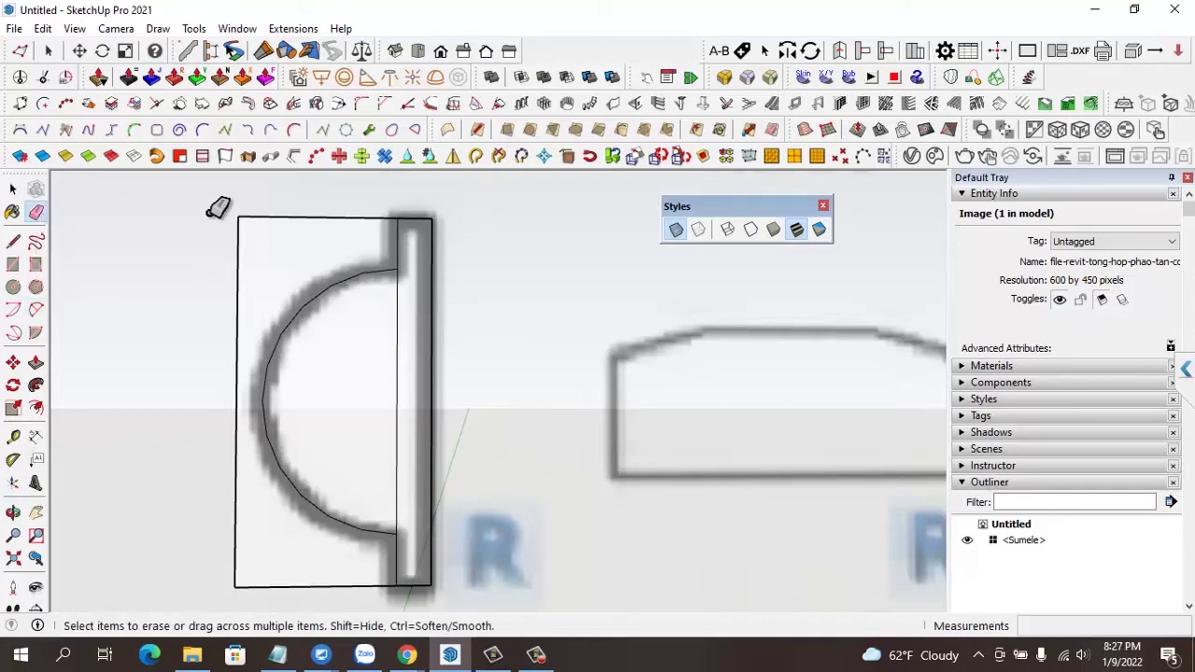
Erase the rectangle's leftover edges and the inner vertical line, then turn X-Ray off
drag(272, 211, 240, 234)
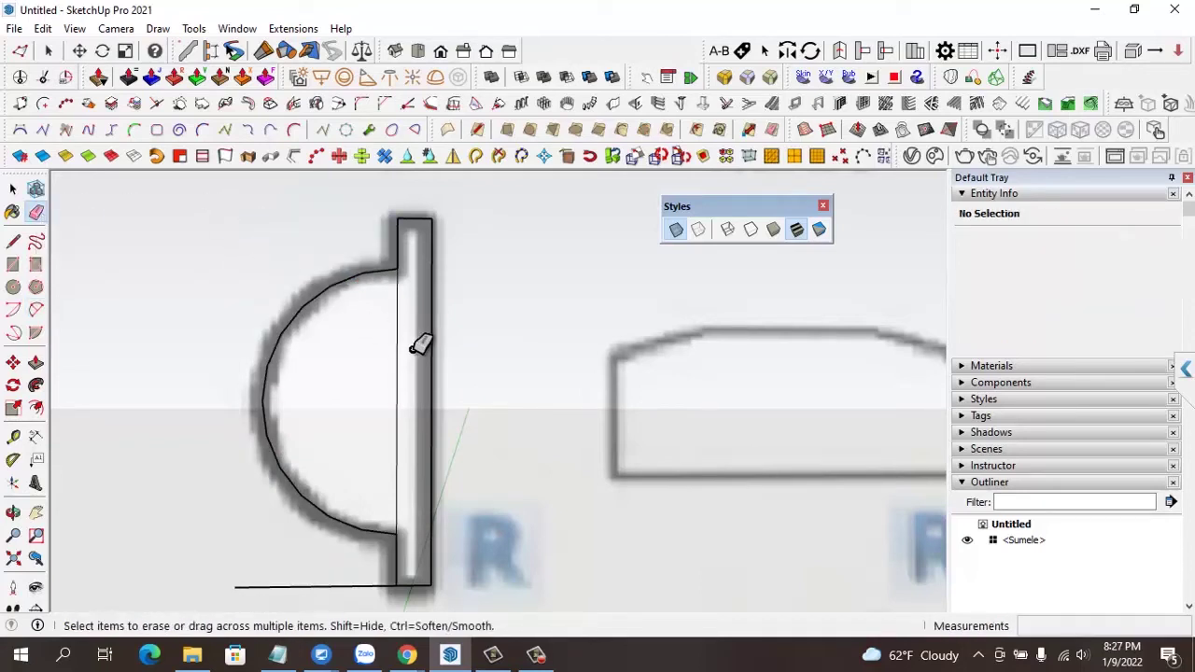
click(400, 344)
click(328, 584)
scroll(490, 326, down, 3)
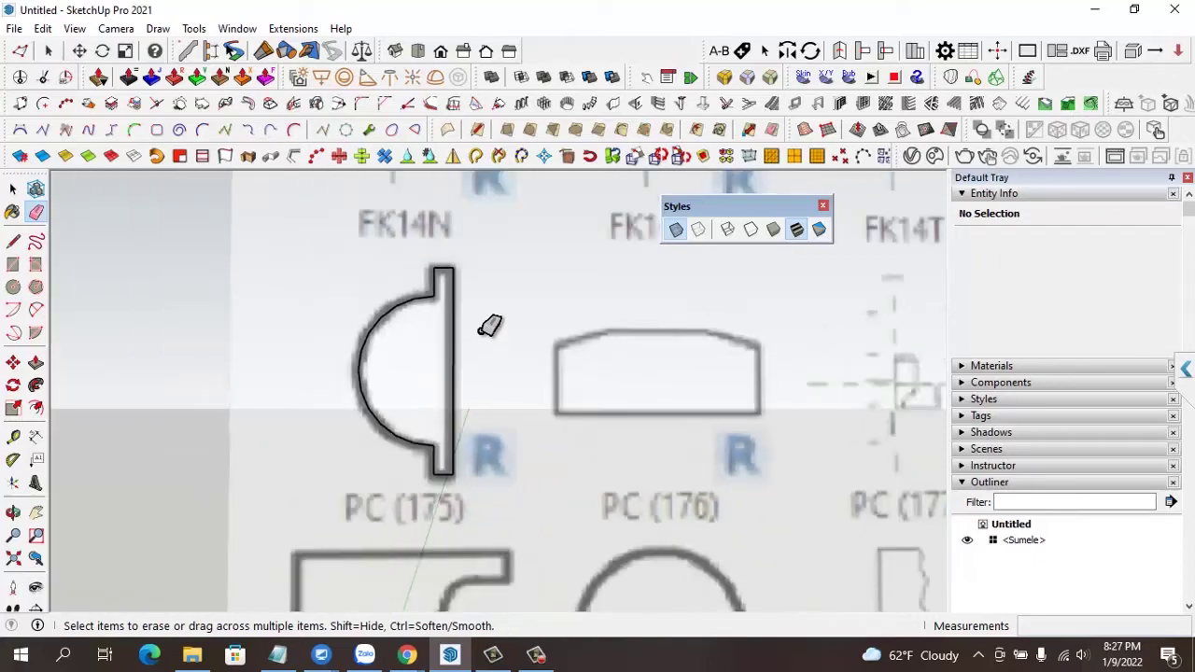
scroll(490, 327, down, 2)
scroll(490, 327, down, 2)
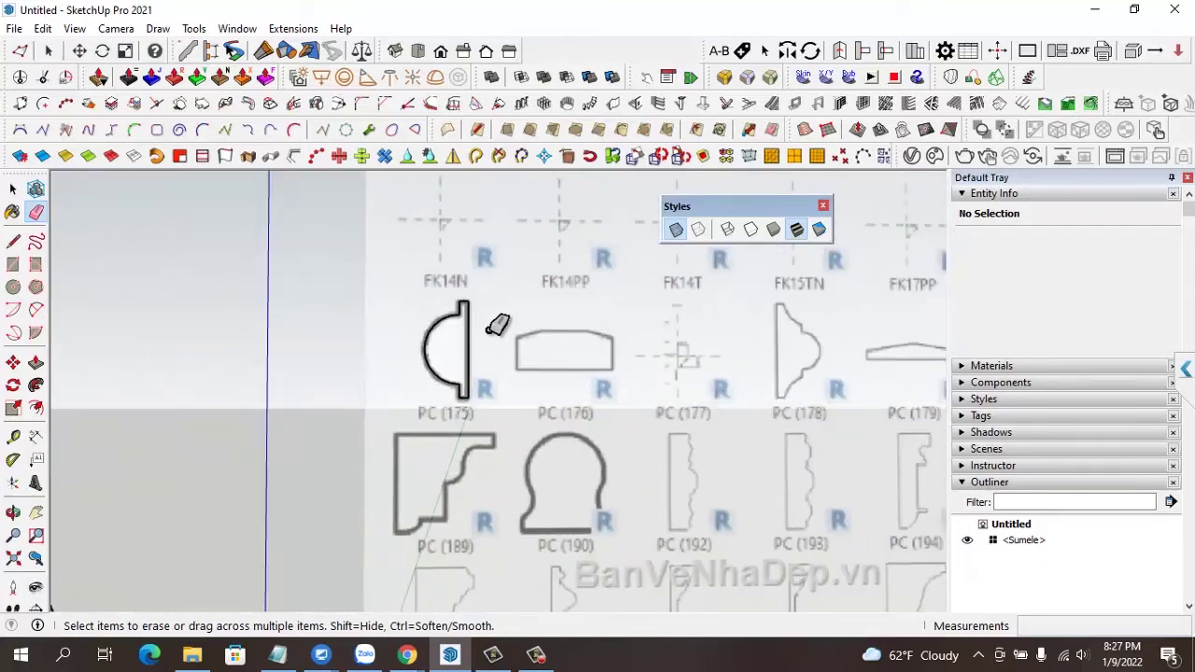
click(678, 235)
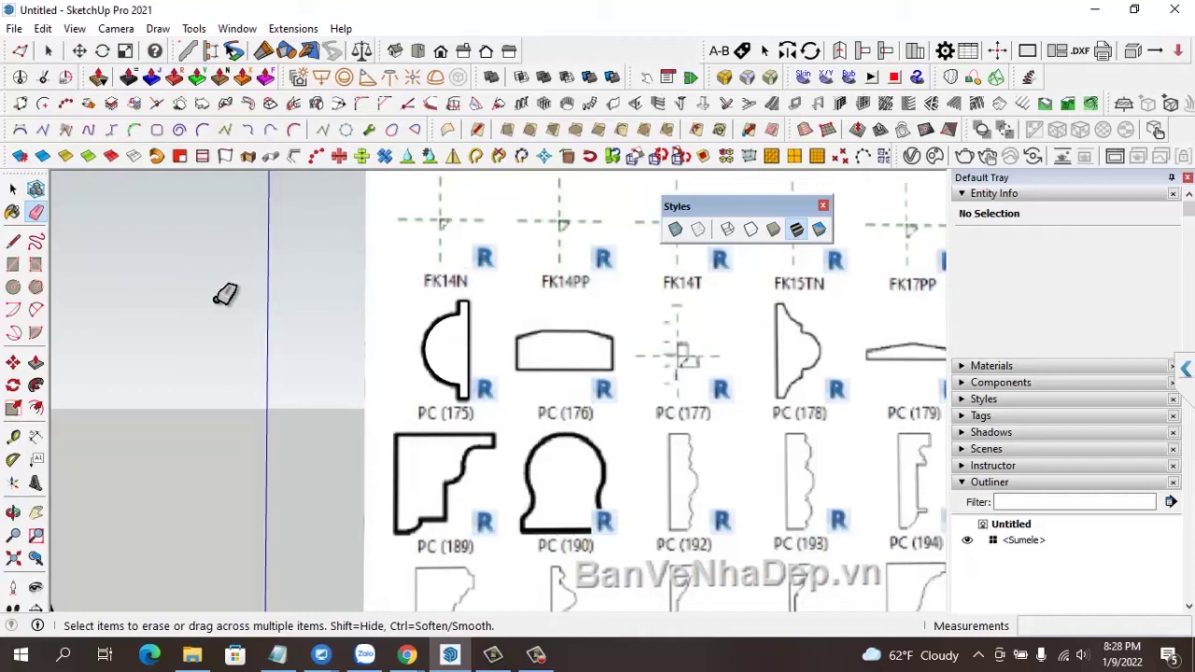
key(space)
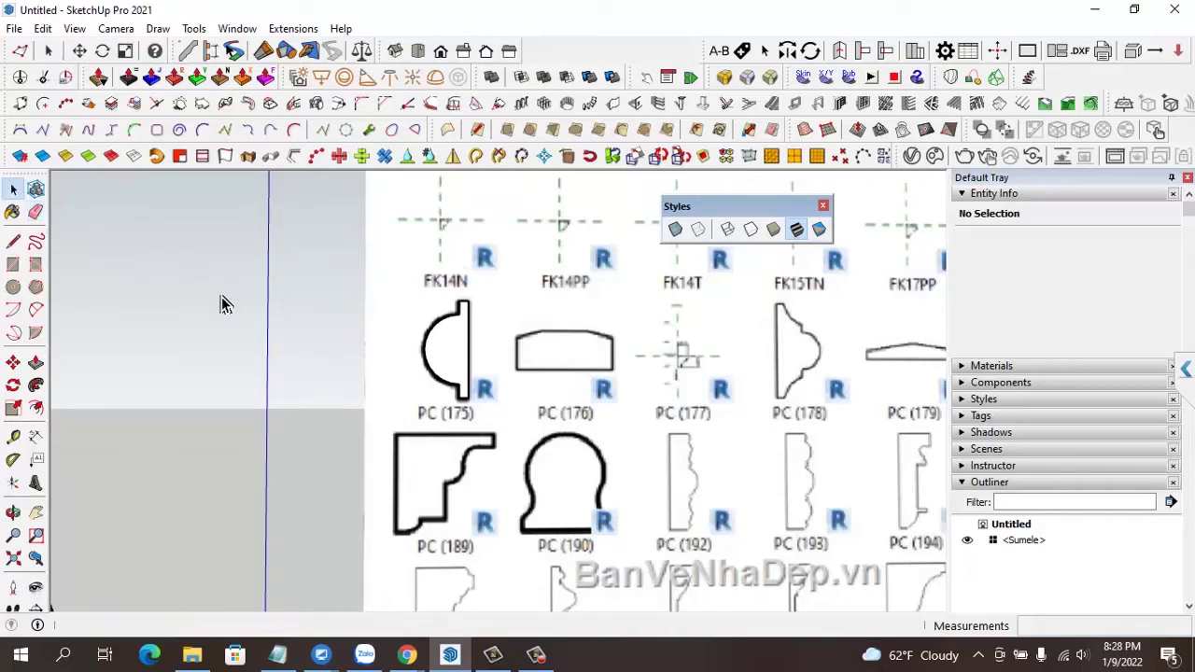
Move the traced PC (175) profile left, off the reference chart image
drag(311, 255, 543, 431)
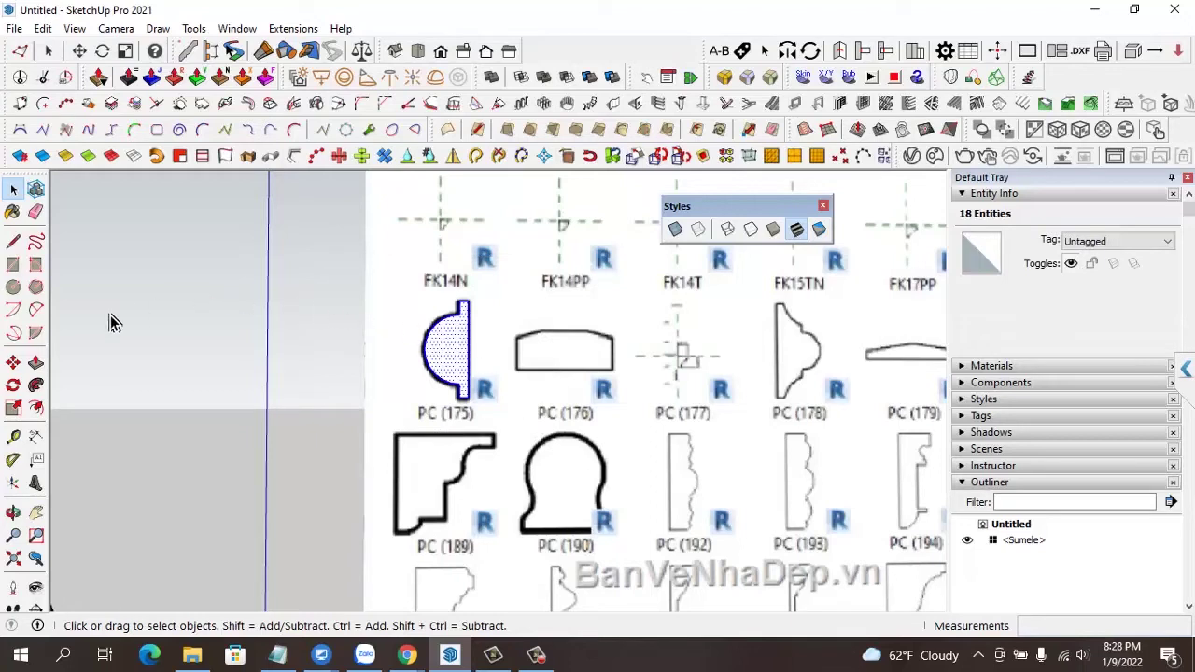
click(17, 364)
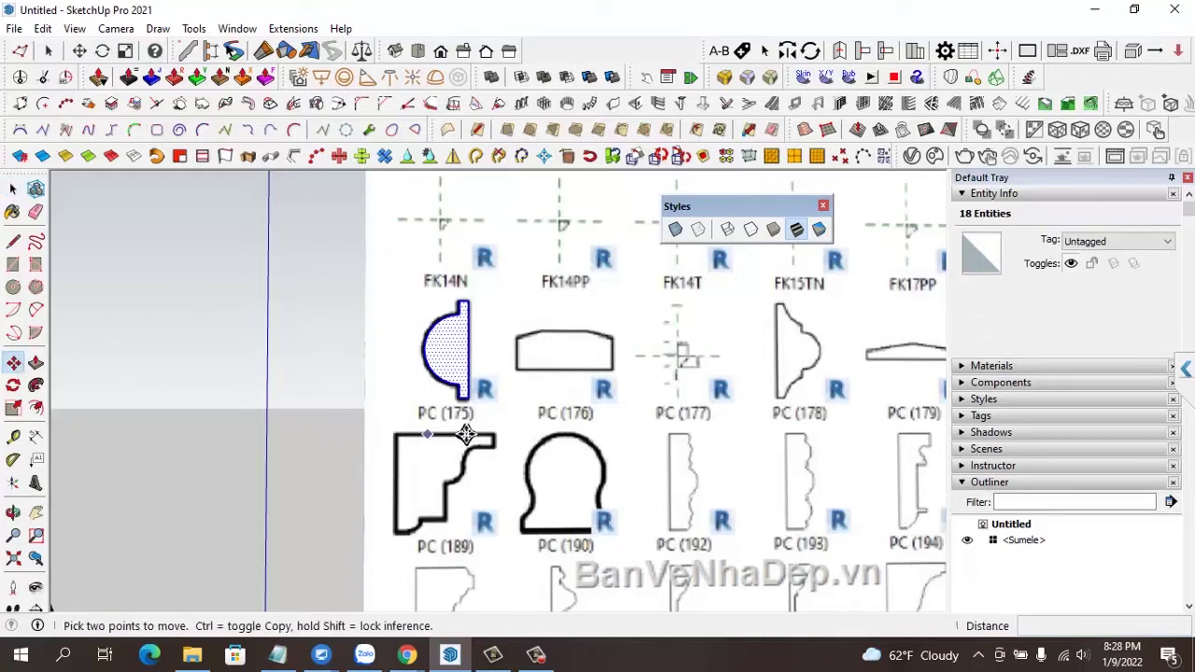
click(471, 403)
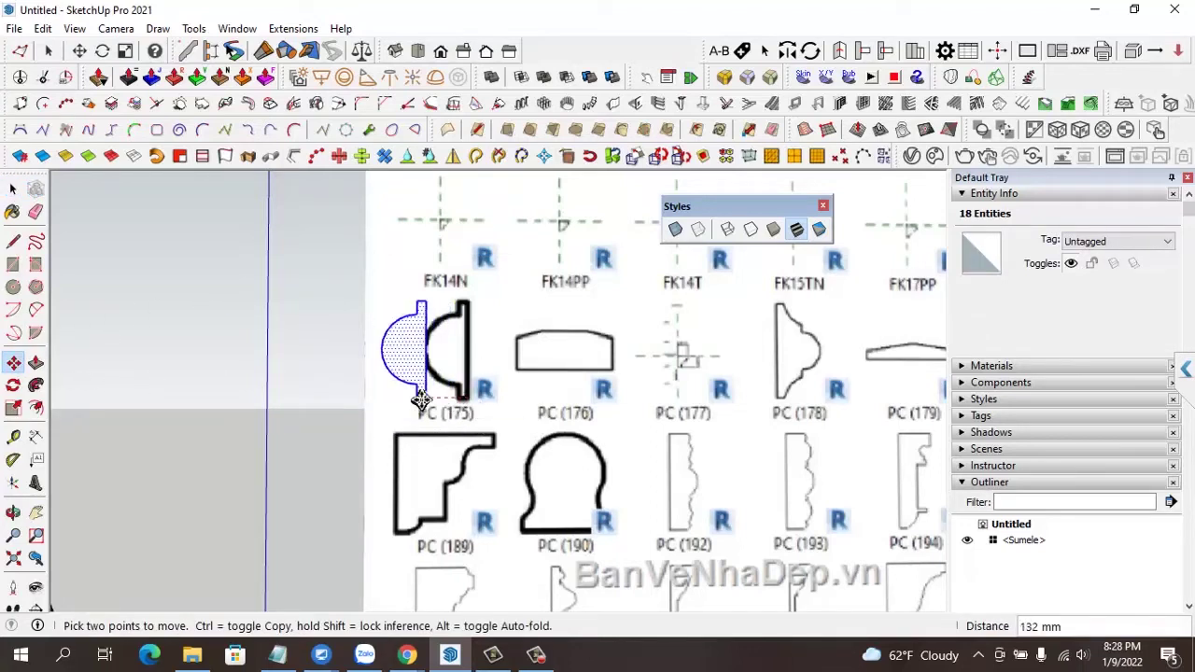
click(224, 387)
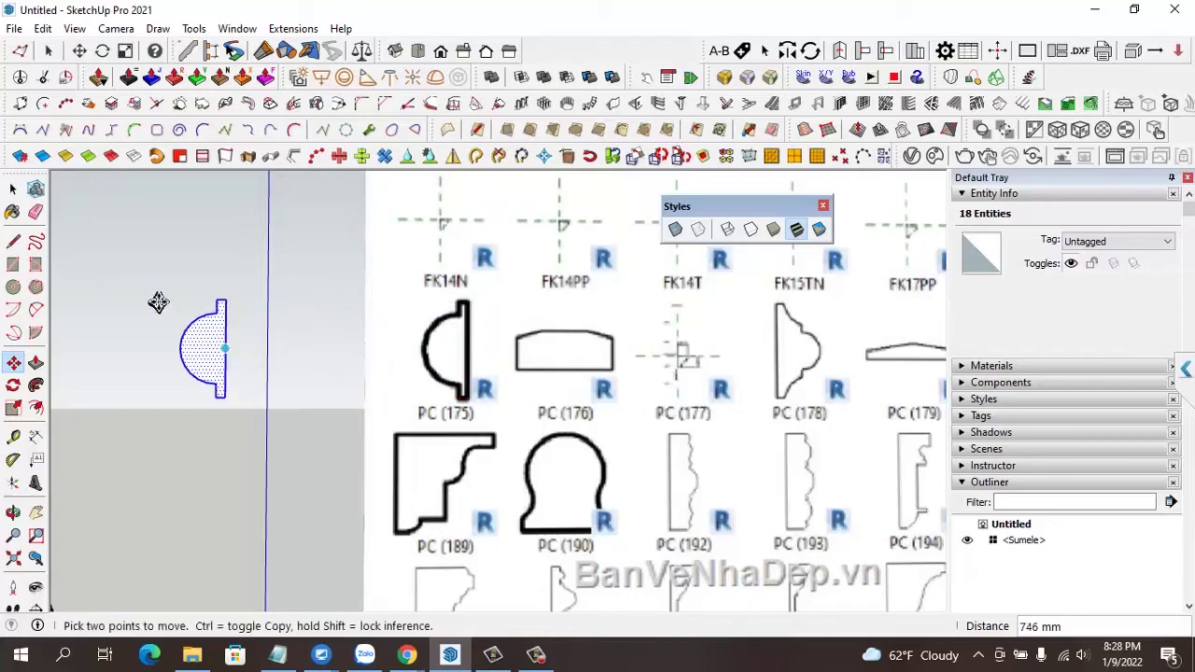
click(13, 189)
click(179, 280)
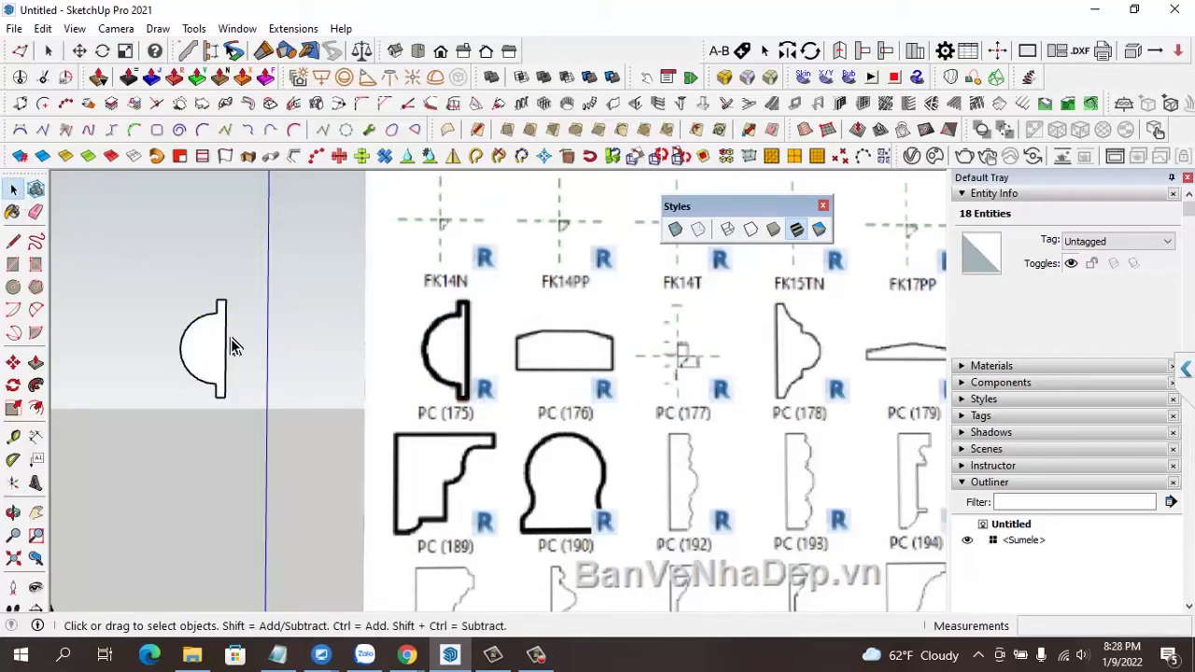
Zoom in on the PC (175) reference drawing on the chart
scroll(224, 338, up, 2)
scroll(211, 338, up, 2)
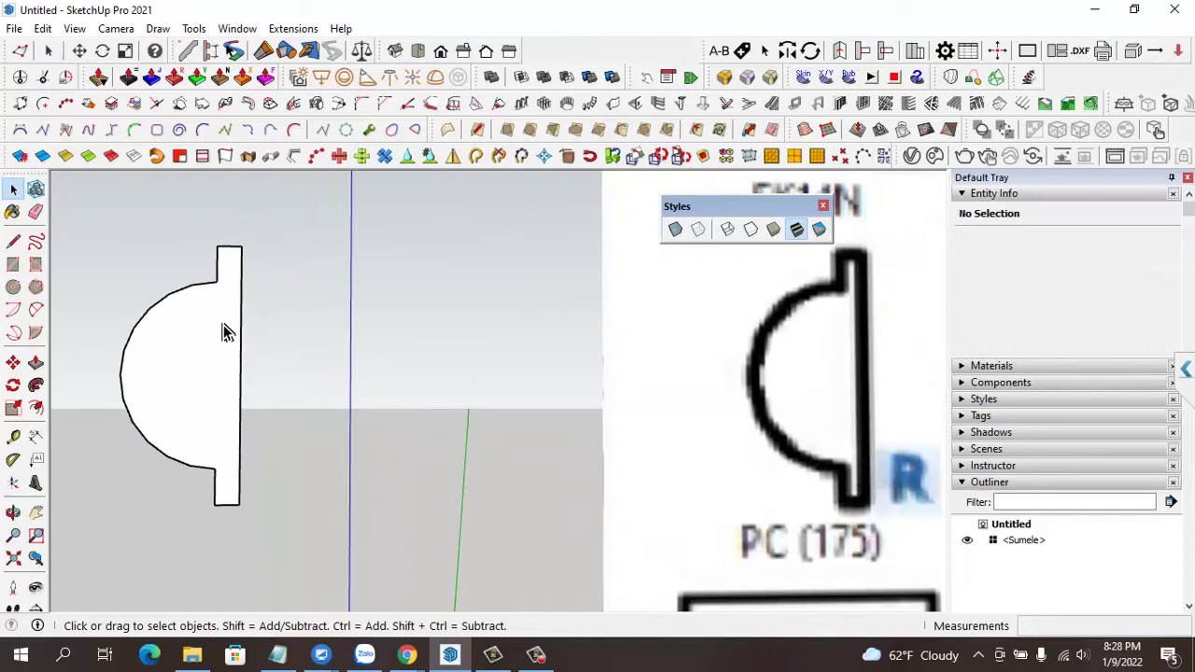
scroll(224, 329, down, 2)
scroll(223, 327, down, 2)
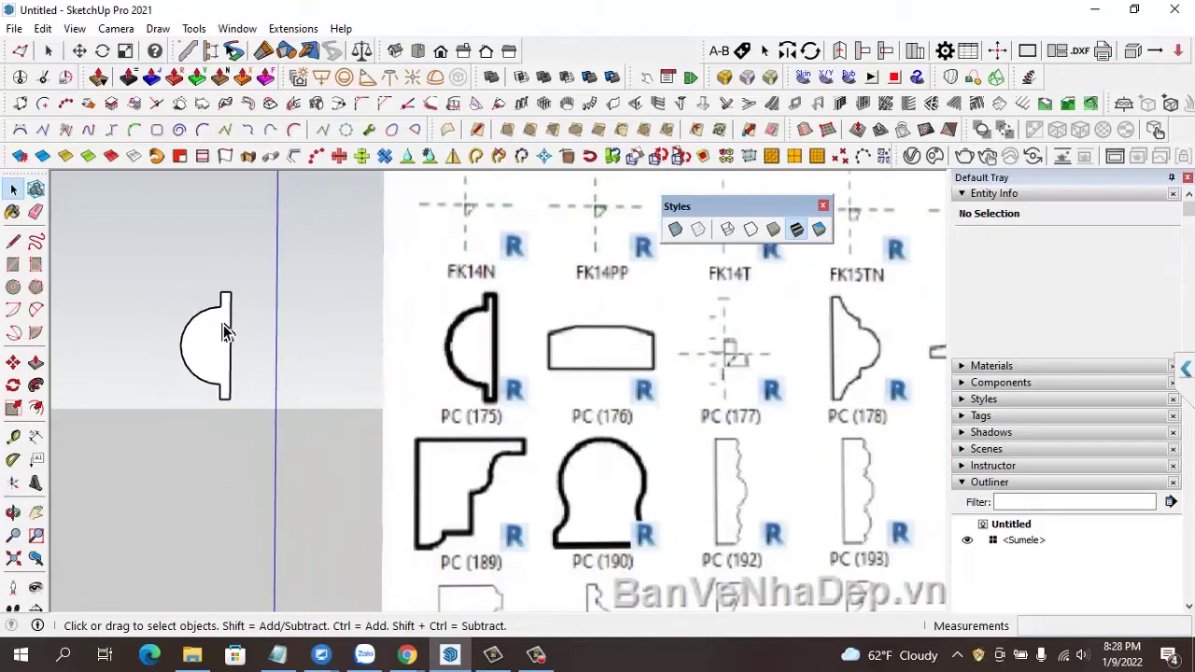
scroll(285, 340, down, 2)
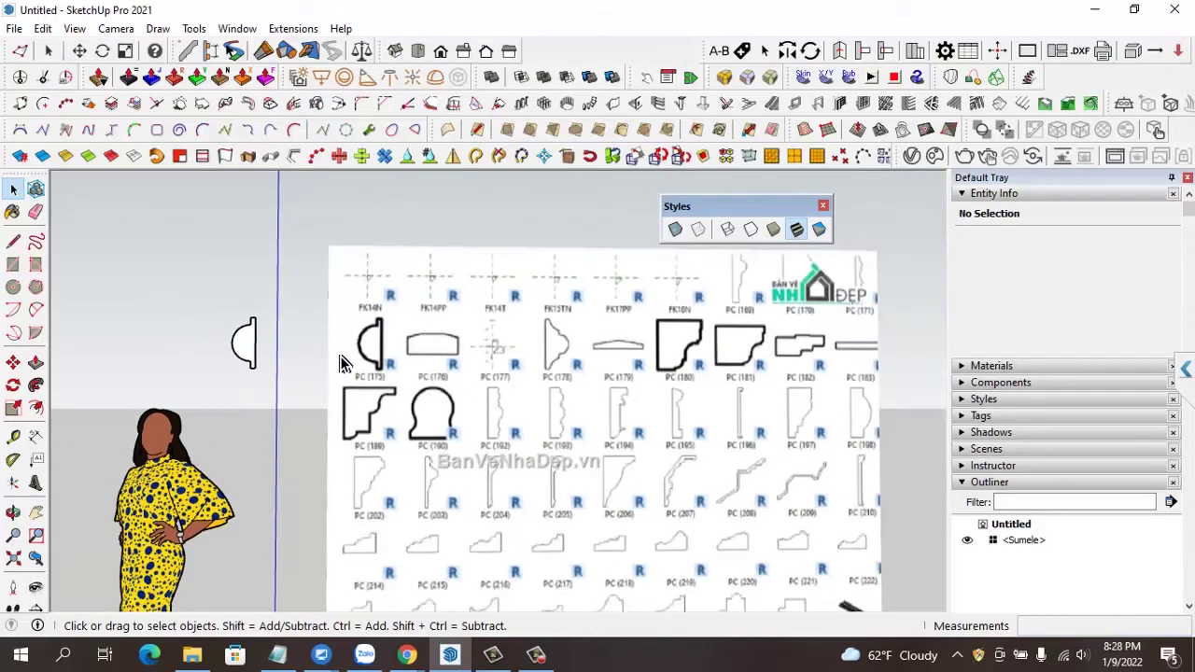
scroll(386, 353, up, 1)
scroll(462, 365, up, 1)
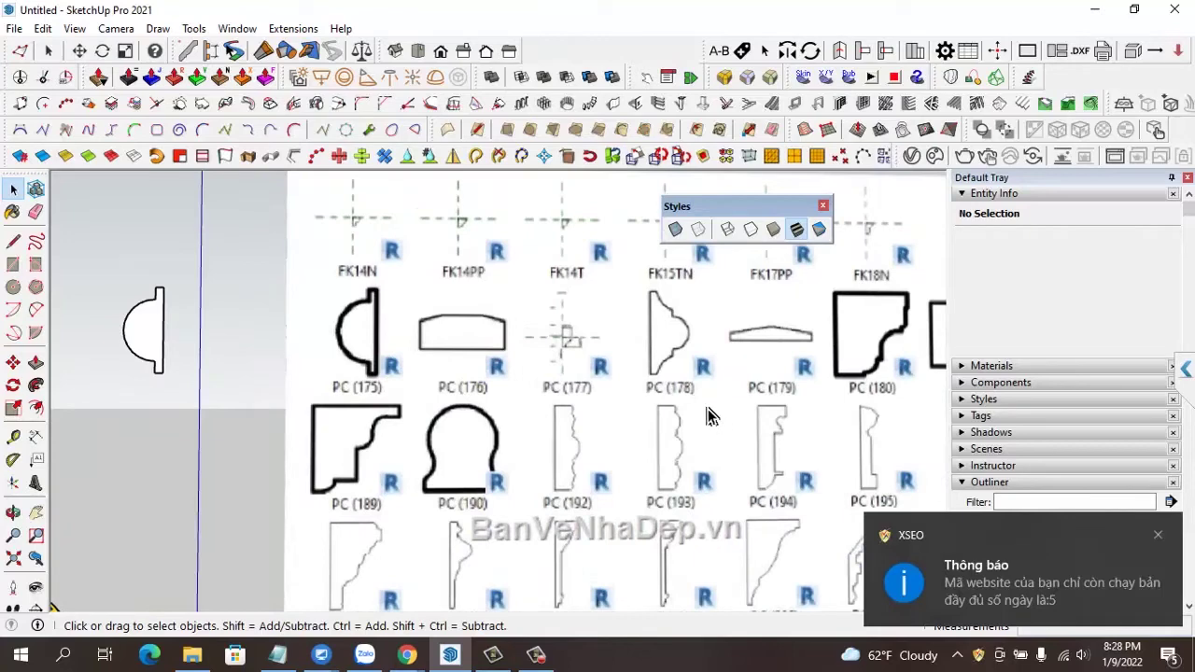
scroll(387, 343, up, 1)
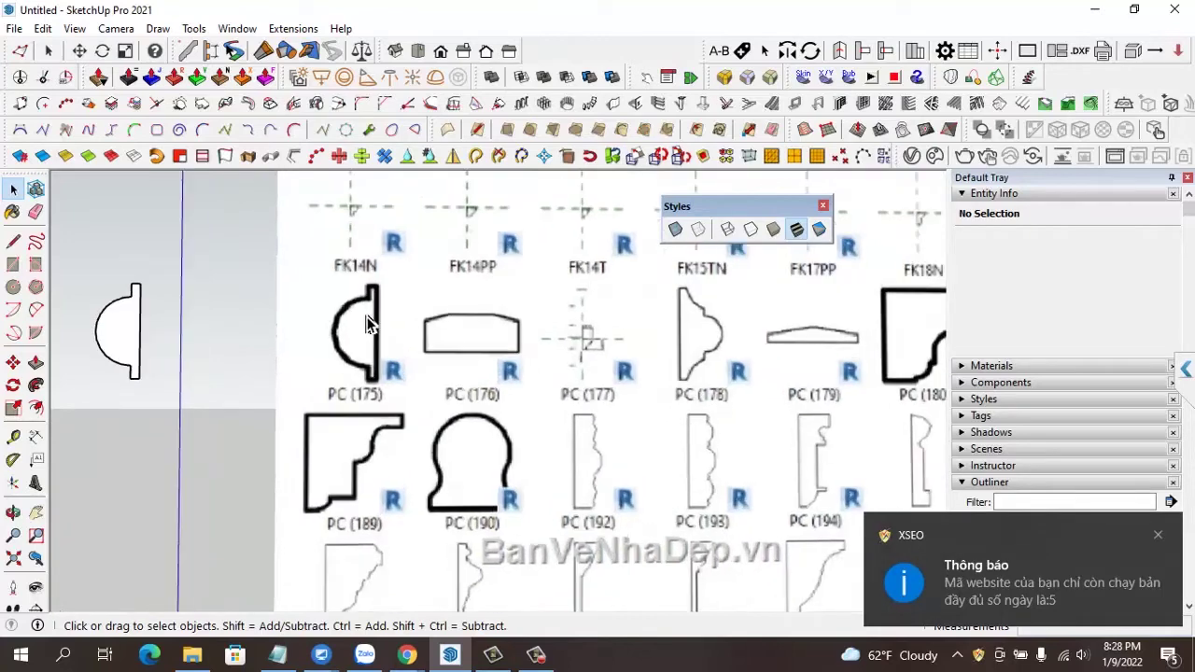
scroll(364, 318, up, 1)
scroll(365, 316, up, 1)
scroll(364, 320, up, 1)
scroll(364, 318, up, 1)
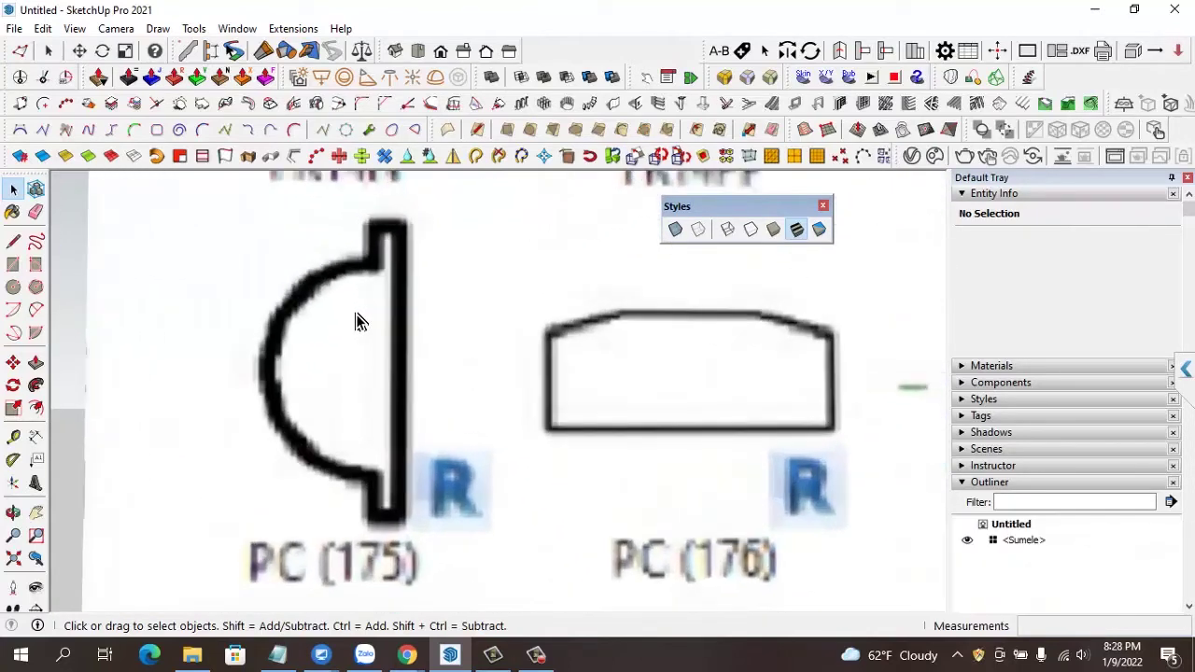
scroll(338, 254, up, 1)
scroll(334, 248, up, 1)
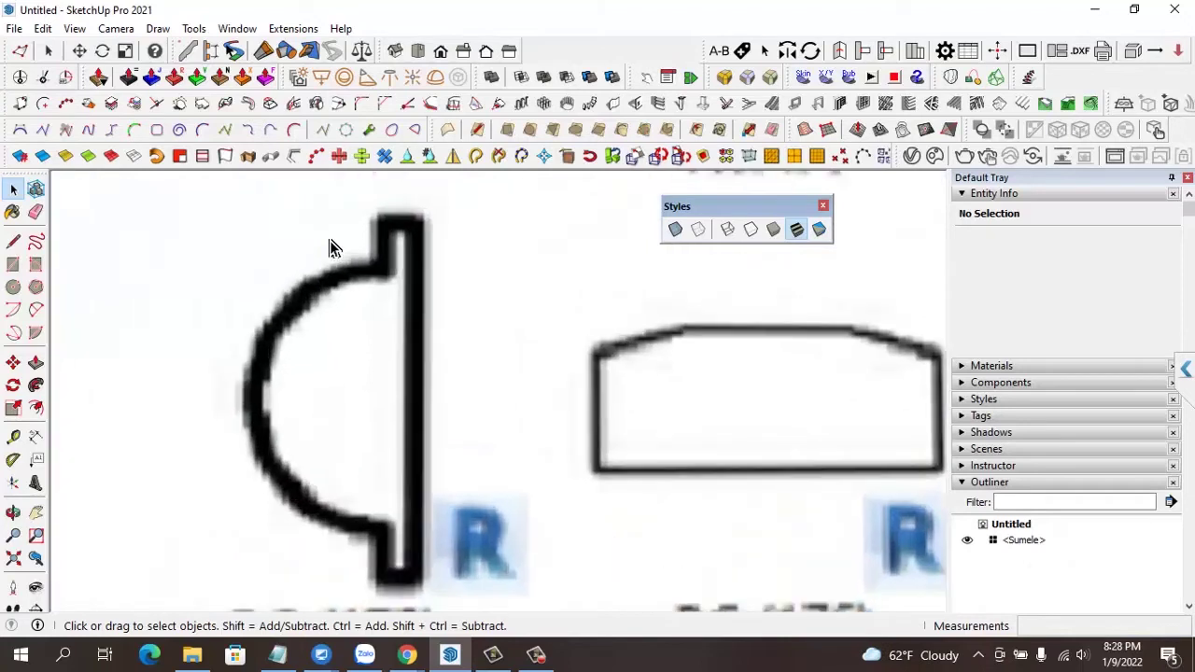
Draw a 163 mm by 304 mm rectangle over the PC (175) reference and enable X-Ray
click(13, 264)
click(417, 220)
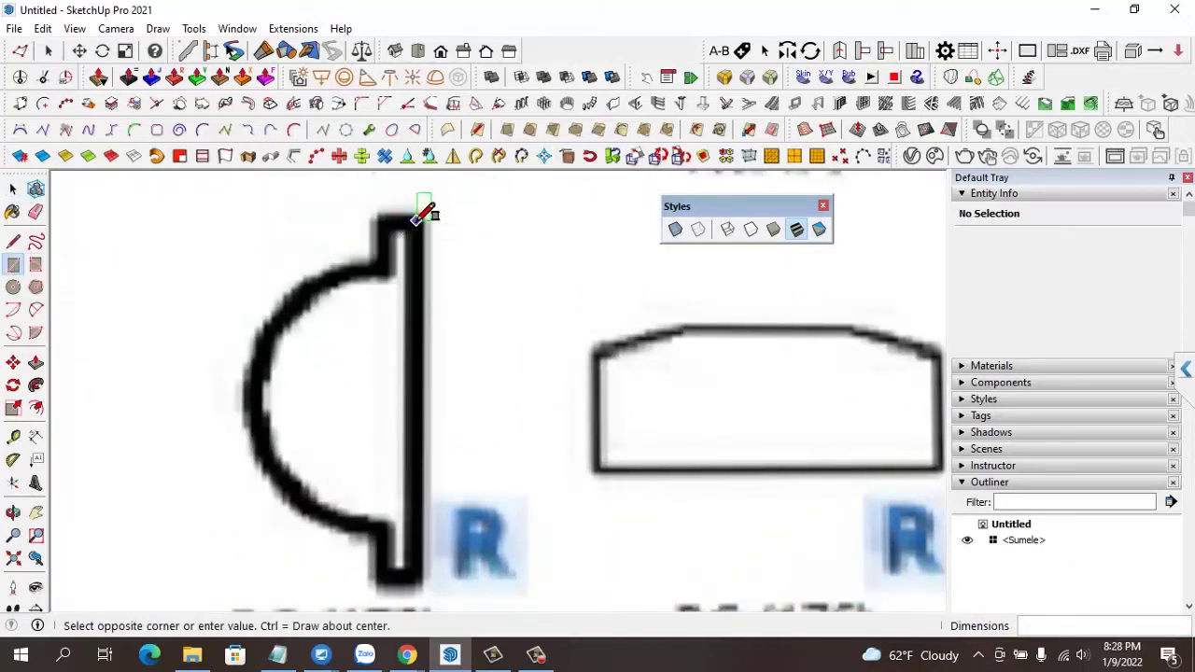
click(221, 579)
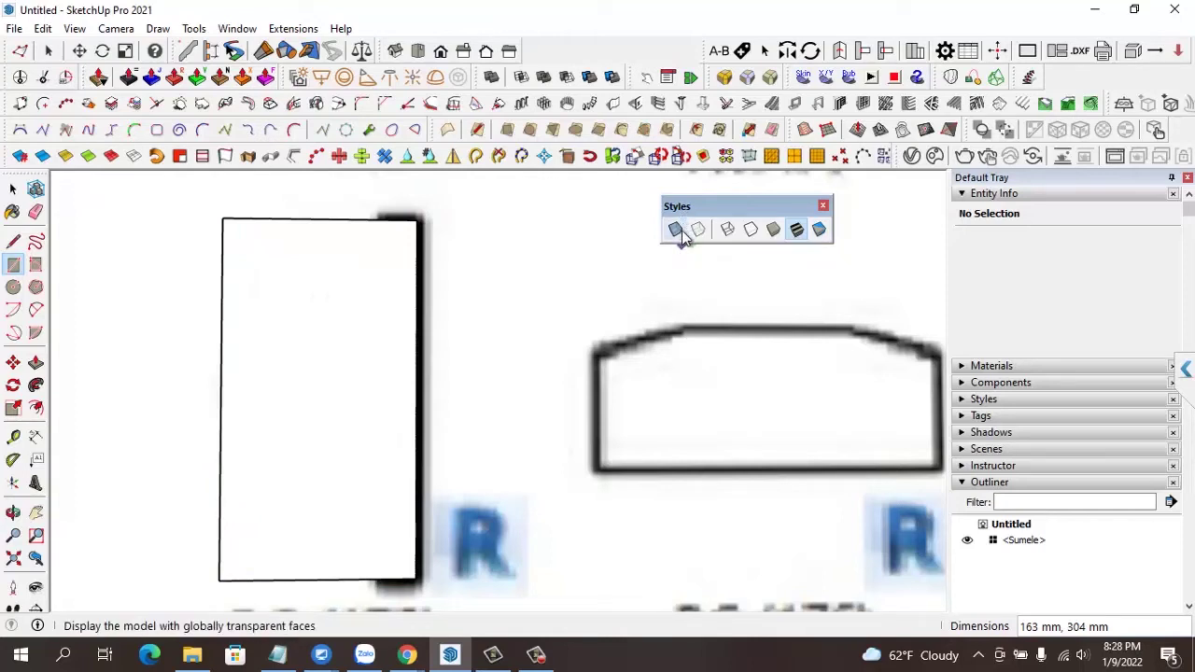
click(675, 231)
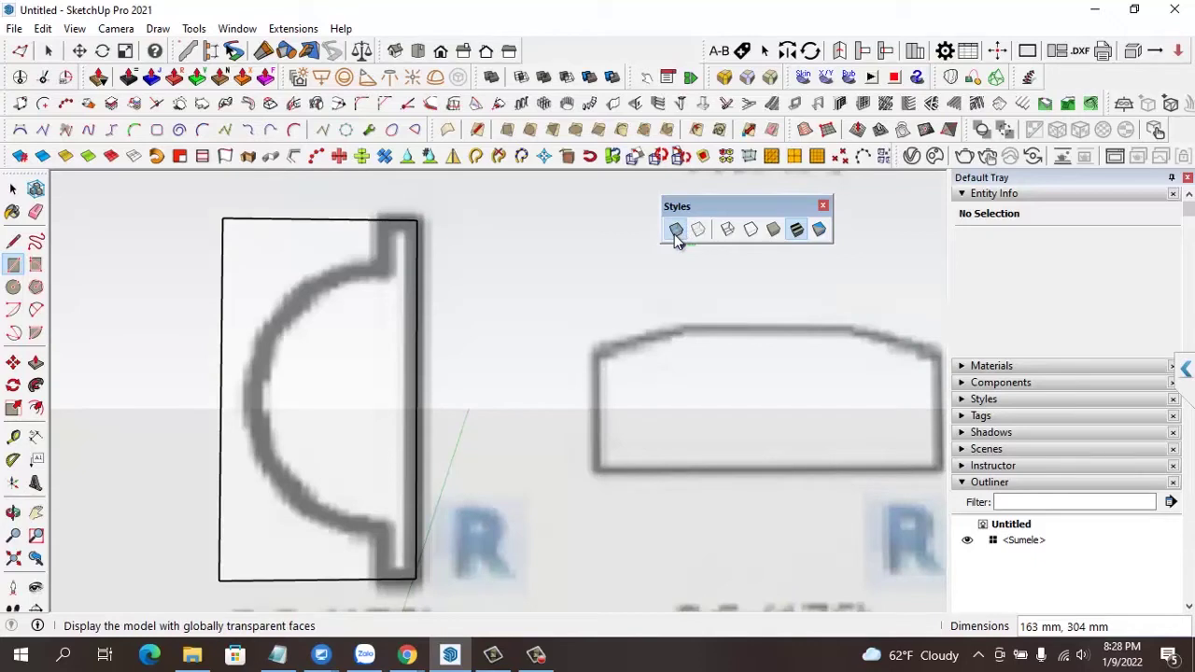
click(13, 241)
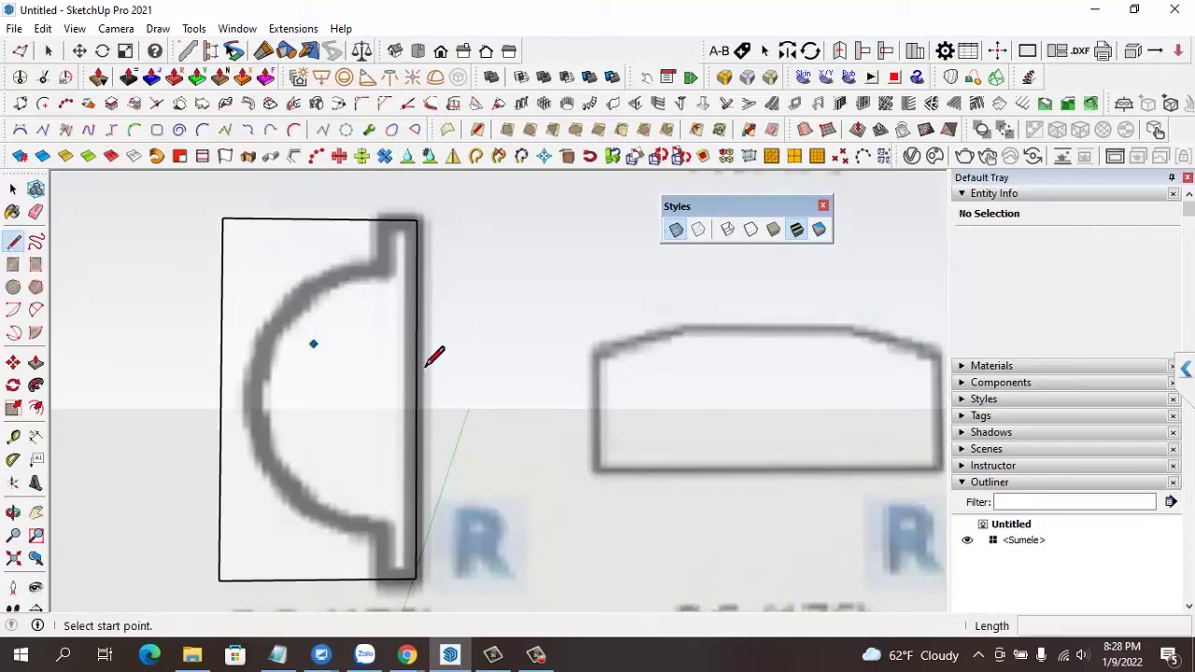
Draw a line down the back strip's inner edge to the rectangle's bottom edge
scroll(378, 277, up, 2)
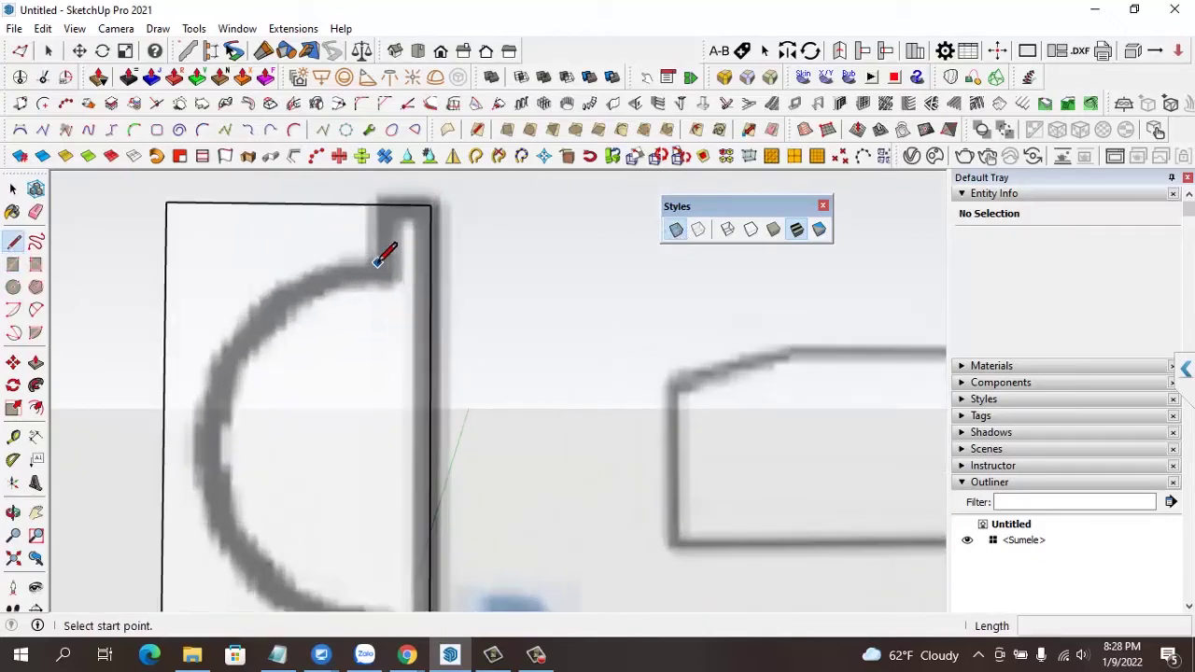
click(387, 205)
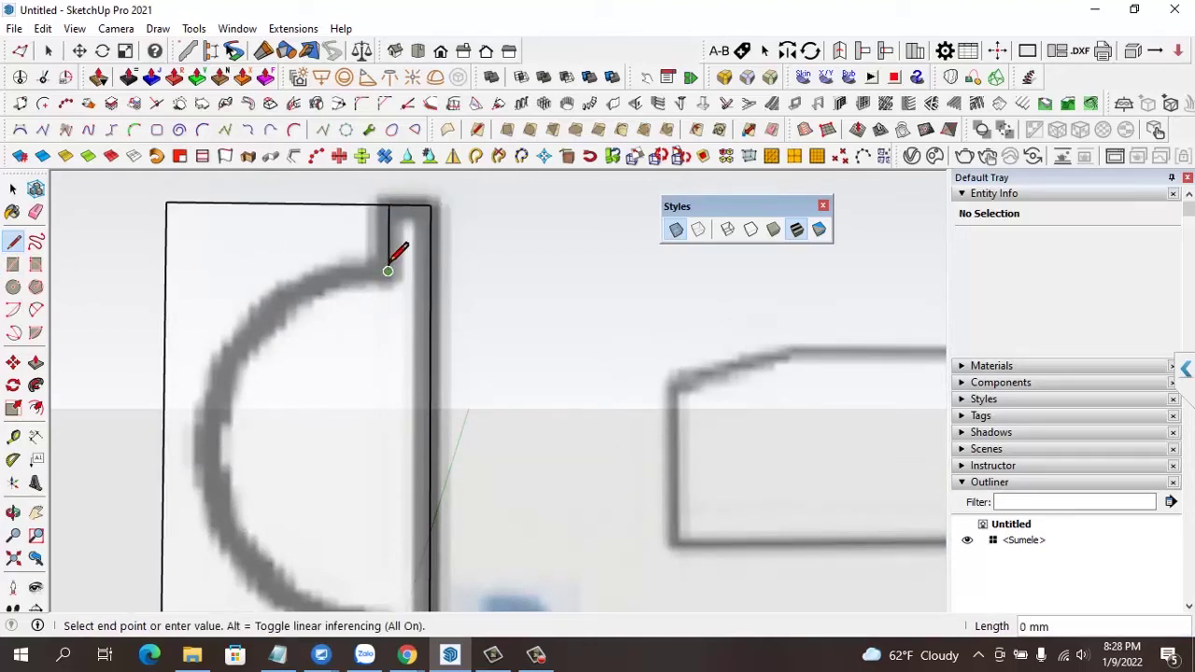
scroll(388, 271, down, 2)
scroll(400, 224, down, 1)
scroll(411, 397, up, 2)
scroll(383, 425, up, 1)
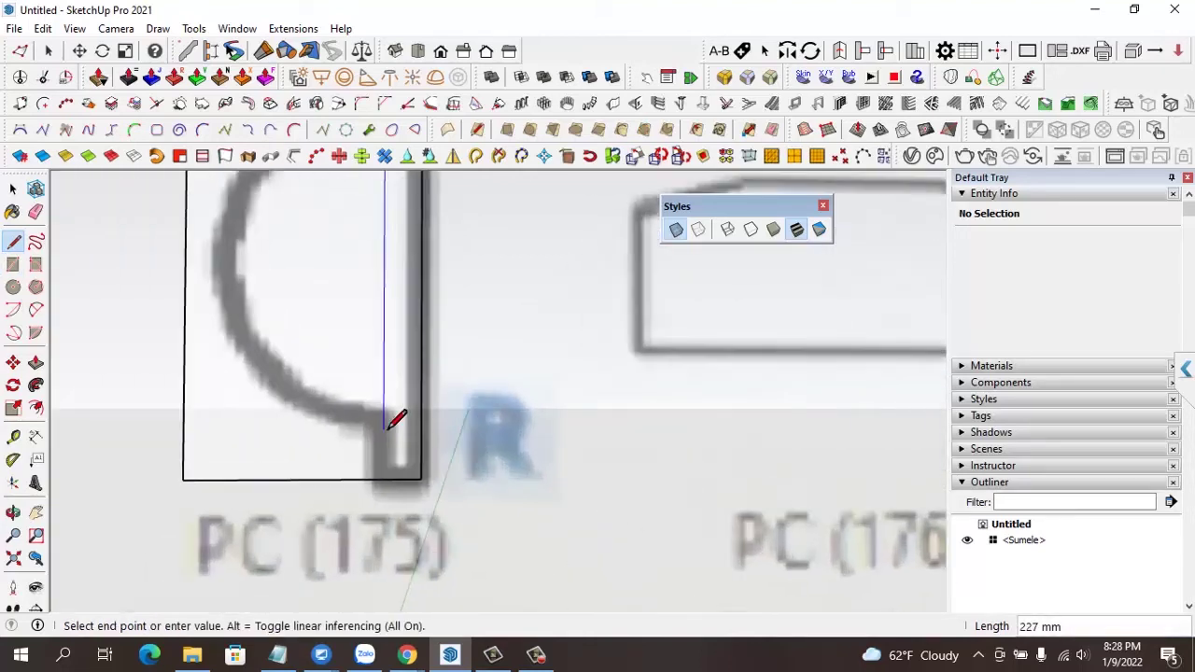
click(383, 421)
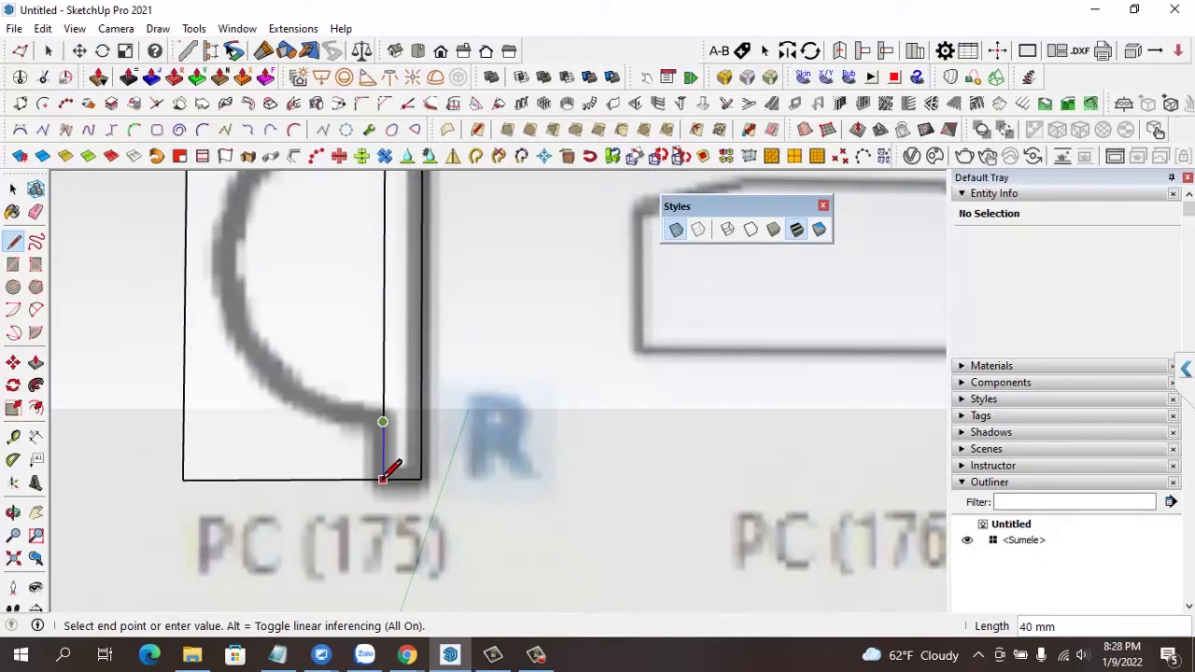
click(383, 479)
Draw a 2-point arc over the curved front with a 111 mm bulge
scroll(346, 492, down, 2)
scroll(346, 492, down, 1)
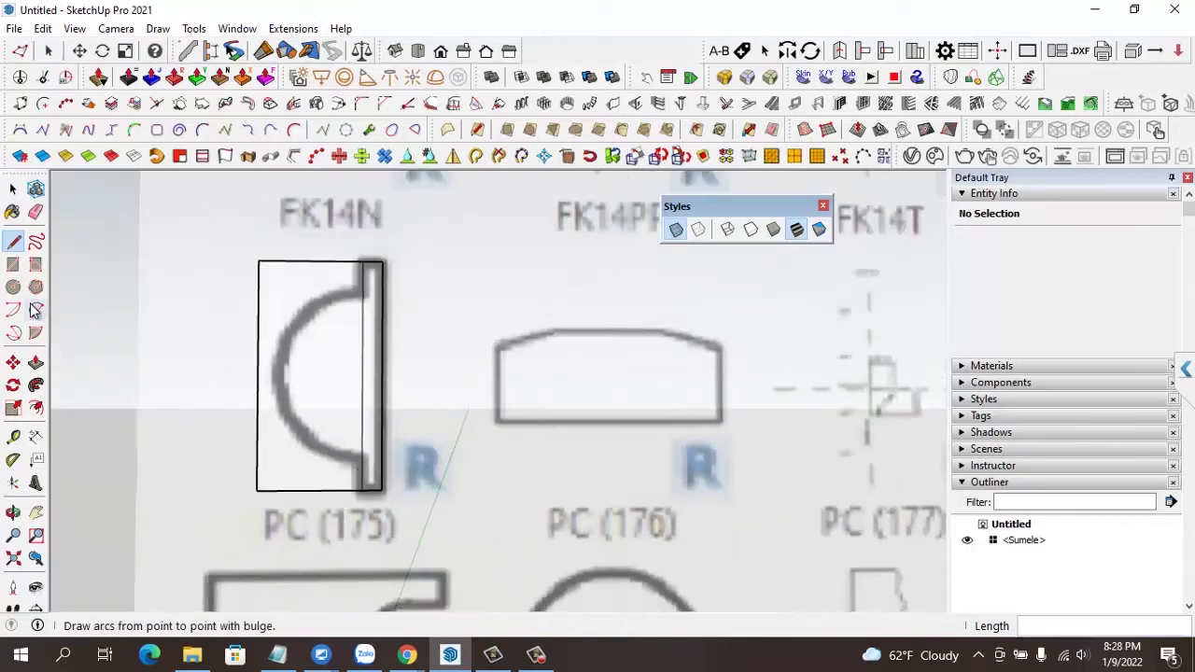
click(362, 293)
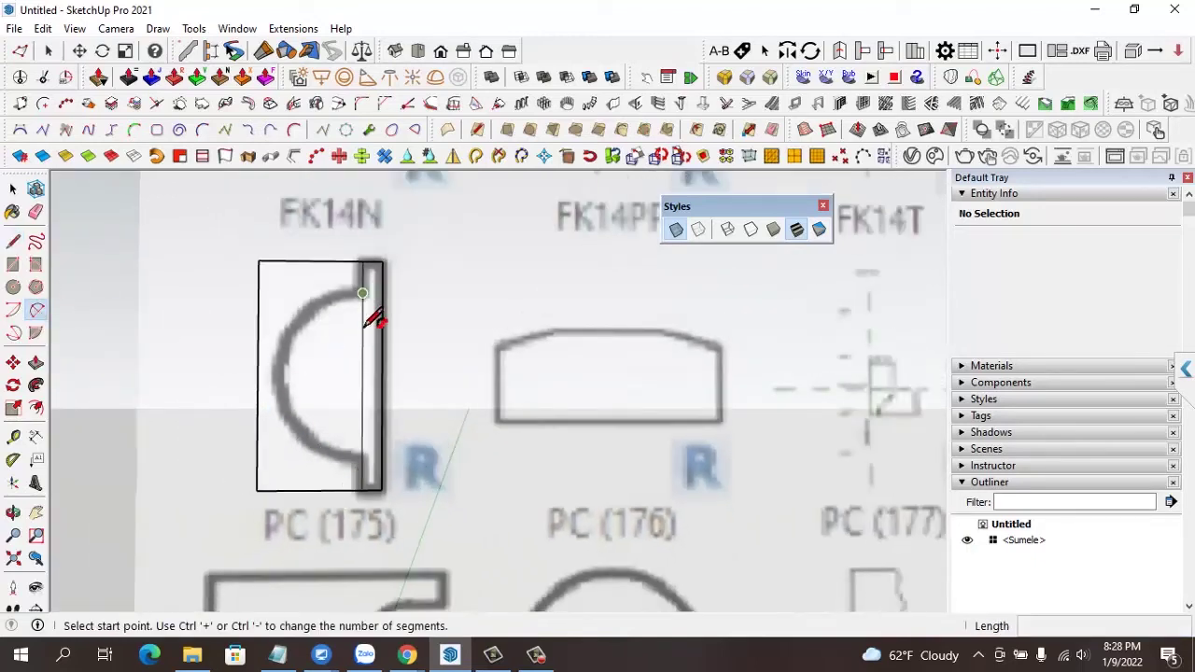
click(362, 458)
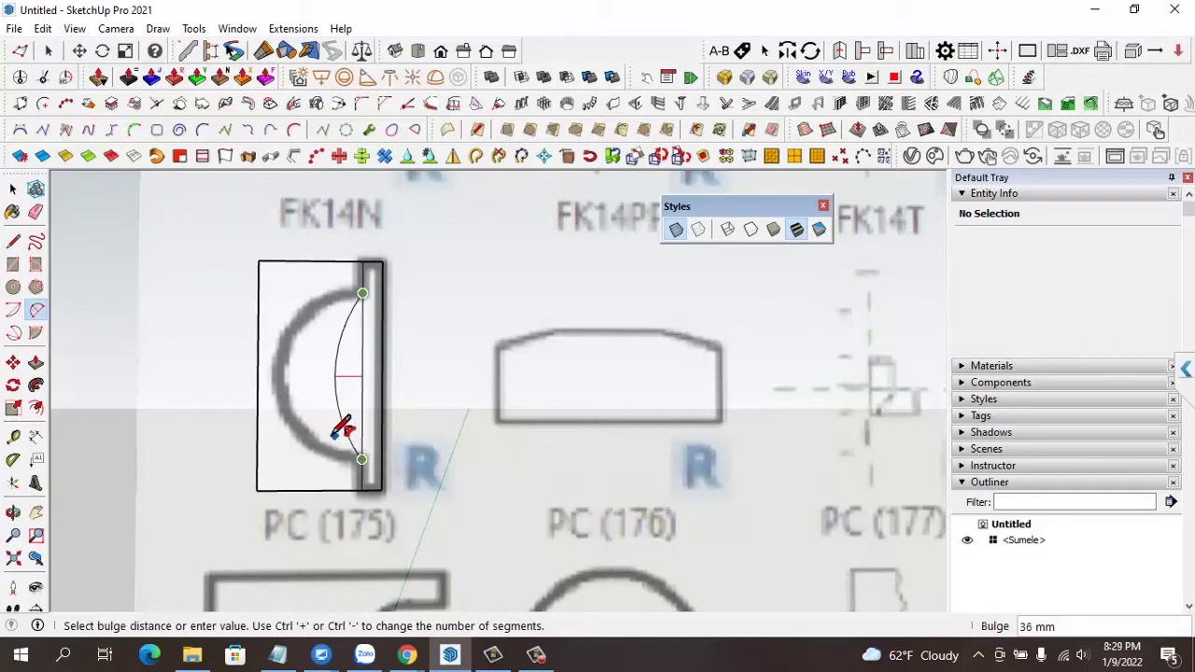
click(280, 413)
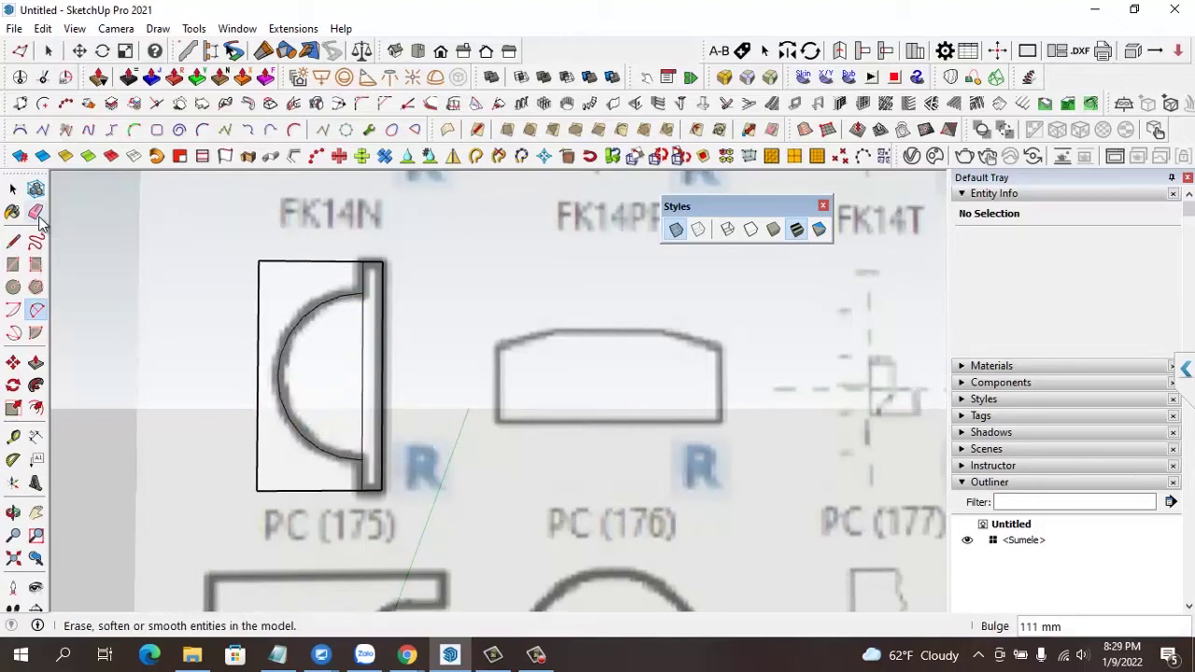
Erase the leftover left, top, inner and bottom helper rectangle edges
click(38, 215)
drag(260, 269, 259, 285)
drag(371, 349, 344, 435)
drag(313, 483, 308, 492)
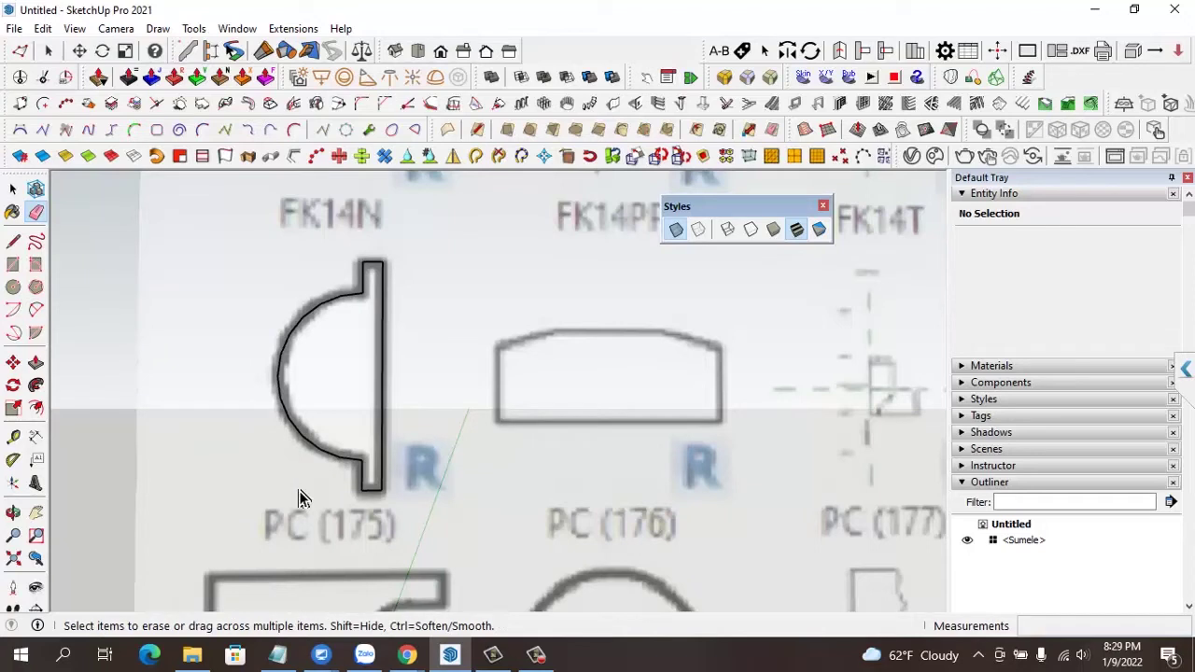
key(space)
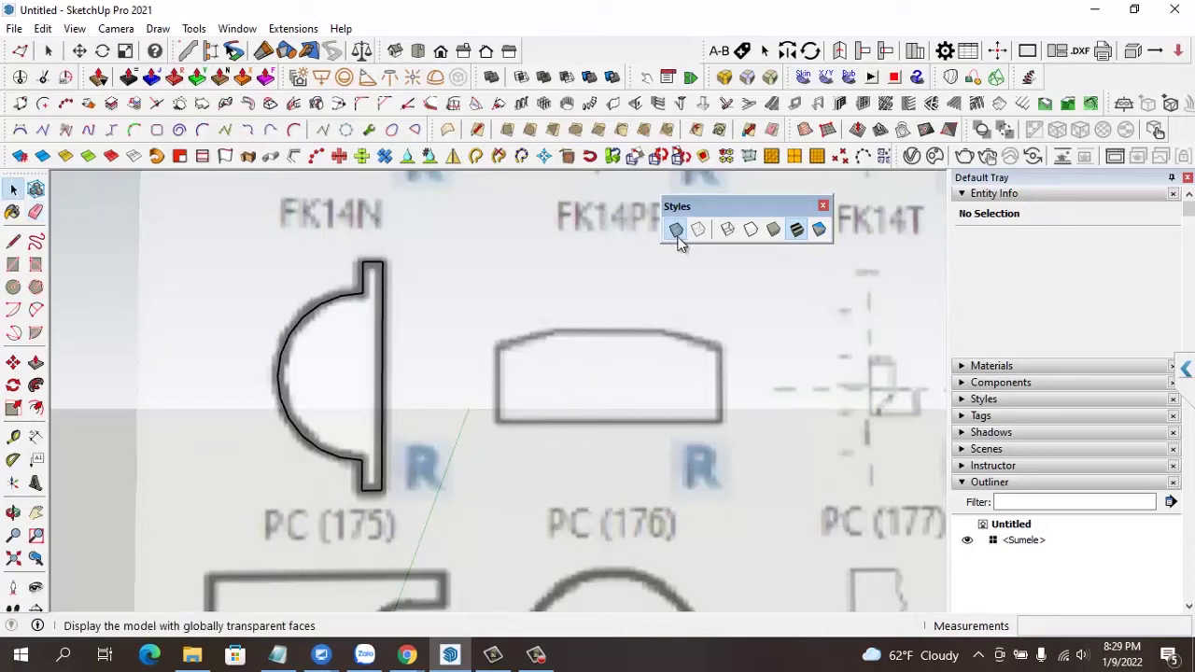
Turn X-Ray off and window-select the newly traced PC (175) profile
click(678, 235)
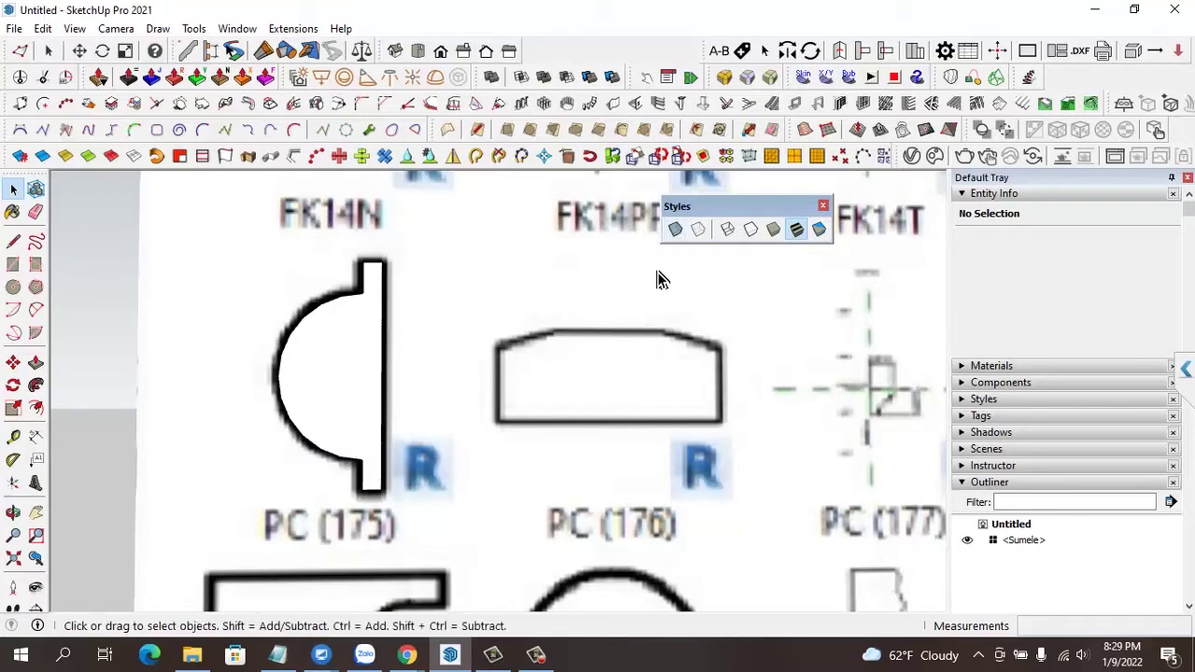
scroll(452, 338, down, 3)
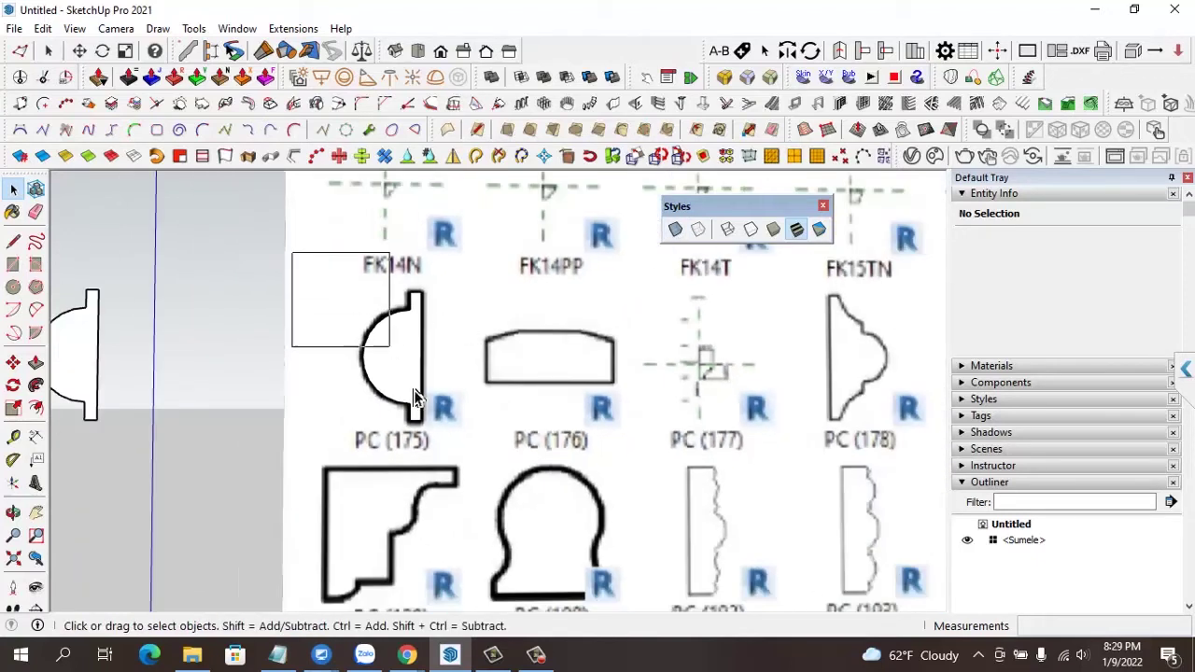
drag(395, 369, 479, 457)
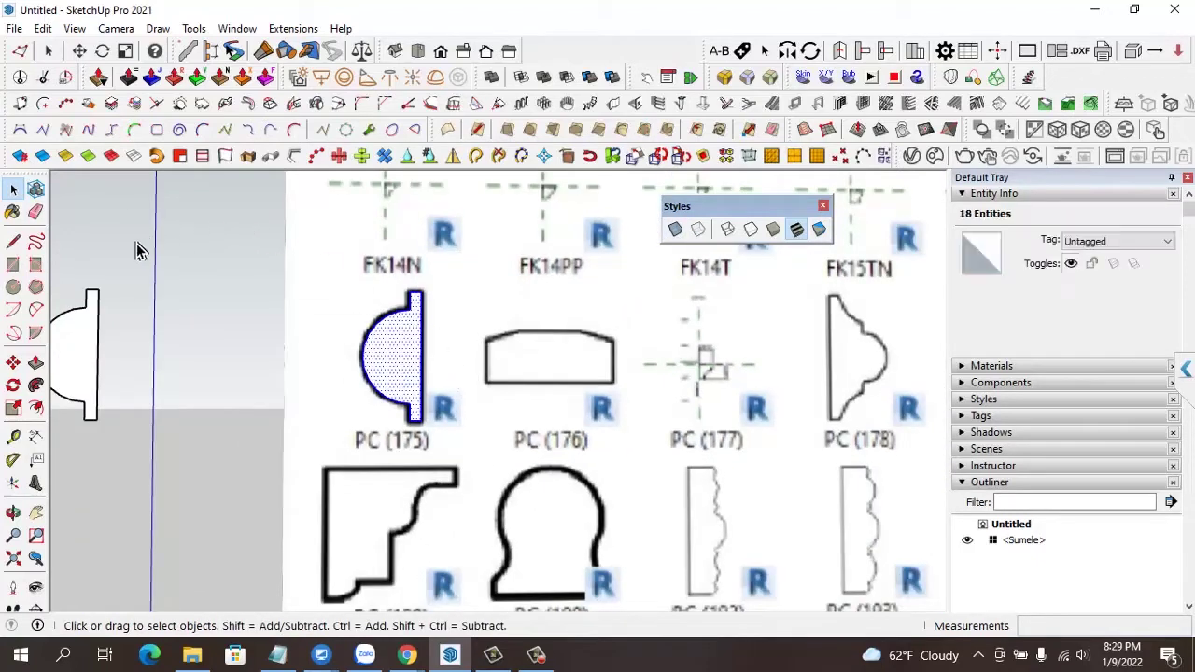
Move the profile 409 mm left beside the first copy, deselect it, and minimize SketchUp
click(13, 362)
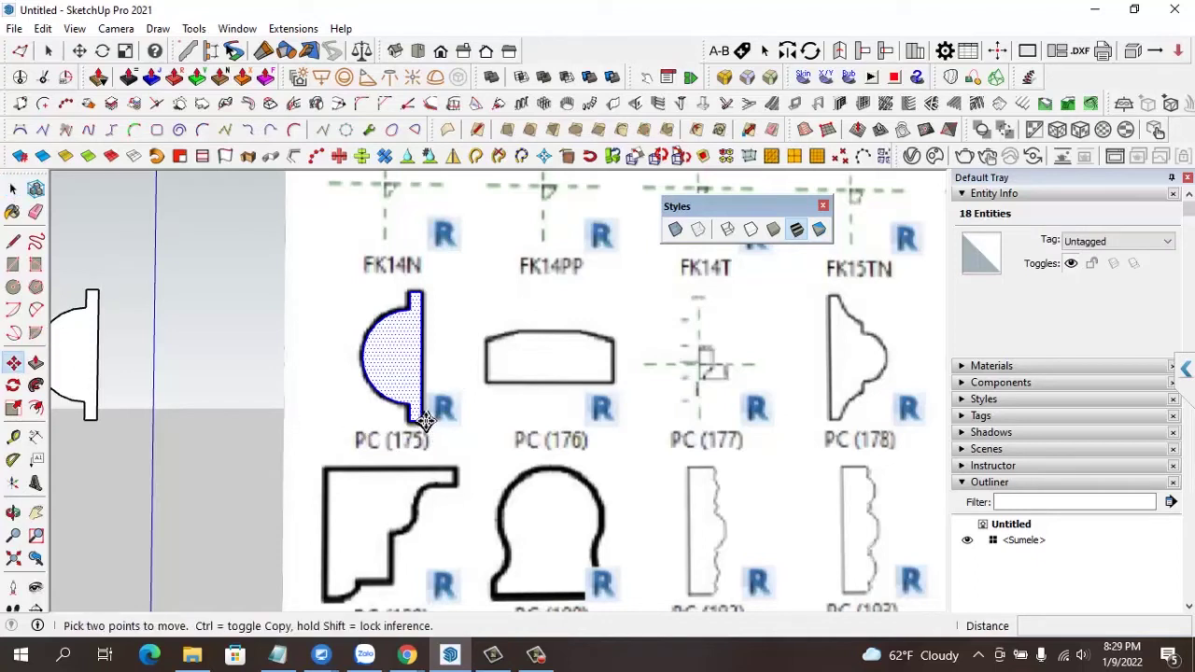
click(424, 422)
click(242, 420)
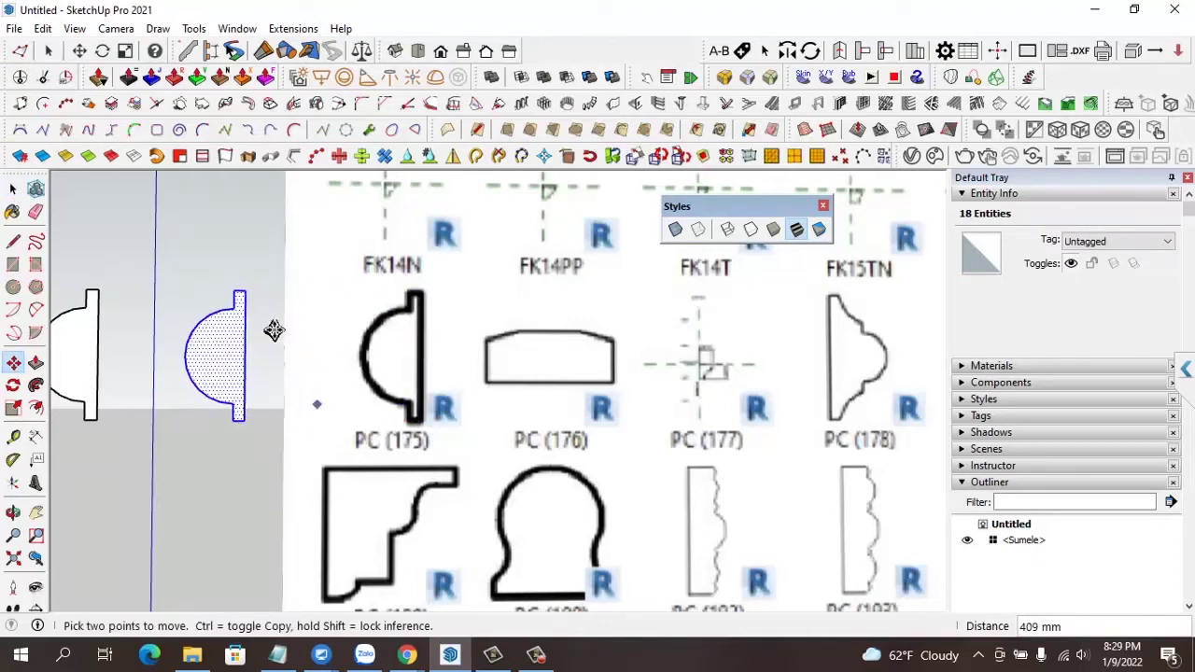
click(13, 189)
click(238, 259)
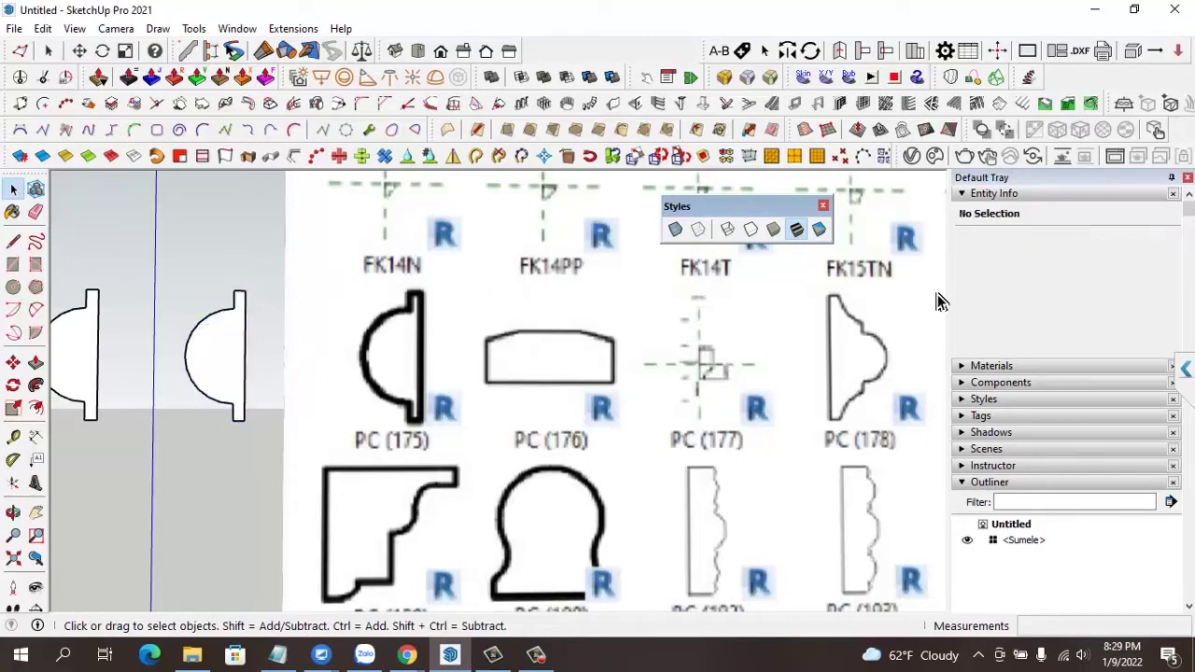
click(1096, 11)
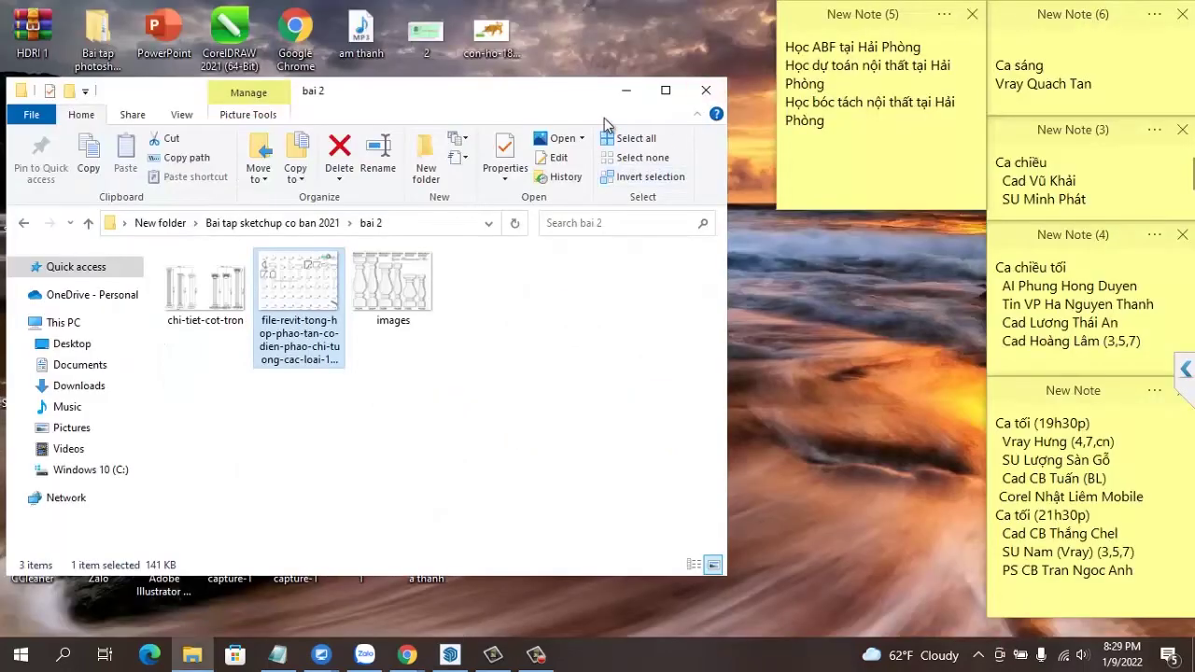
Minimize the bai 2 folder, bring up Google Meet then UltraViewer, and shrink the remote Meet window
click(624, 93)
mouse_move(407, 655)
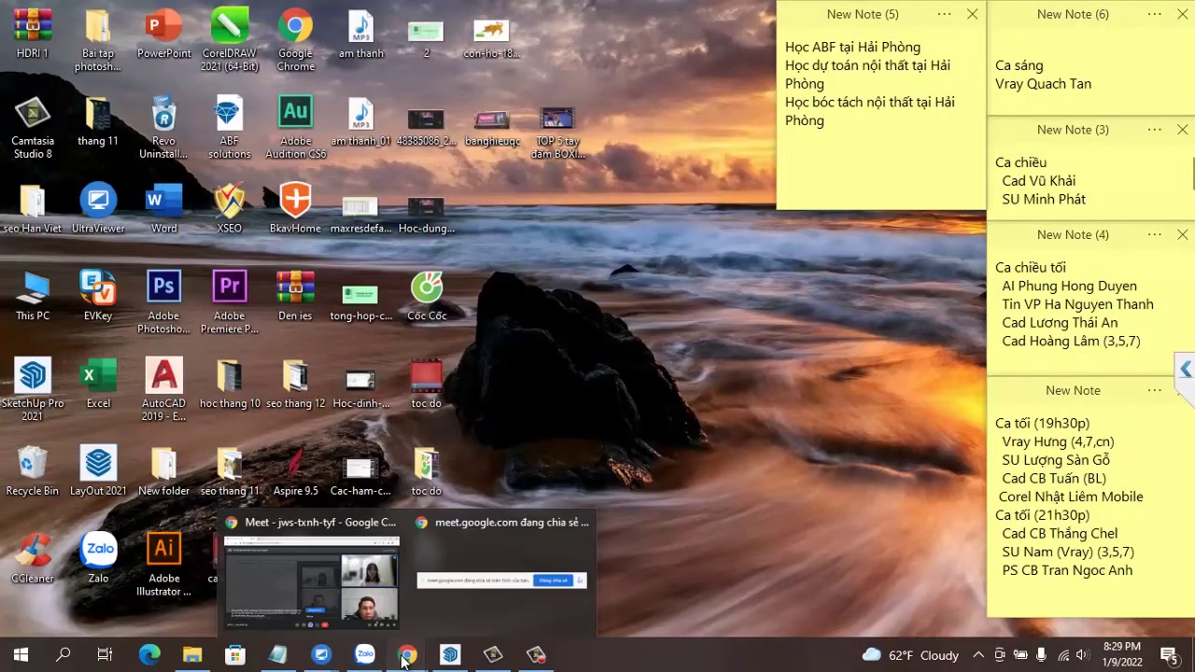
click(356, 605)
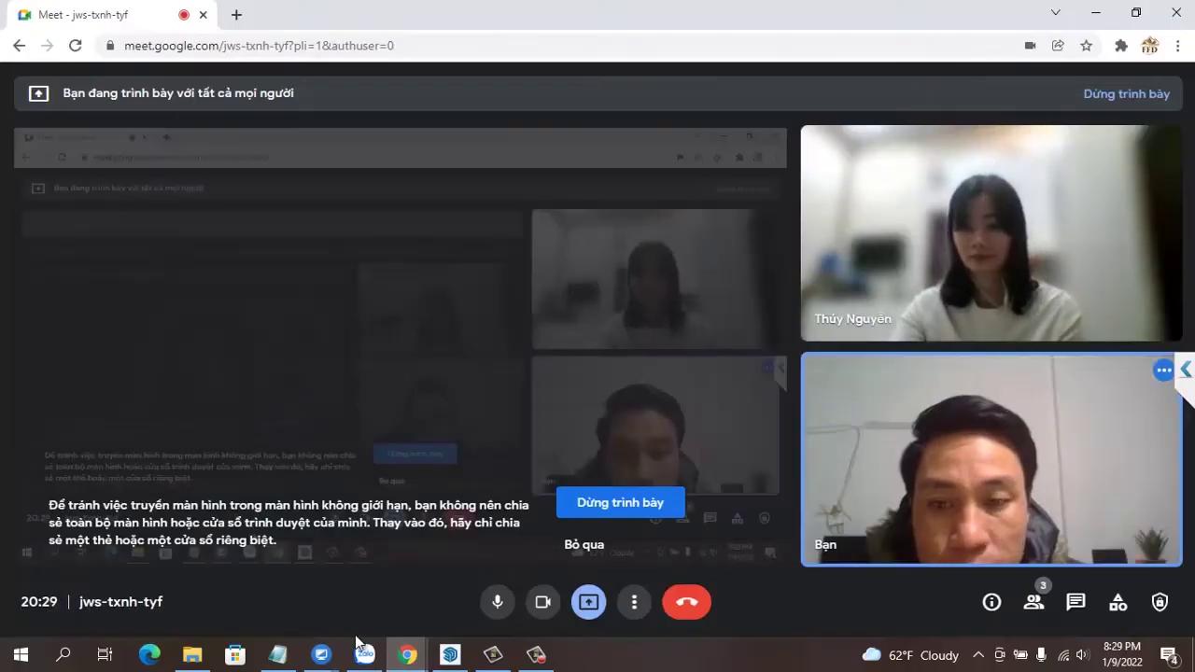
mouse_move(321, 654)
click(378, 584)
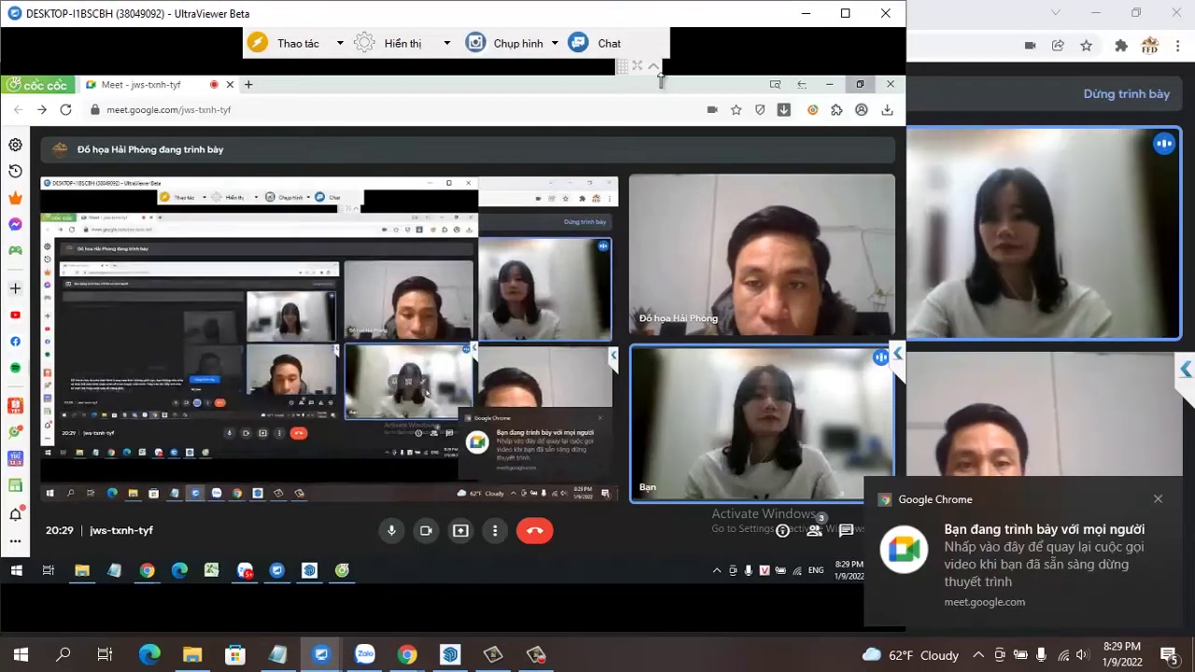
double_click(656, 83)
click(655, 65)
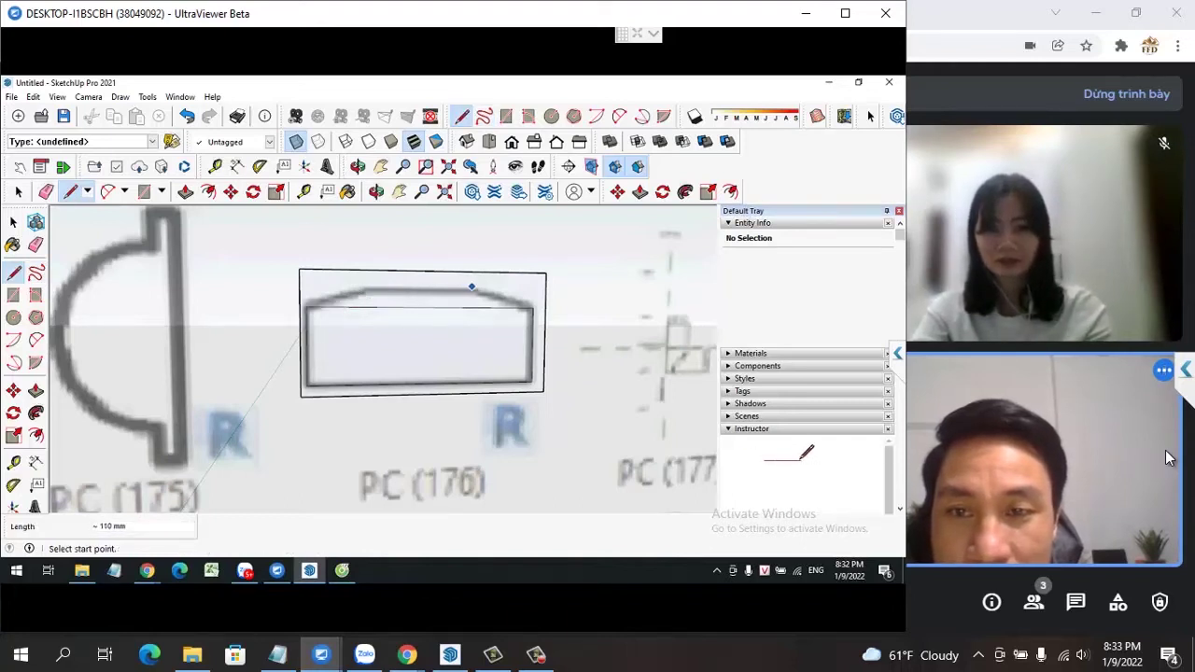
Trace the PC (176) top as a flat edge with a sloped left end using Line (L)
click(475, 288)
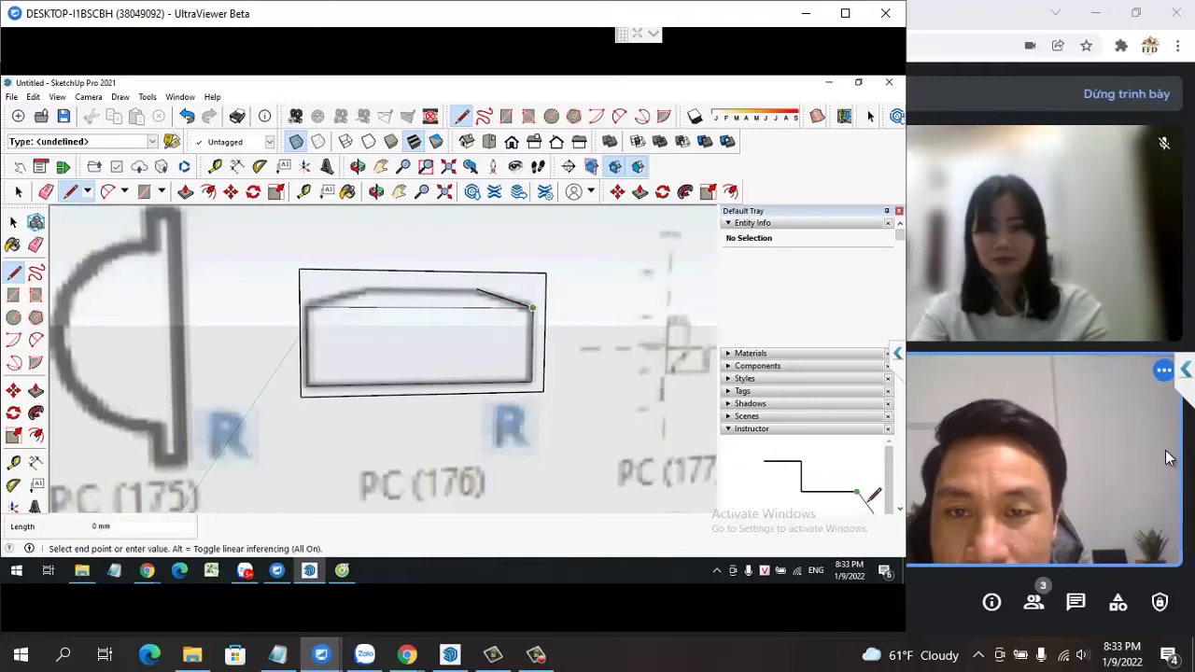
key(space)
key(l)
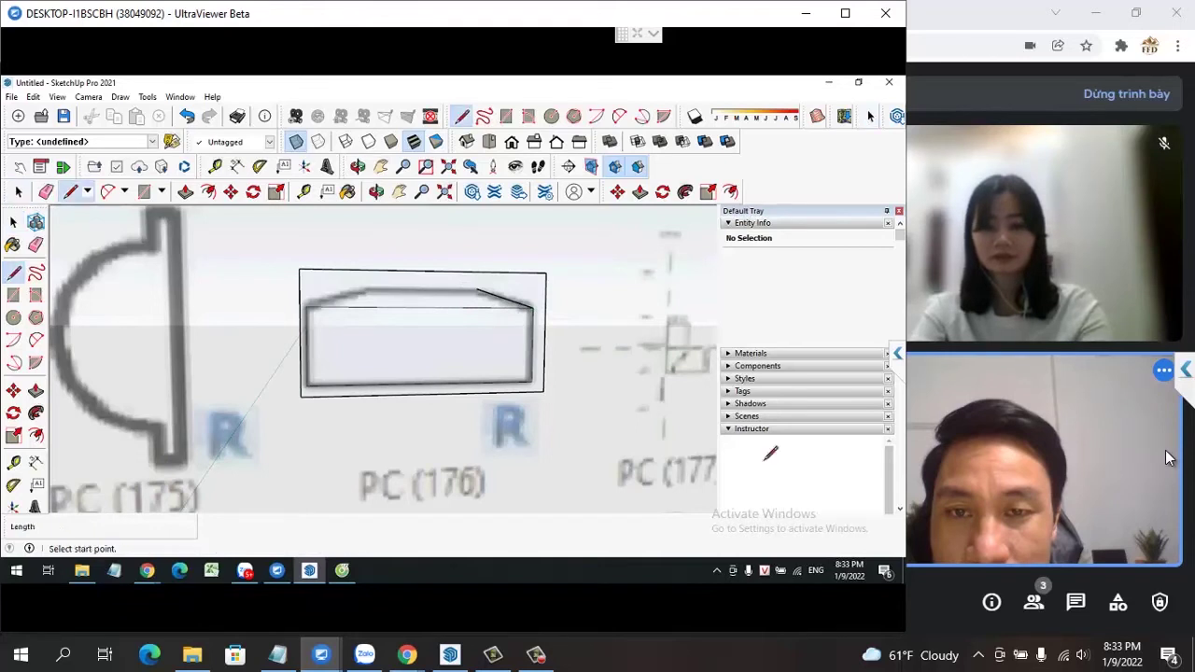
click(476, 289)
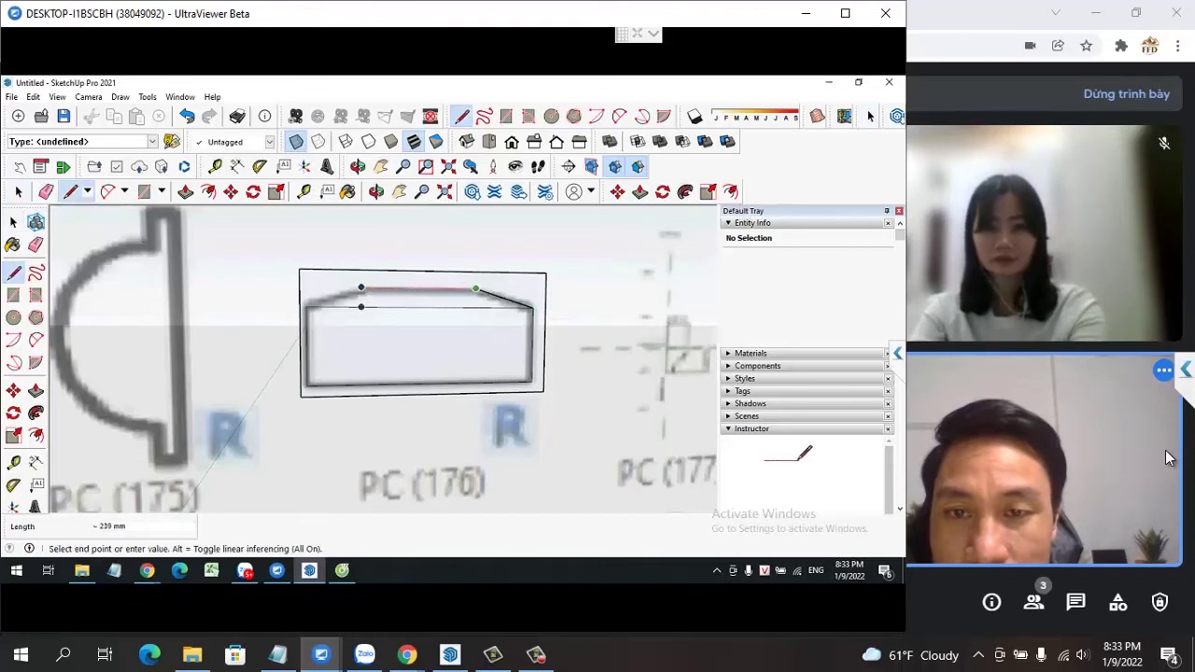
click(361, 288)
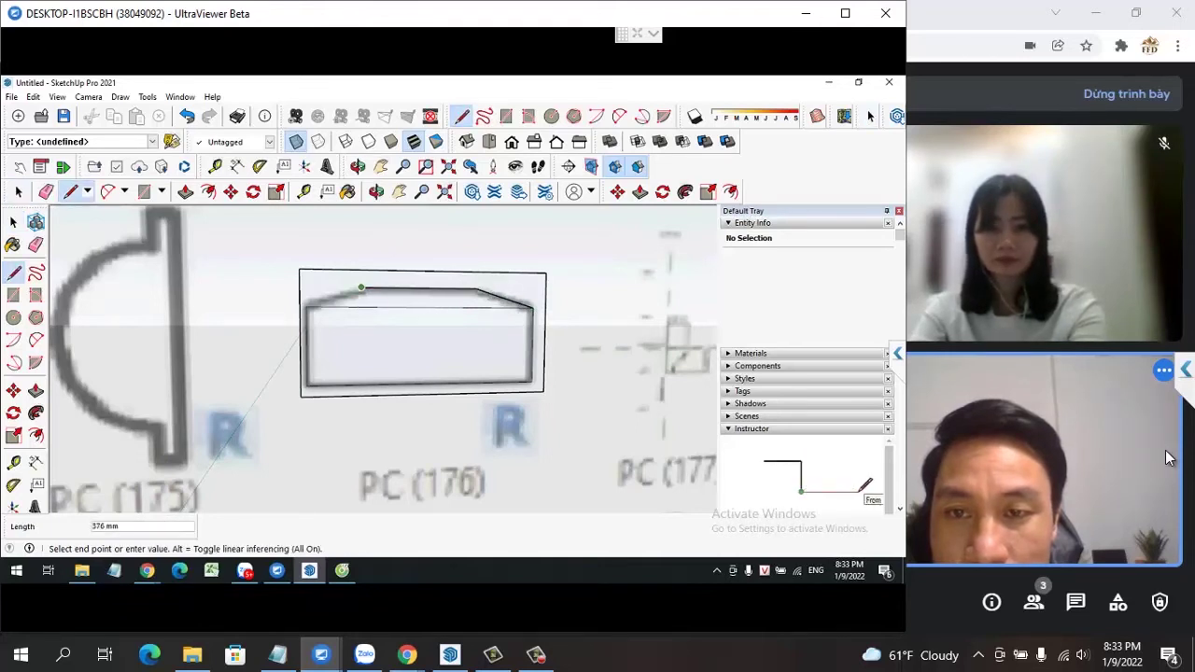
click(305, 306)
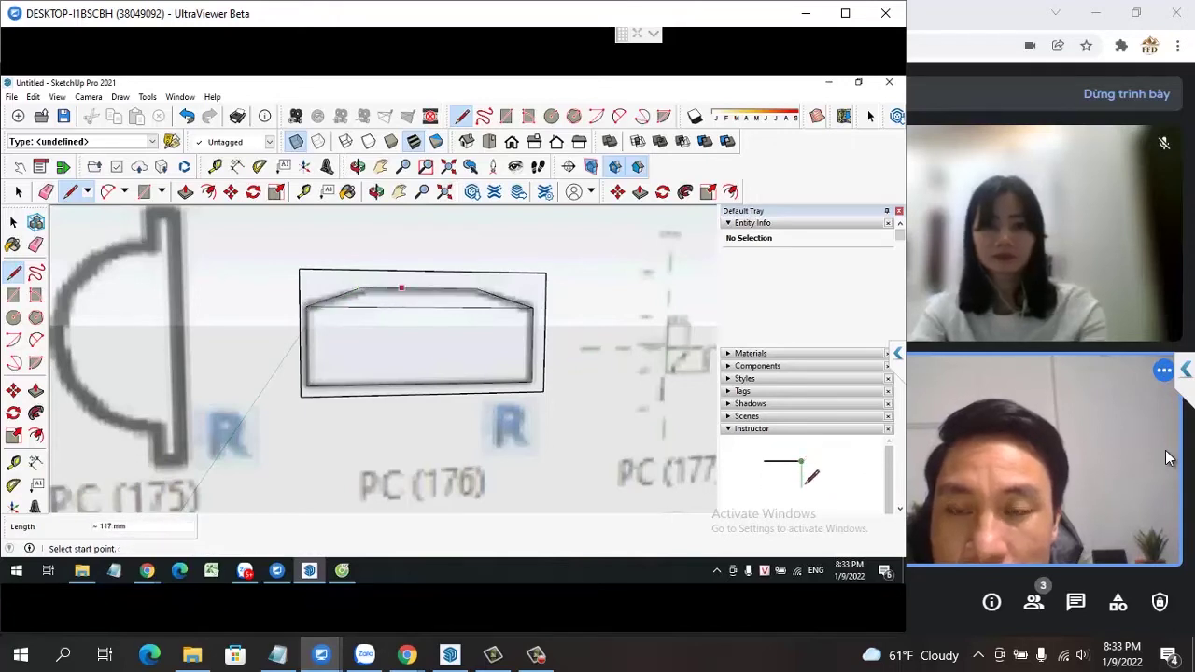
key(space)
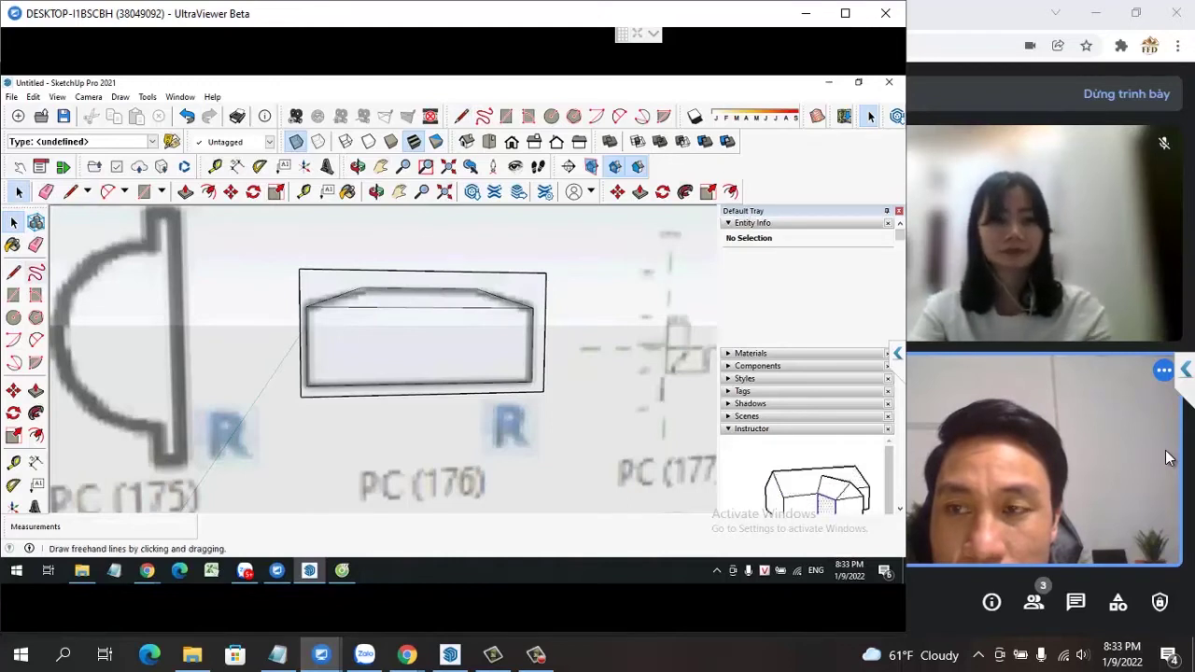
key(e)
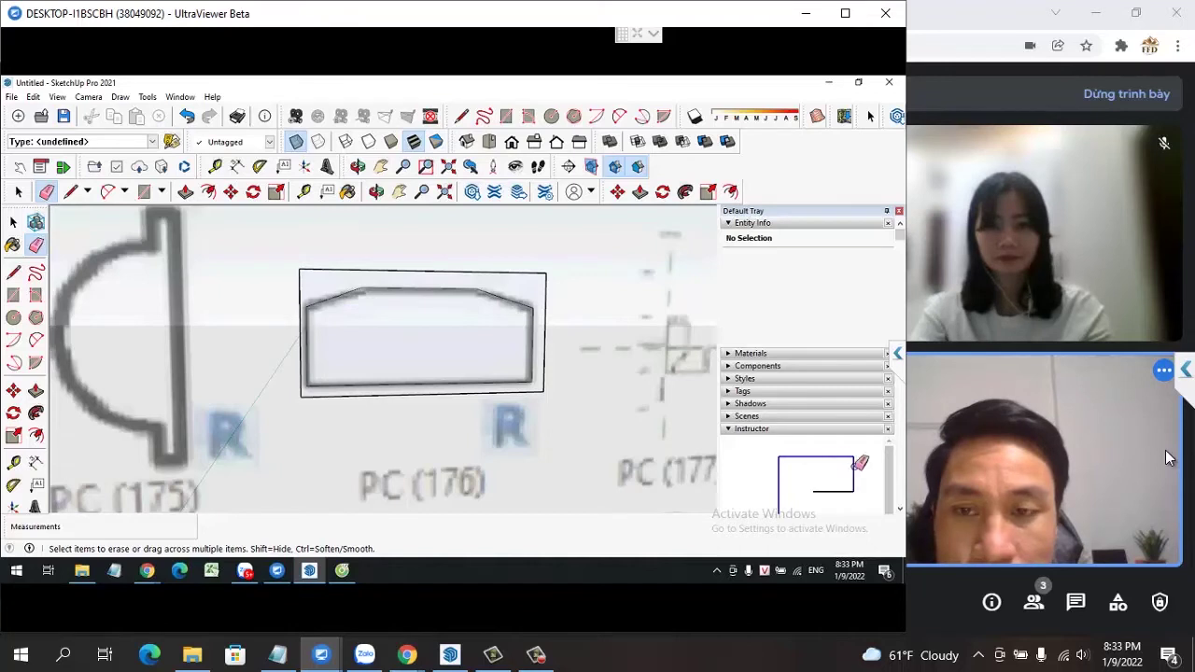
Leave the Eraser and return to the Select tool
key(space)
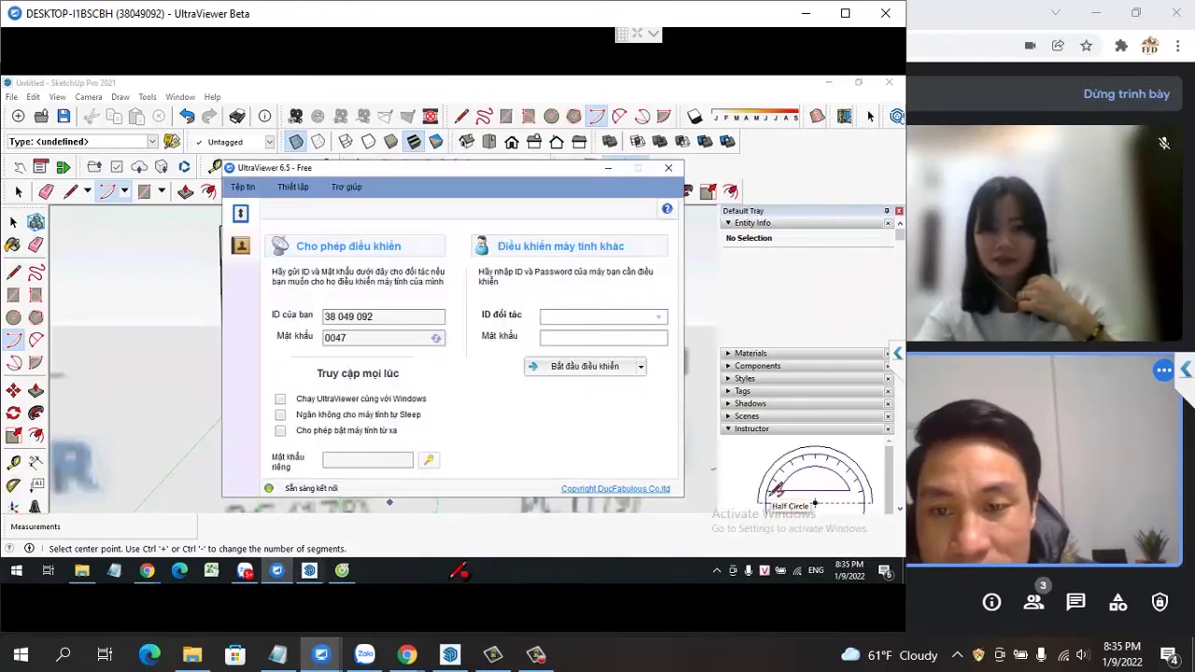
Bring the remote Google Meet call forward, unmute the microphone, then return to local SketchUp
click(342, 570)
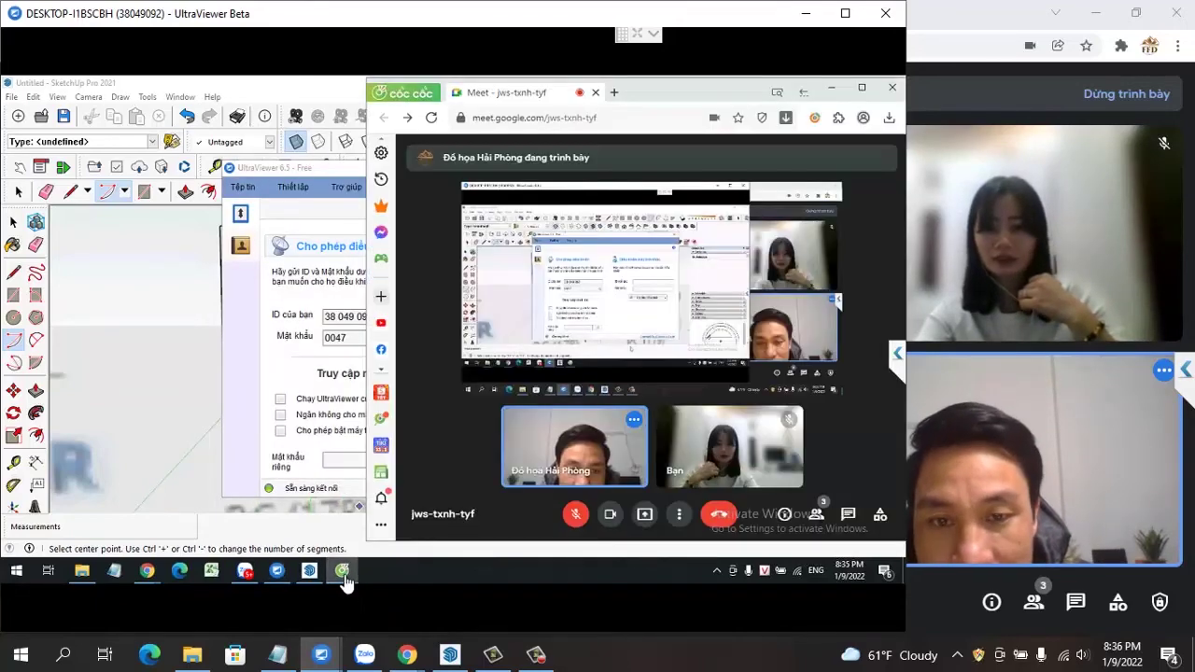
click(577, 516)
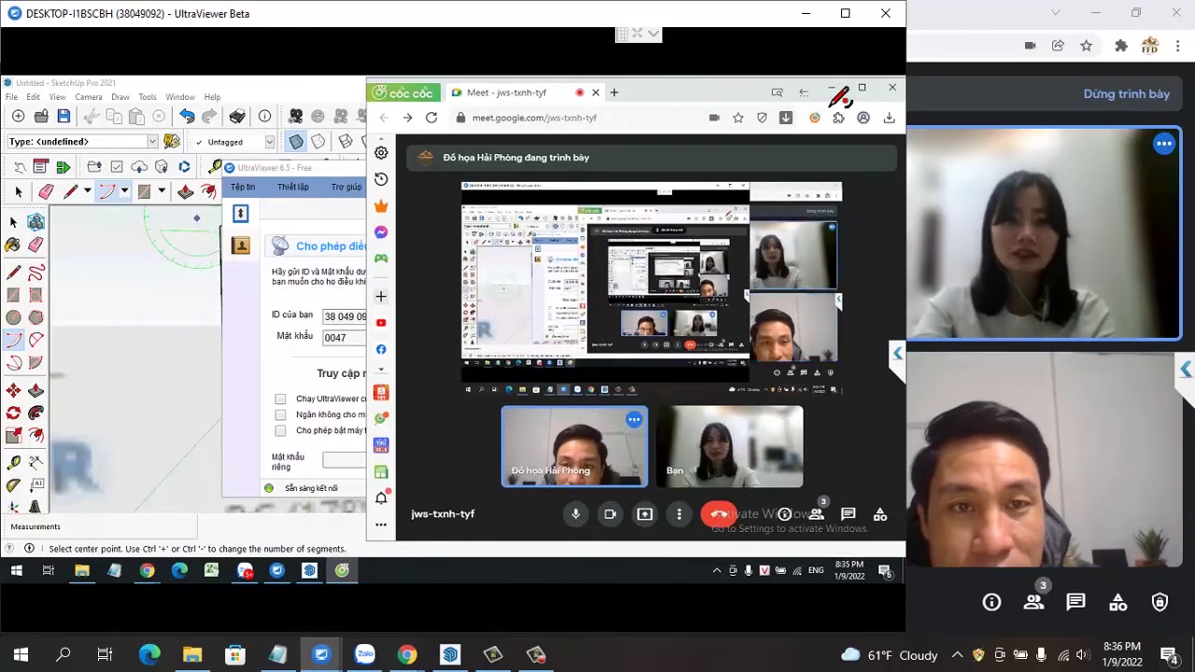
click(309, 570)
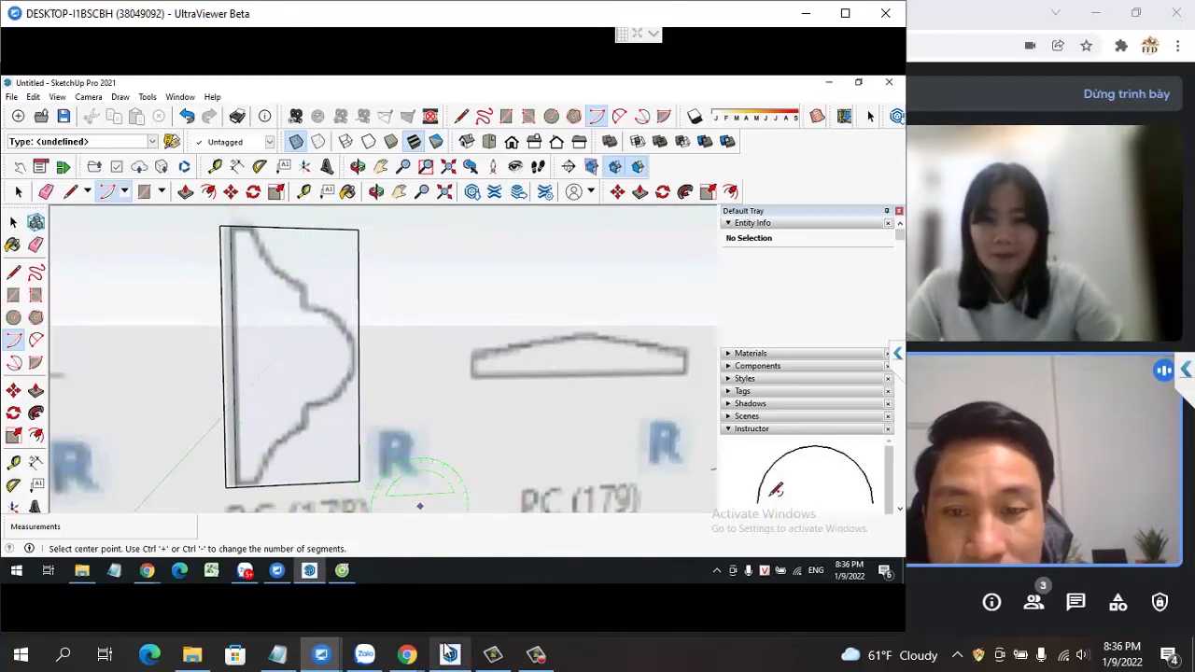
mouse_move(449, 653)
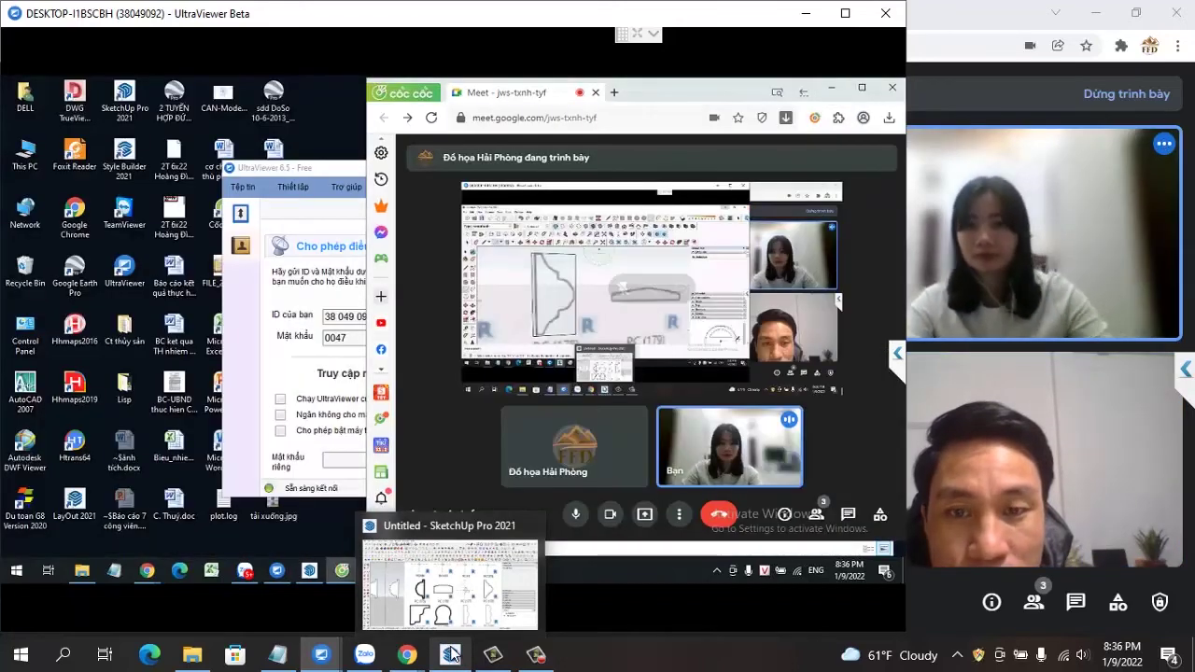
click(467, 611)
Draw a 144 mm by 300 mm rectangle covering the PC (178) profile
scroll(654, 373, down, 1)
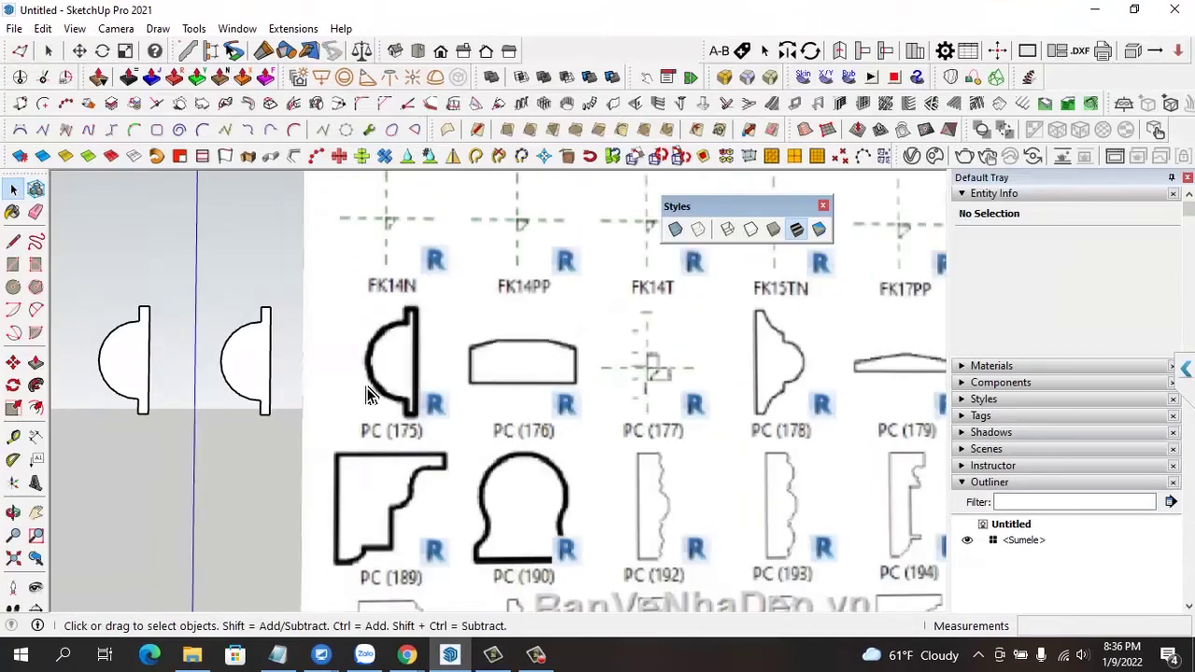
scroll(560, 383, down, 2)
scroll(663, 371, up, 2)
scroll(690, 388, up, 1)
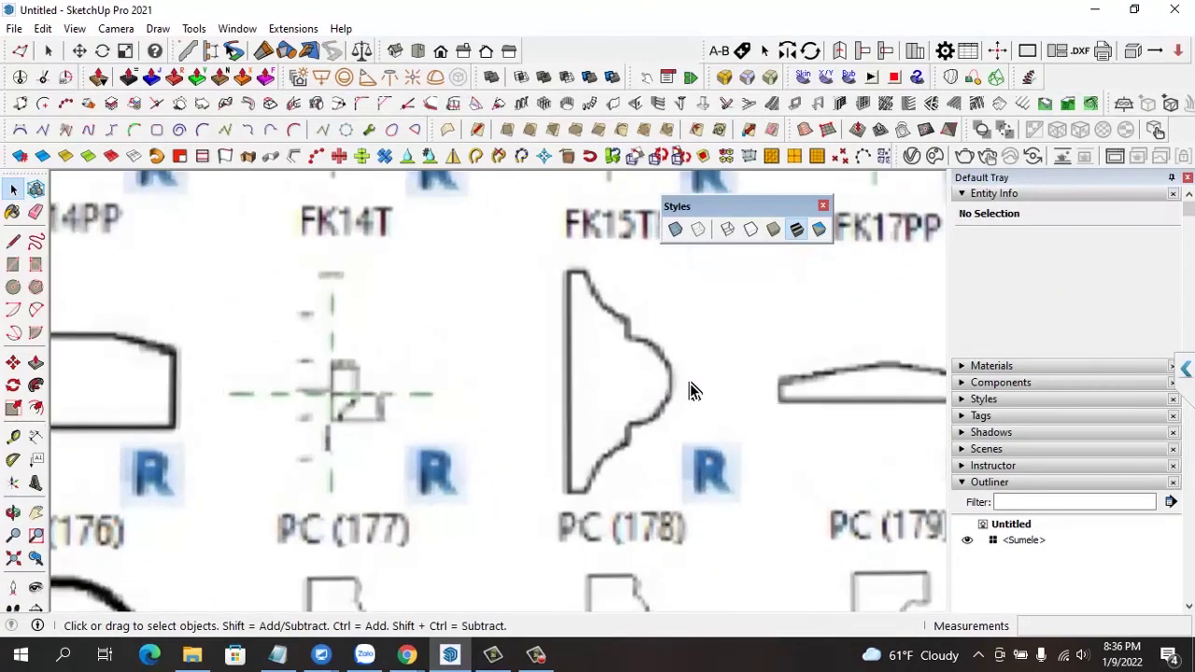
scroll(691, 391, up, 2)
scroll(704, 385, down, 1)
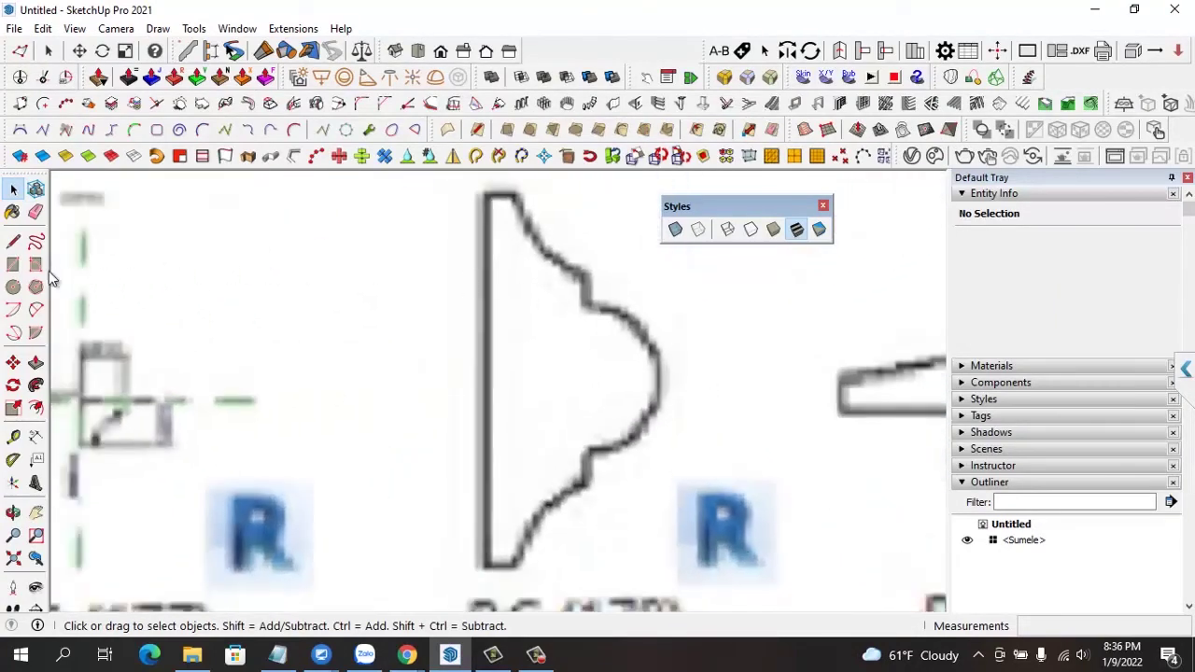
click(13, 264)
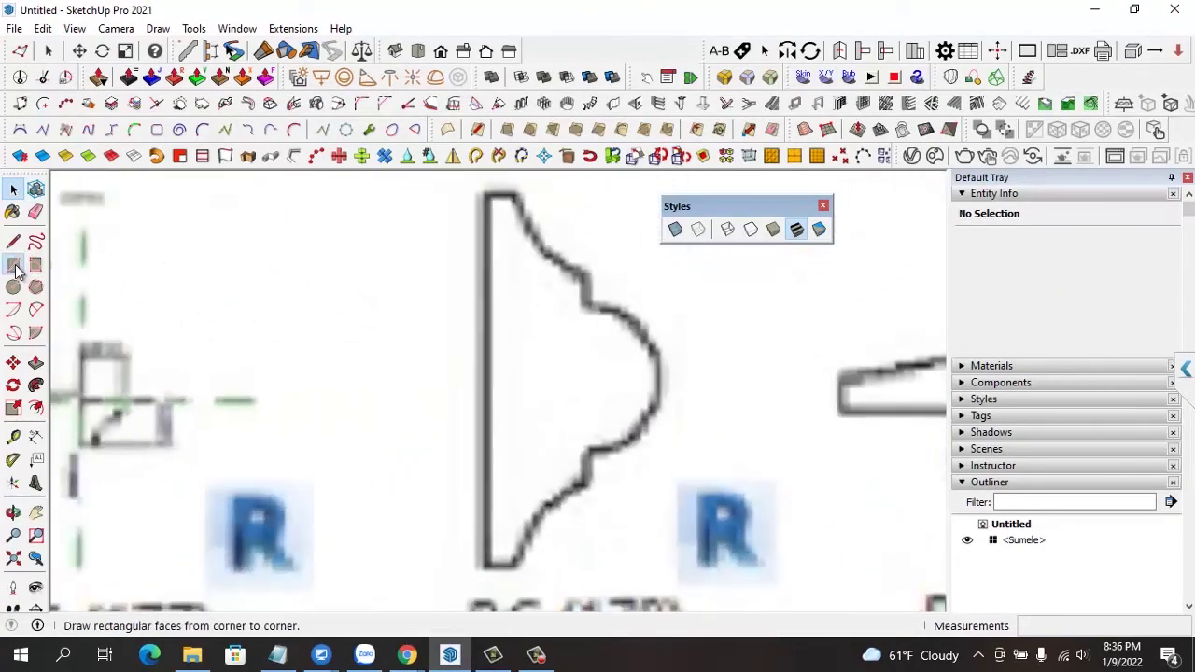
click(486, 194)
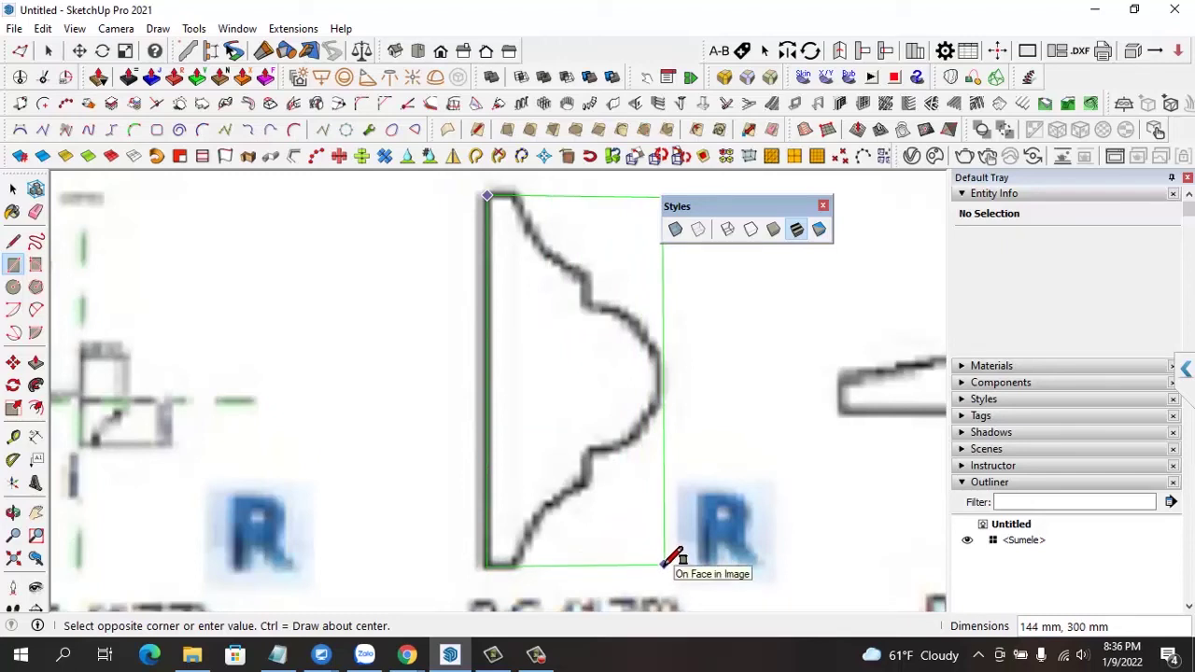
click(664, 564)
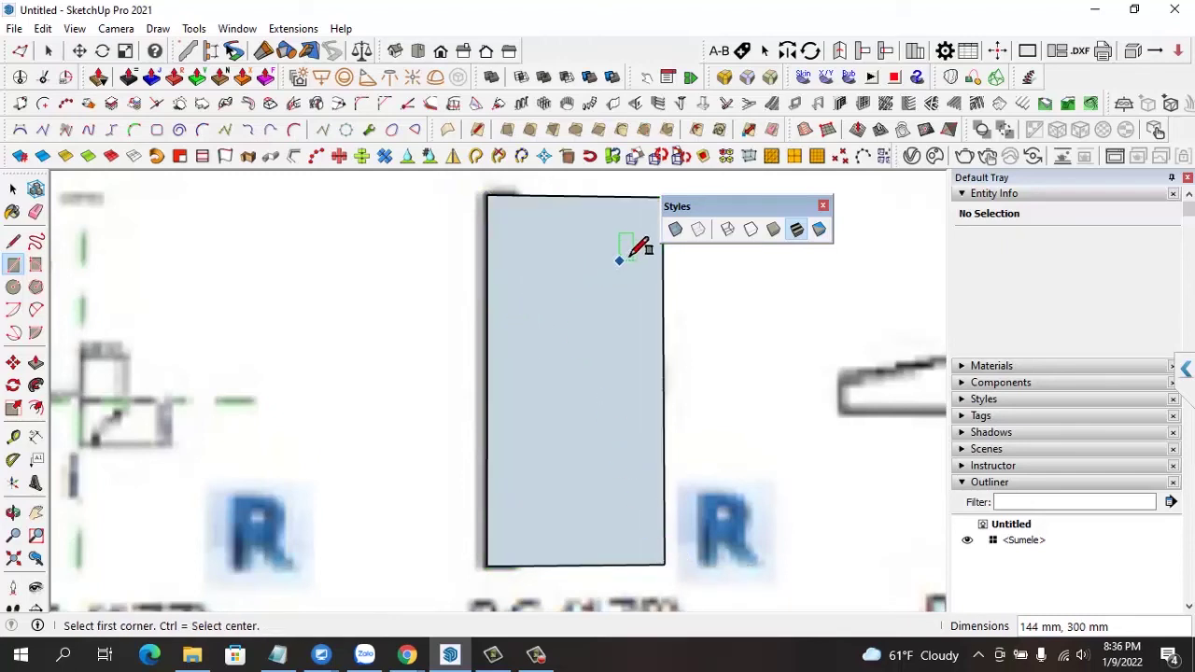
Switch on X-Ray so the PC (178) profile shows through the rectangle
click(677, 230)
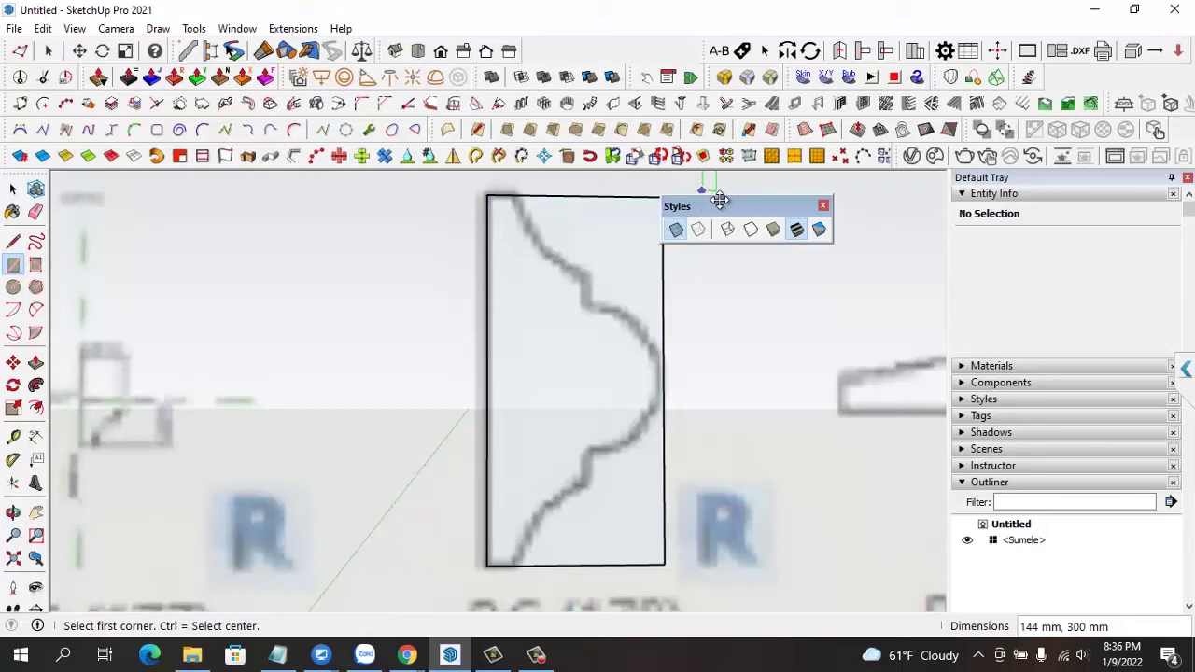
drag(715, 200, 798, 199)
scroll(555, 238, up, 1)
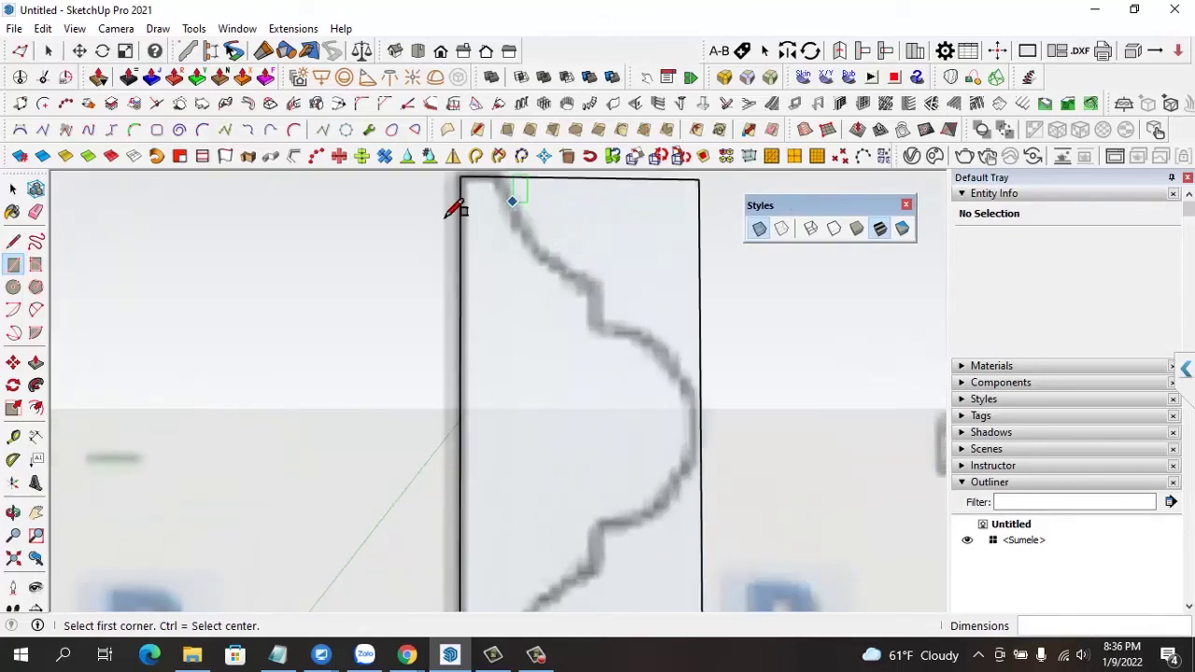
click(14, 240)
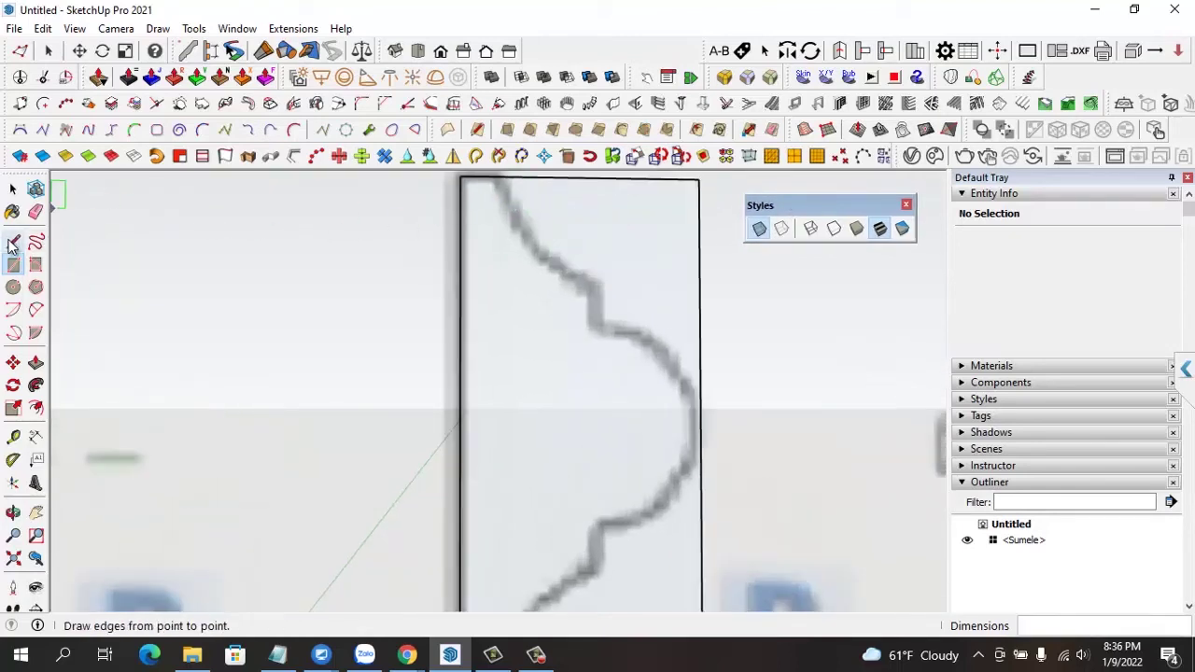
Trace the sloped top, short vertical and horizontal steps, and long back edge with lines
click(500, 177)
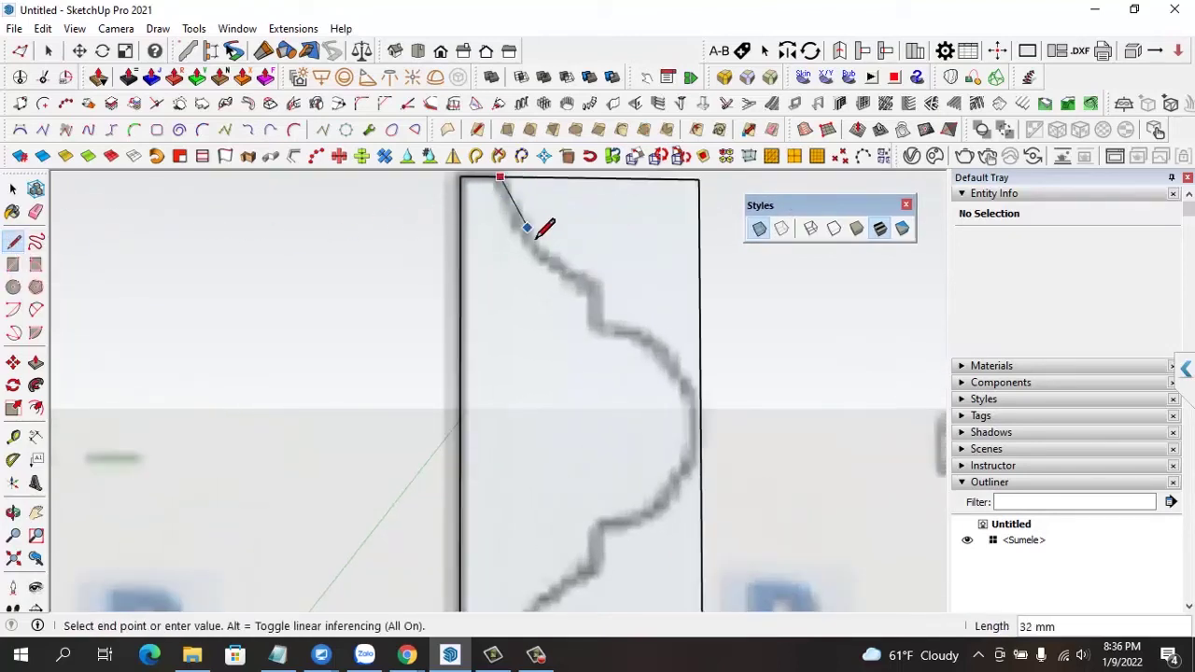
click(591, 282)
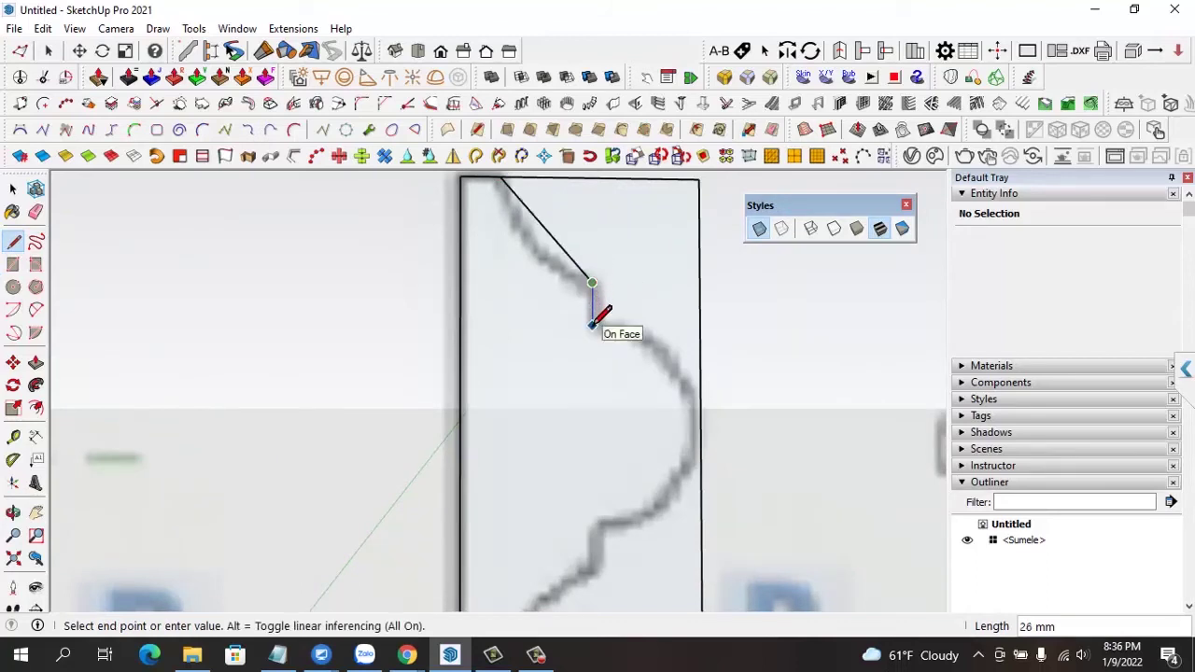
click(592, 324)
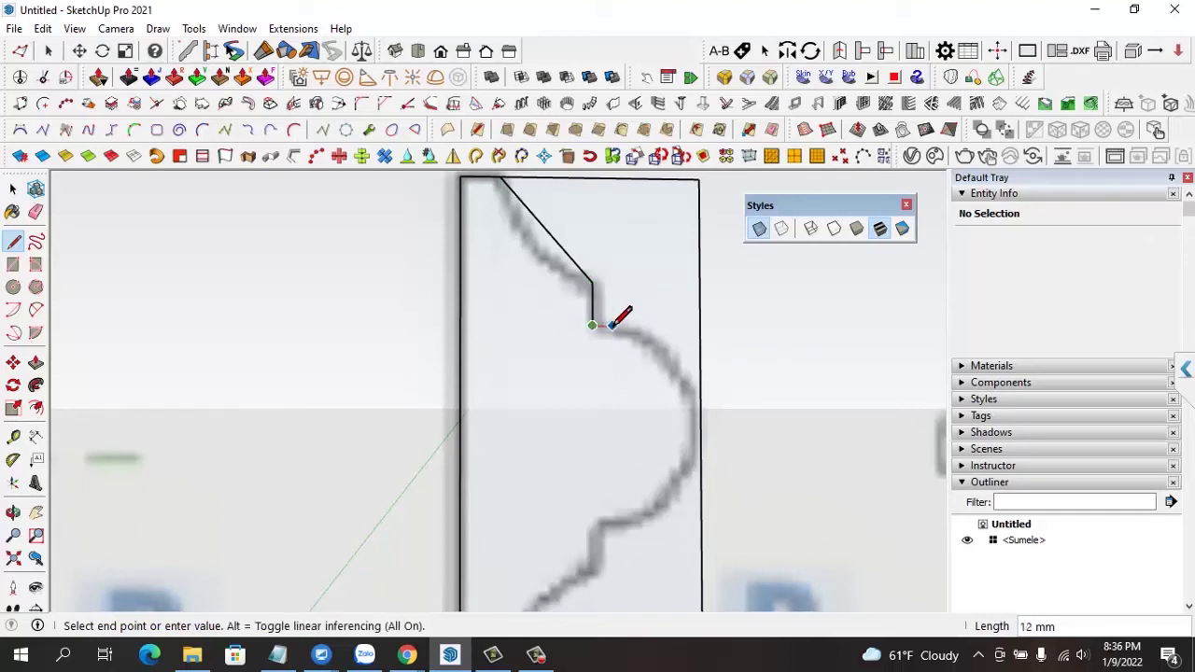
click(616, 325)
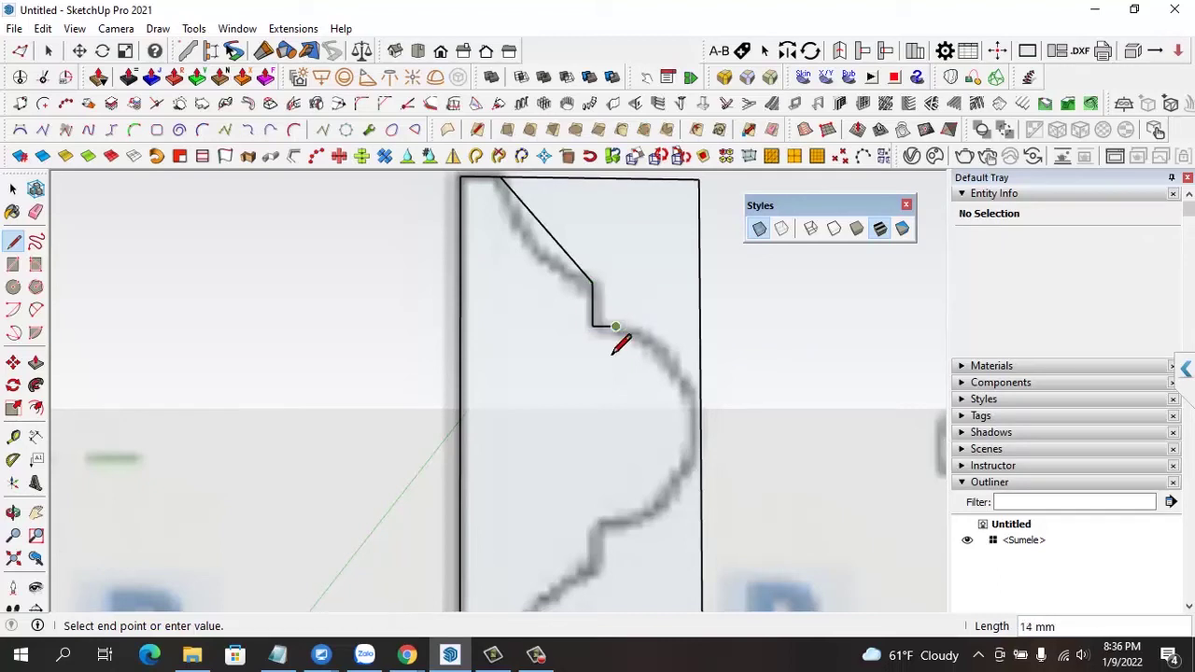
click(616, 521)
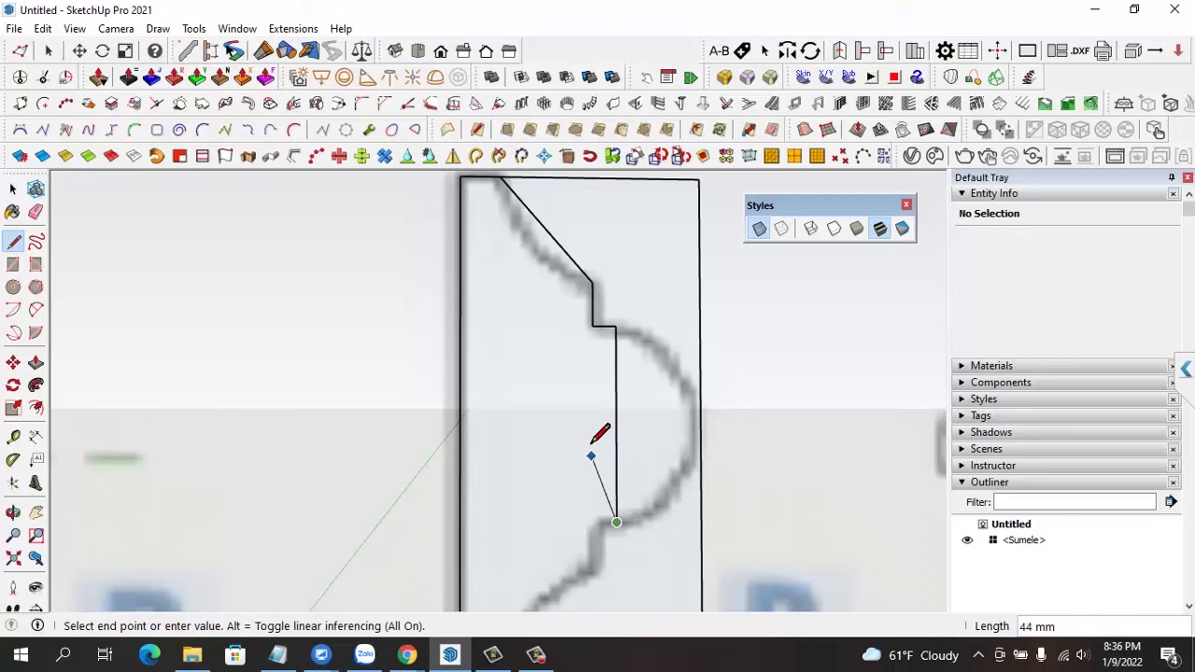
Continue with a diagonal helper line down to the rectangle's bottom edge
scroll(612, 508, down, 2)
scroll(608, 501, up, 3)
scroll(603, 480, up, 1)
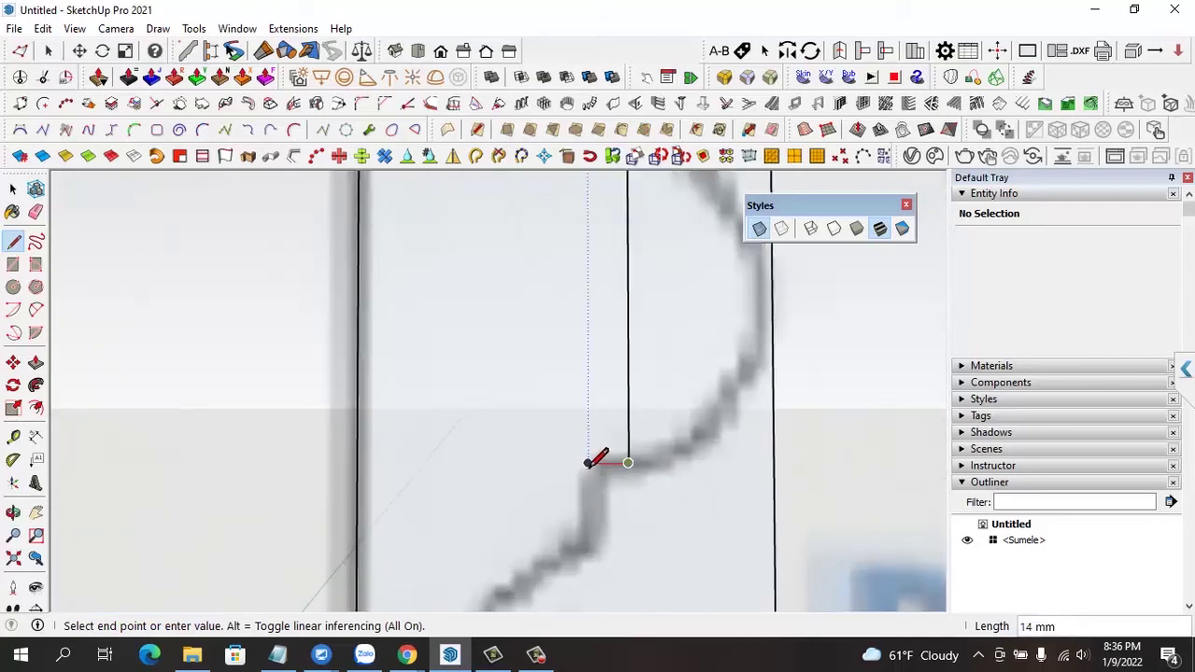
scroll(587, 462, down, 2)
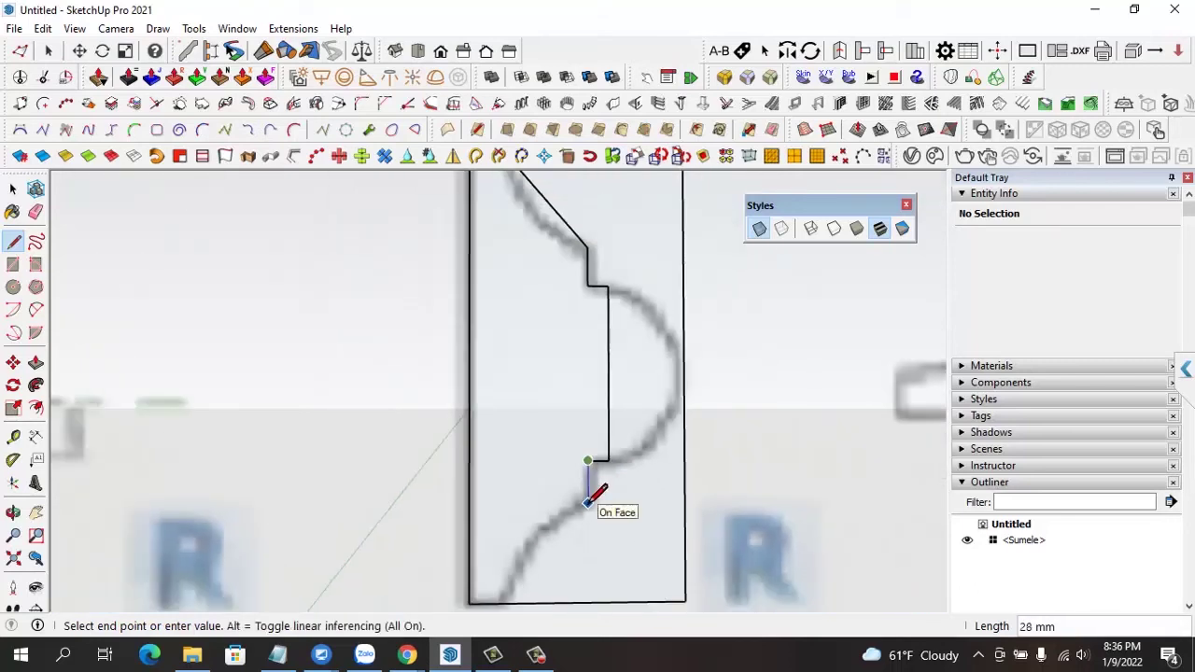
scroll(587, 501, down, 1)
scroll(570, 508, down, 1)
scroll(542, 522, up, 2)
scroll(541, 527, up, 1)
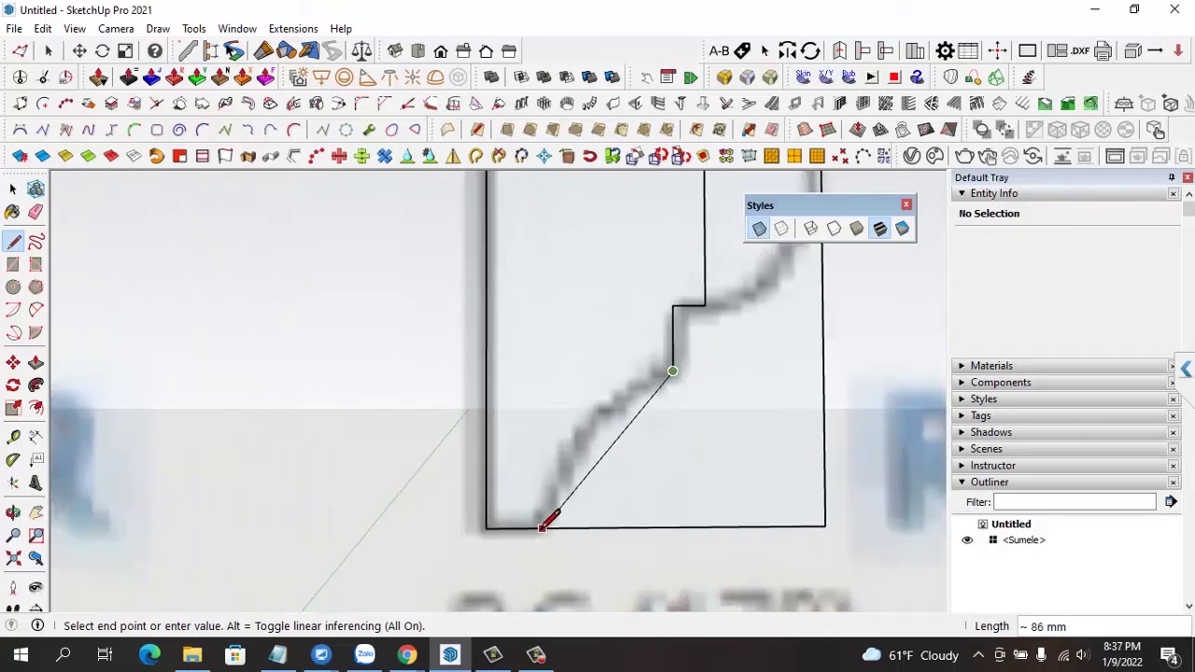
click(538, 528)
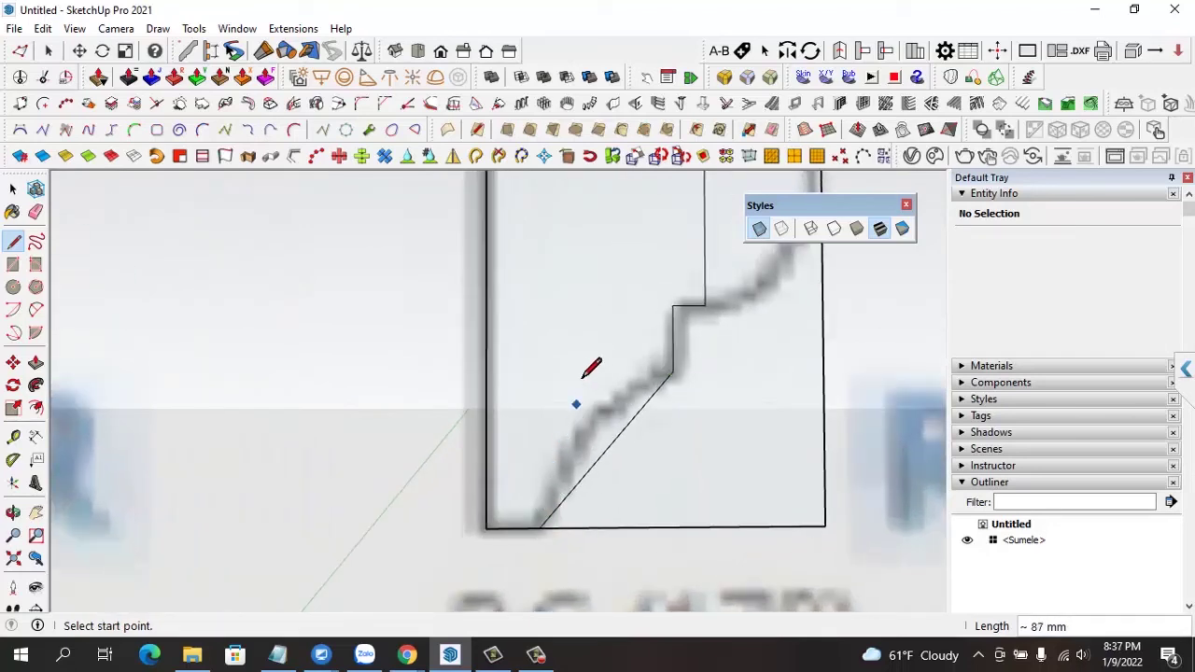
click(37, 311)
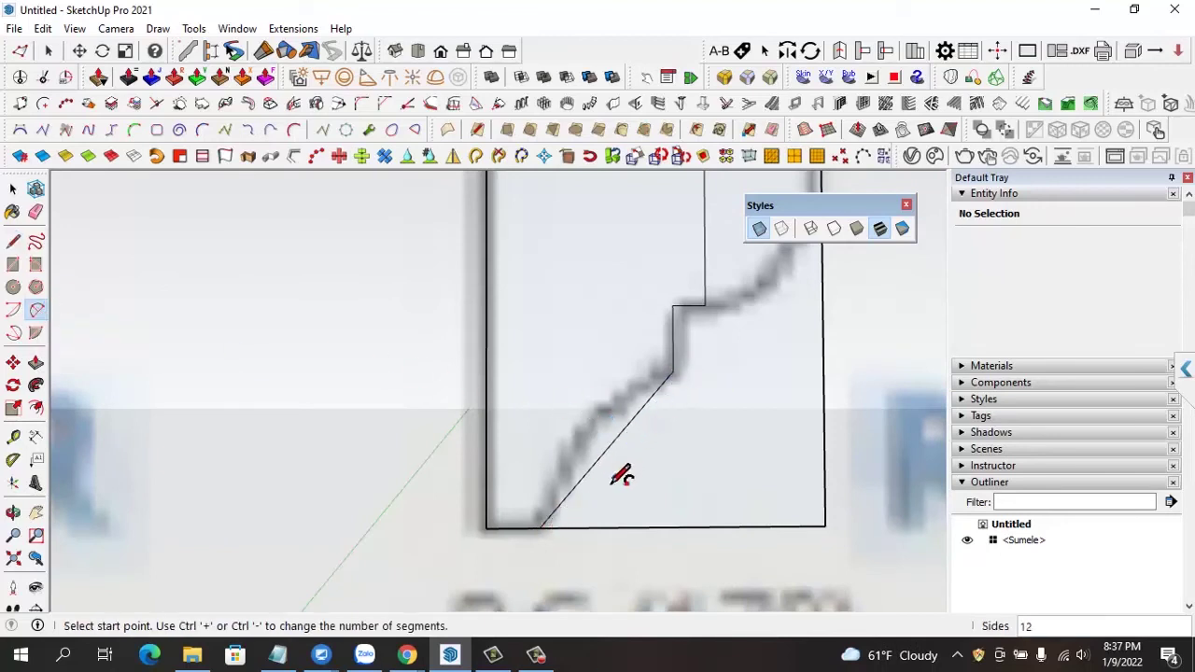
Draw 2-point arcs over the lower concave curve and the top curve
click(539, 529)
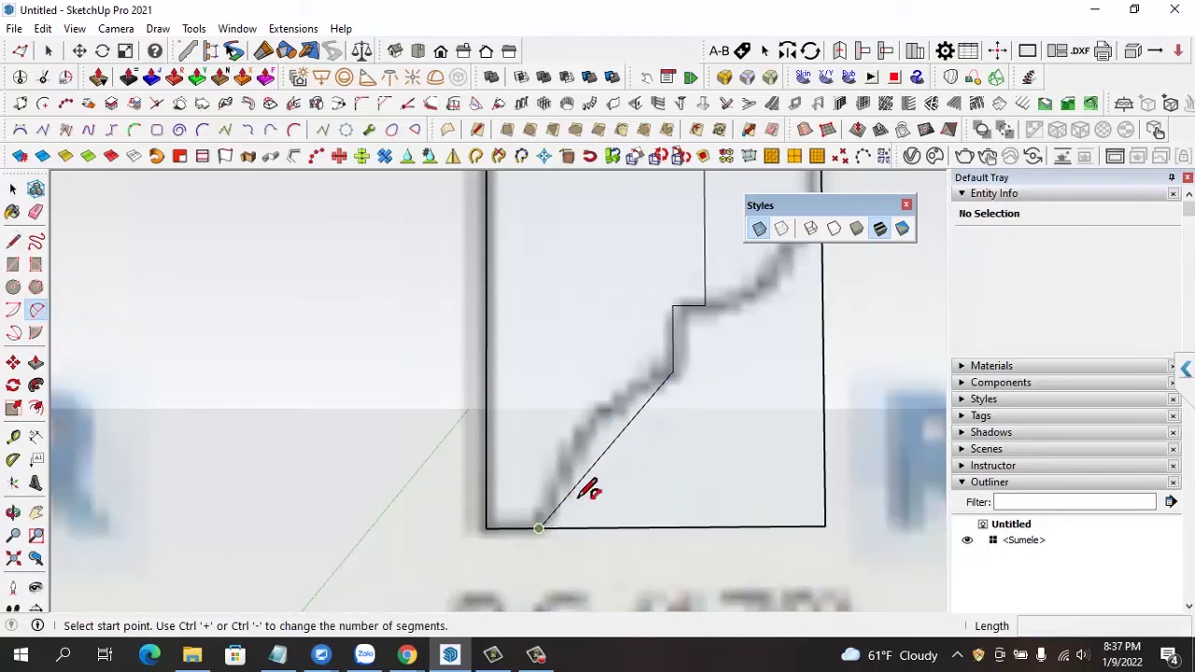
click(672, 372)
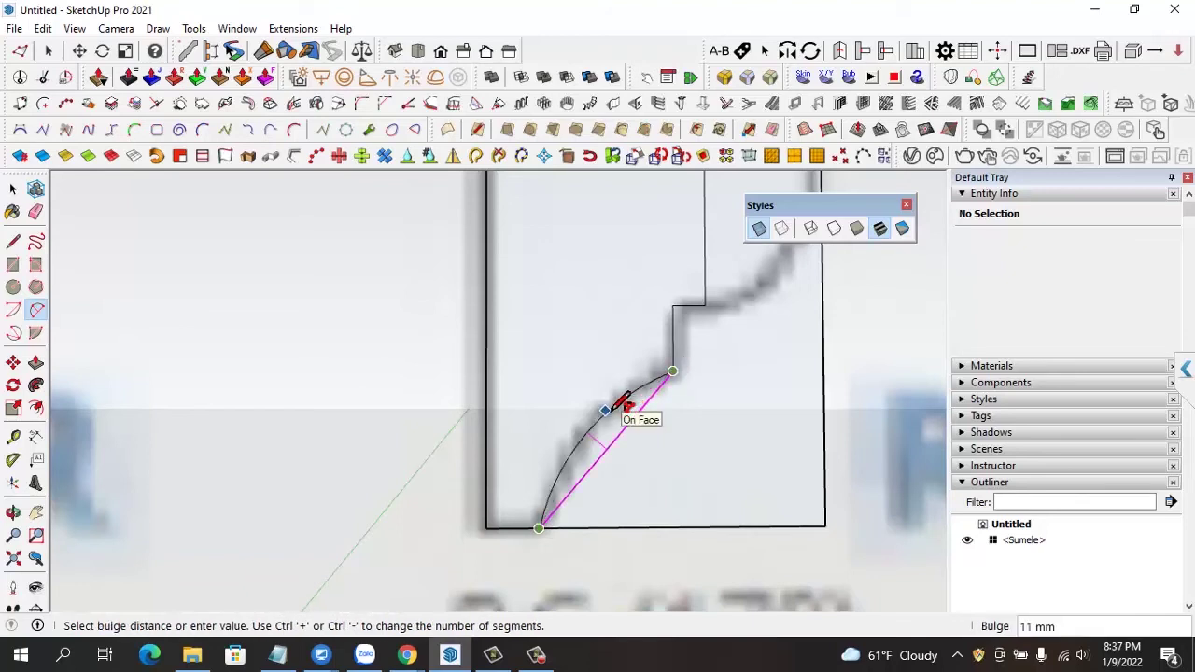
click(614, 407)
scroll(621, 392, down, 3)
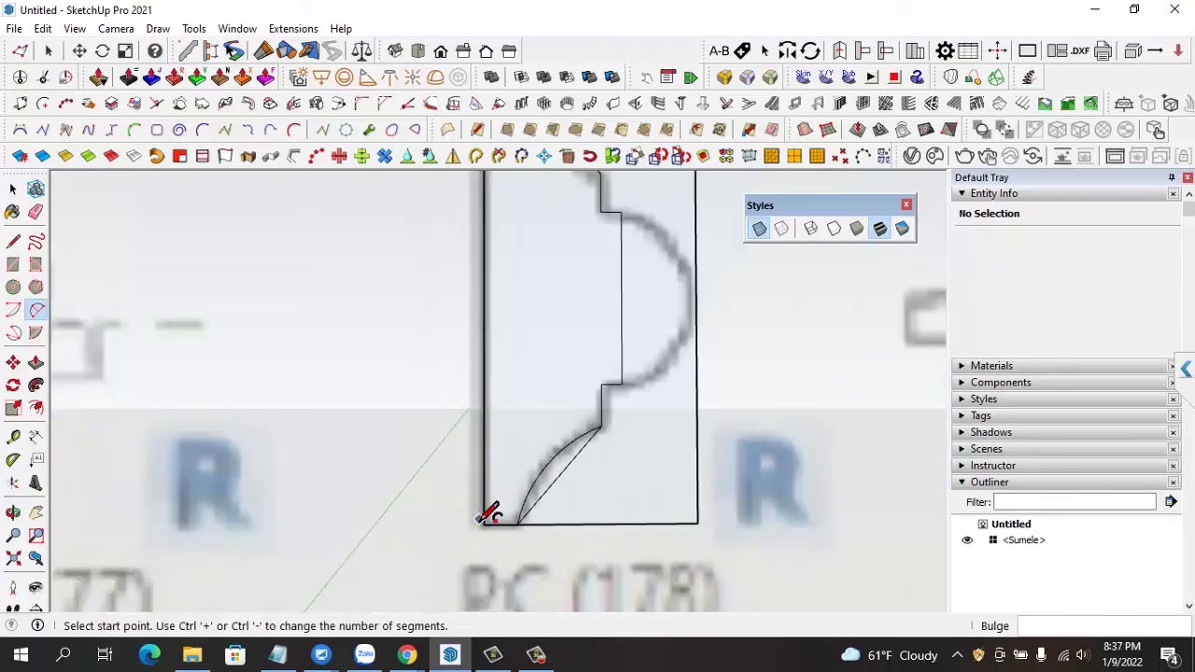
scroll(631, 369, down, 1)
click(509, 188)
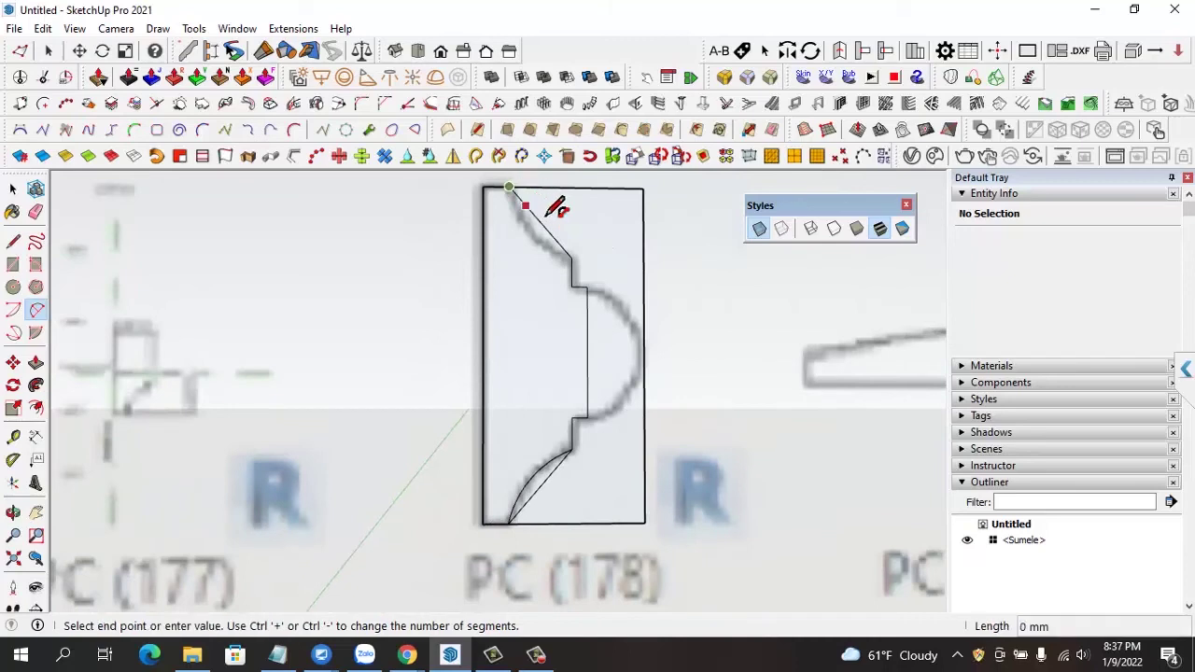
click(572, 261)
scroll(552, 244, up, 2)
scroll(557, 235, up, 1)
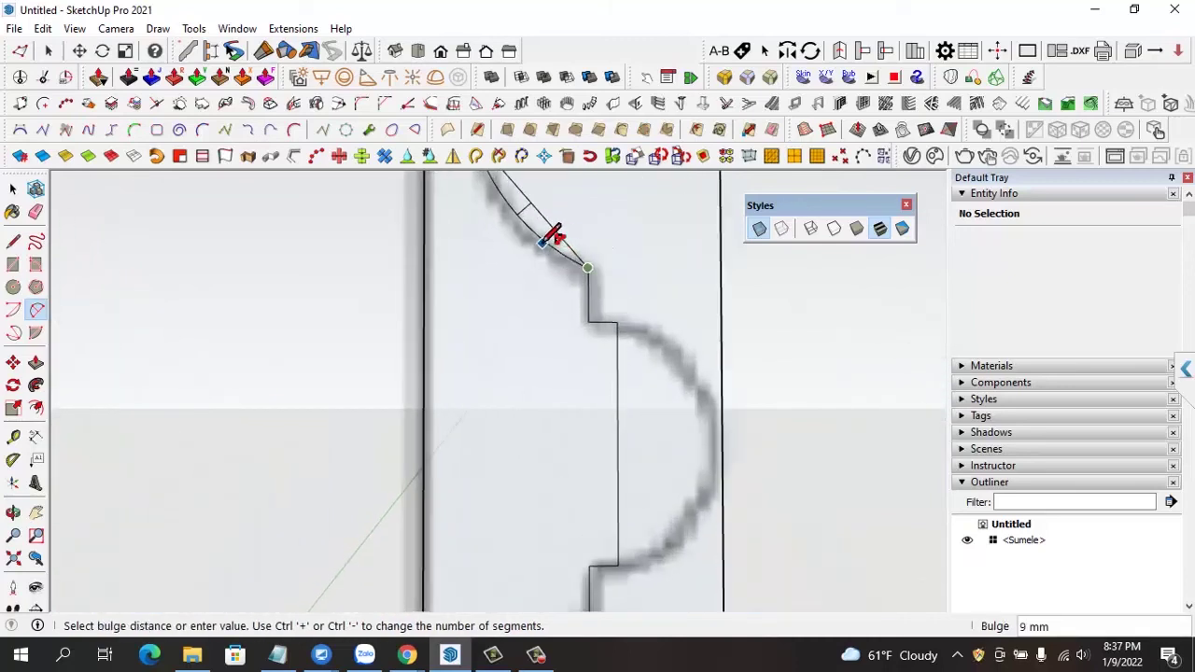
click(555, 239)
Draw a 2-point arc bulging outward over the central half-round
click(616, 322)
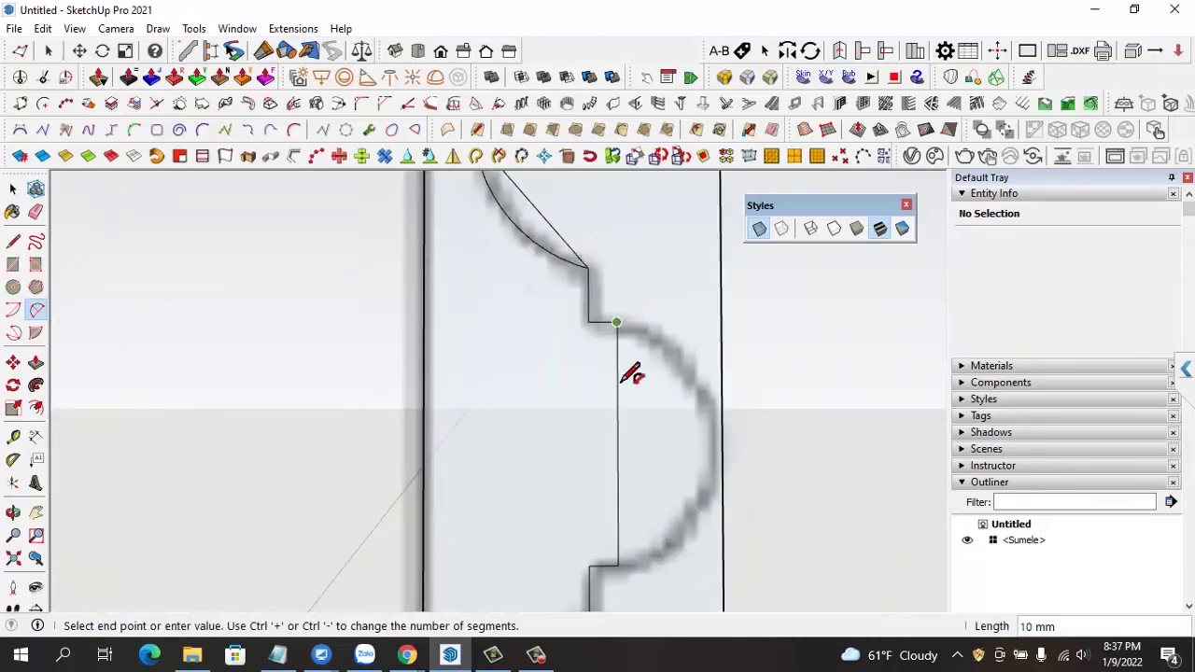
click(617, 565)
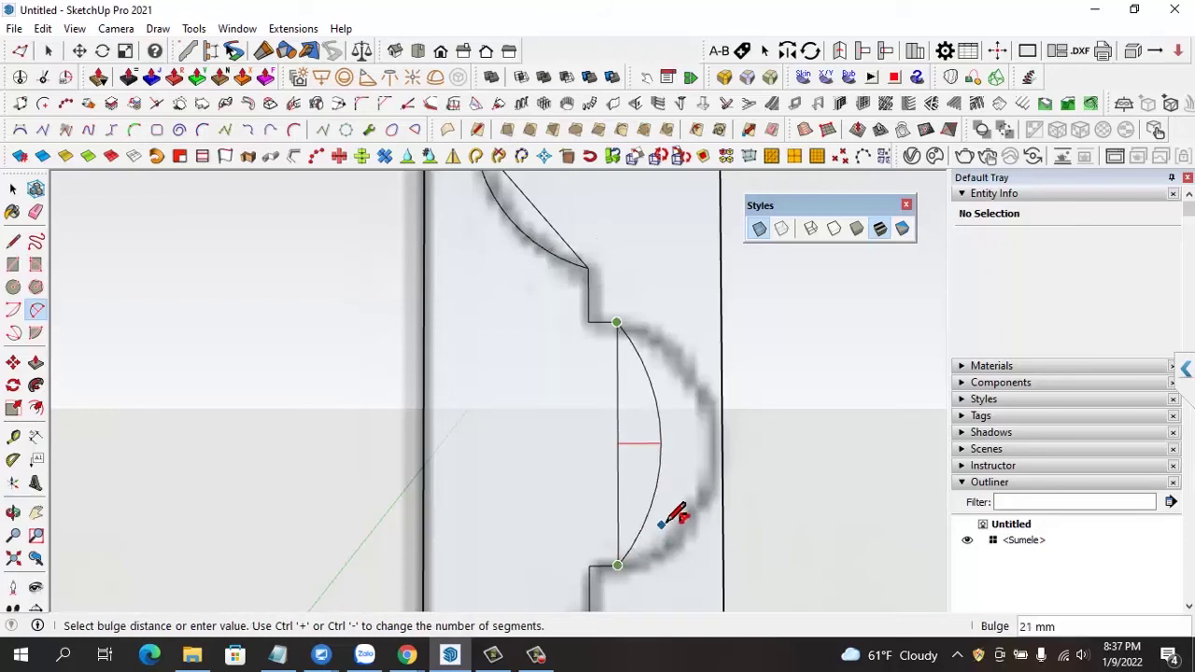
click(699, 493)
scroll(582, 413, down, 2)
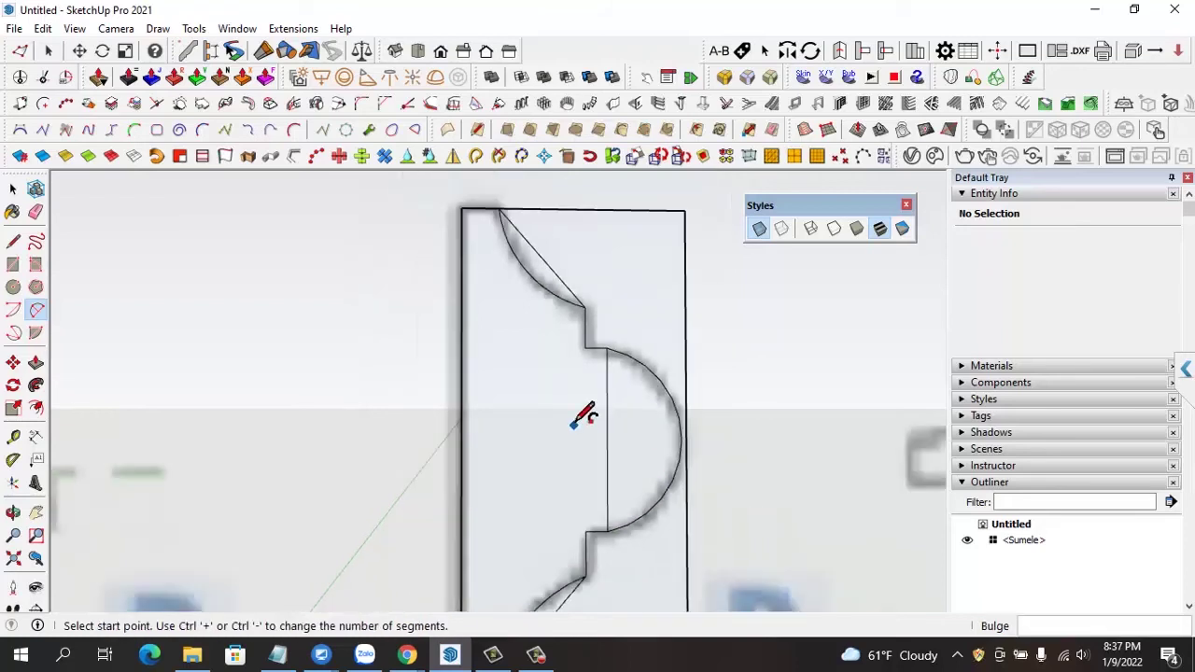
scroll(571, 383, down, 2)
click(35, 212)
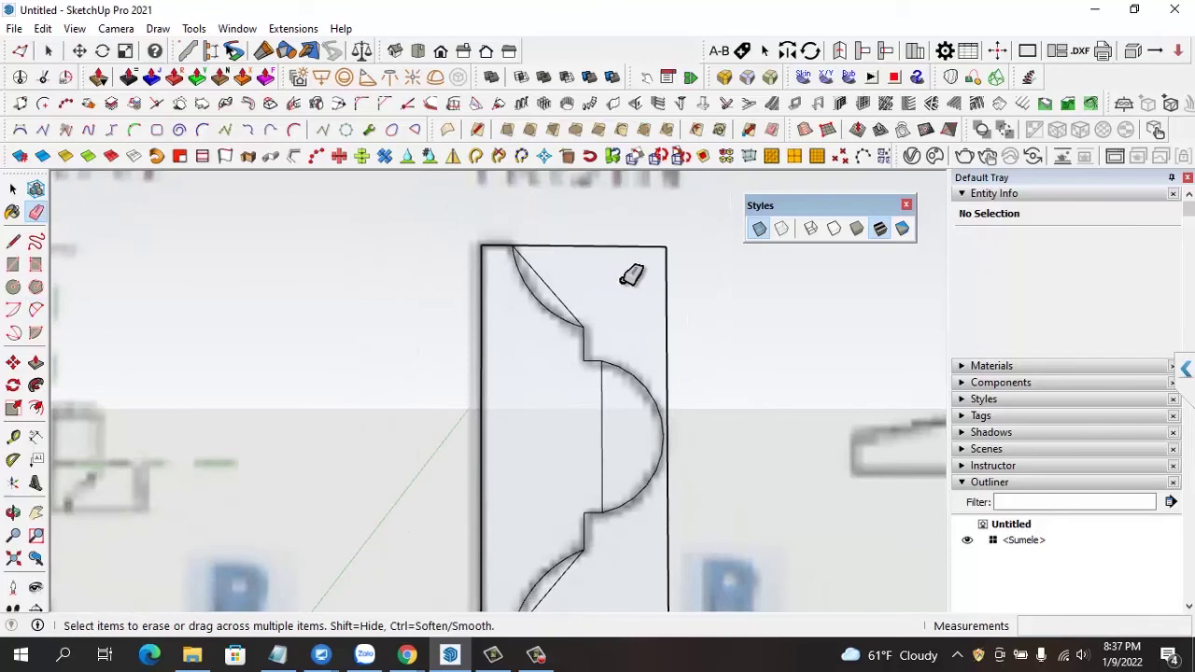
Erase the diagonal helpers, inner vertical line, and the outer top, right and bottom edges
scroll(536, 289, up, 2)
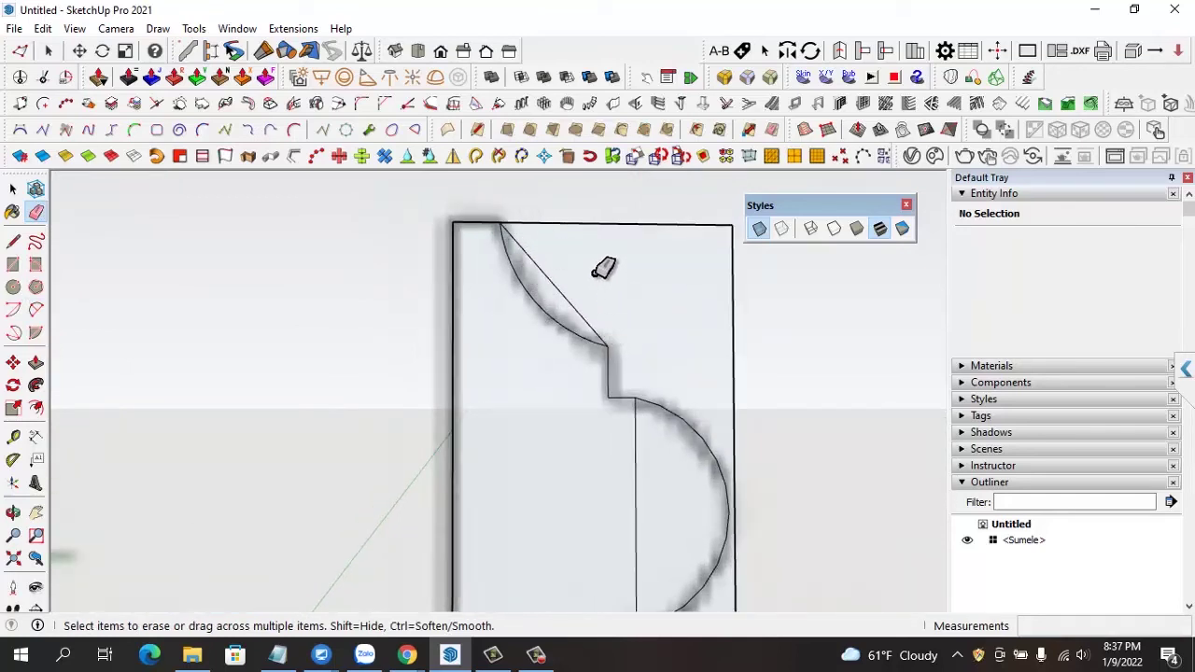
click(564, 270)
drag(597, 208, 743, 299)
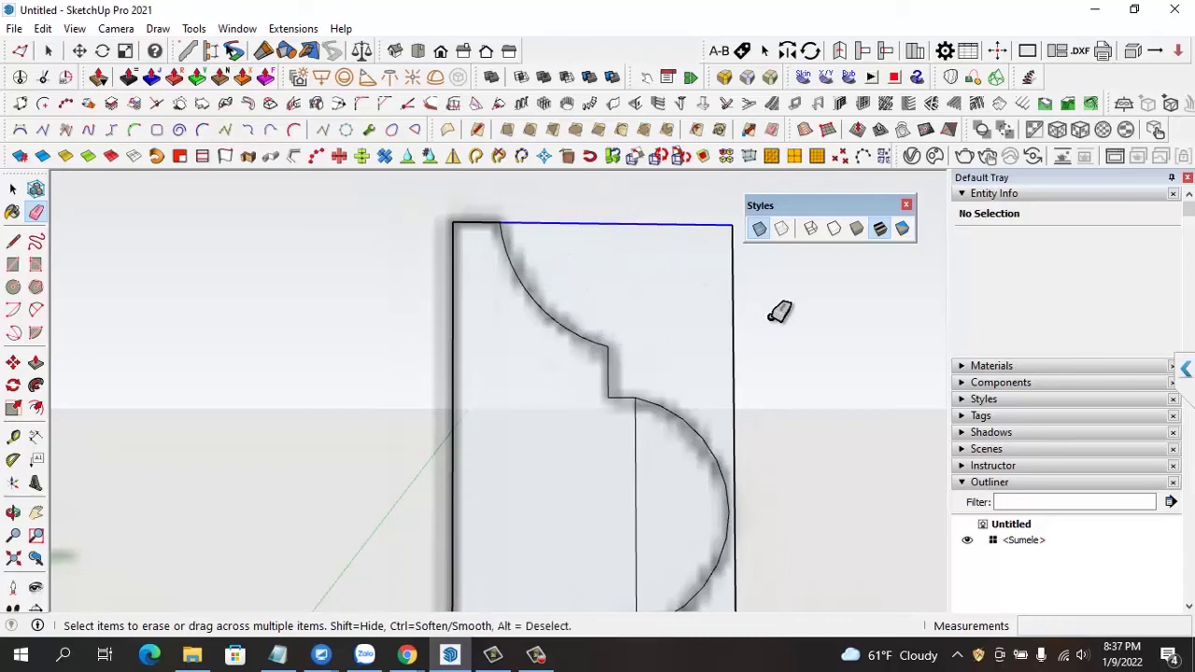
click(638, 446)
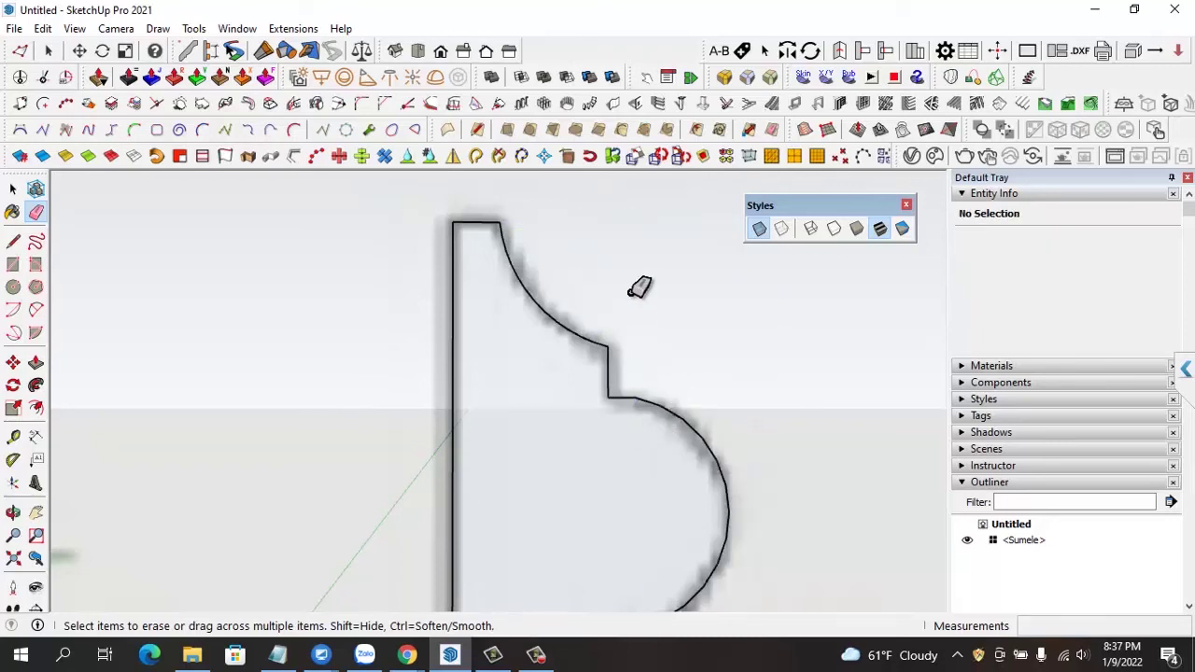
scroll(649, 416, down, 3)
scroll(618, 519, up, 2)
click(591, 482)
click(618, 551)
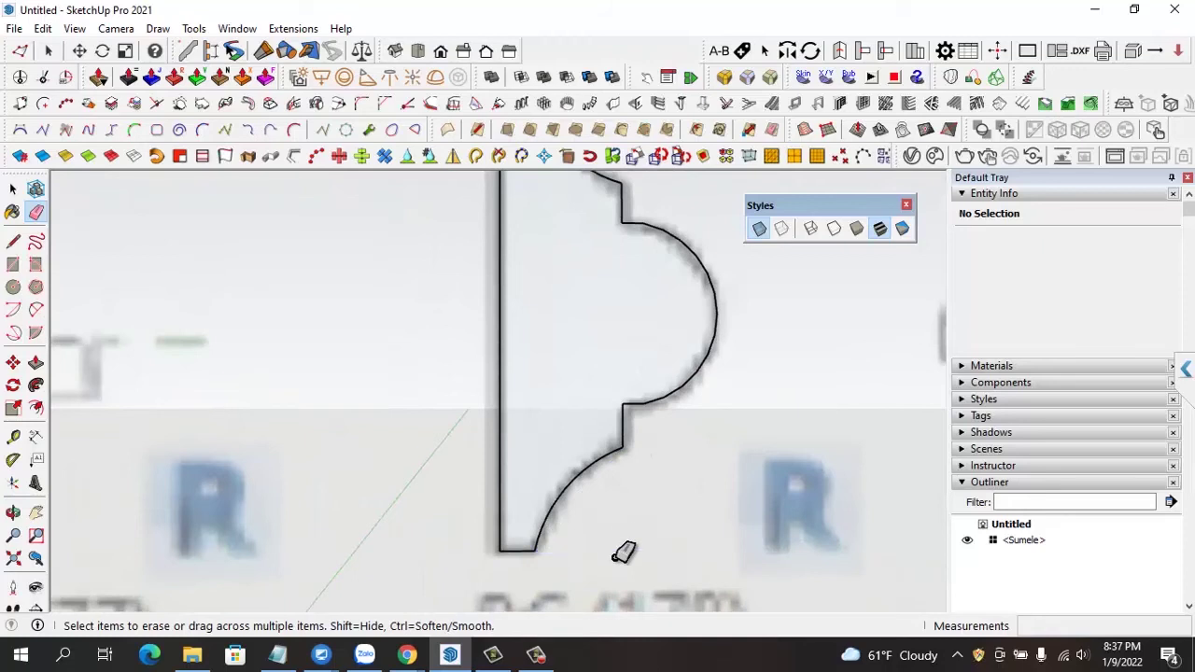
Turn X-Ray off to show the filled profile face, then minimize SketchUp
click(758, 229)
scroll(606, 410, down, 2)
scroll(625, 401, up, 1)
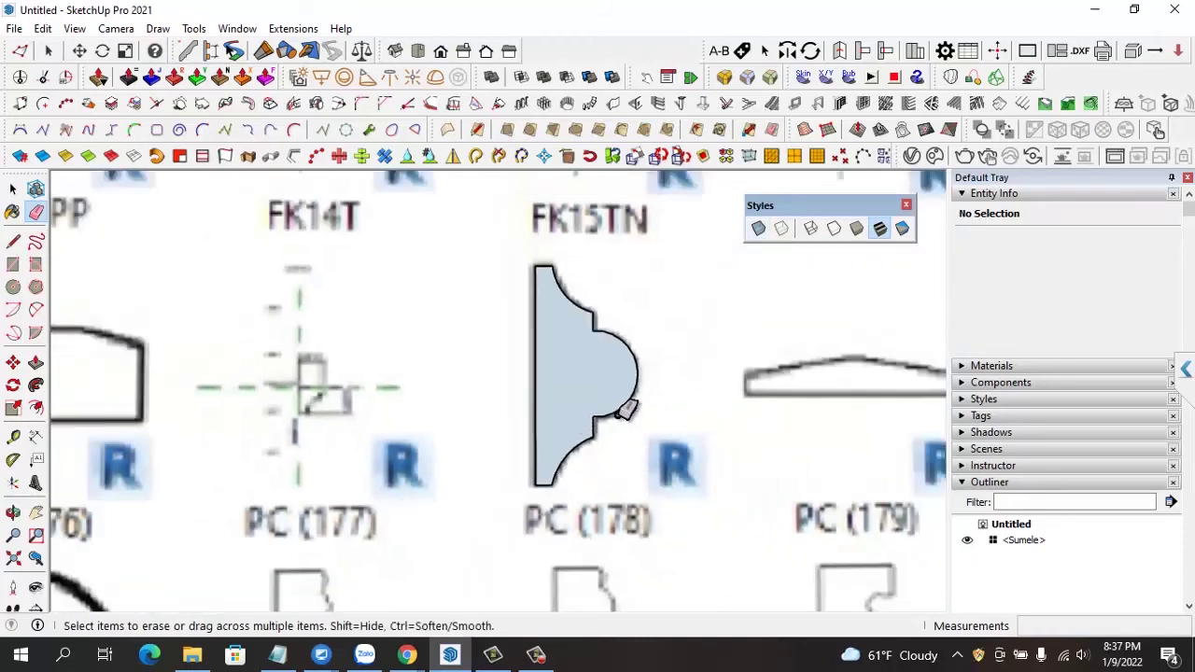
scroll(569, 452, up, 2)
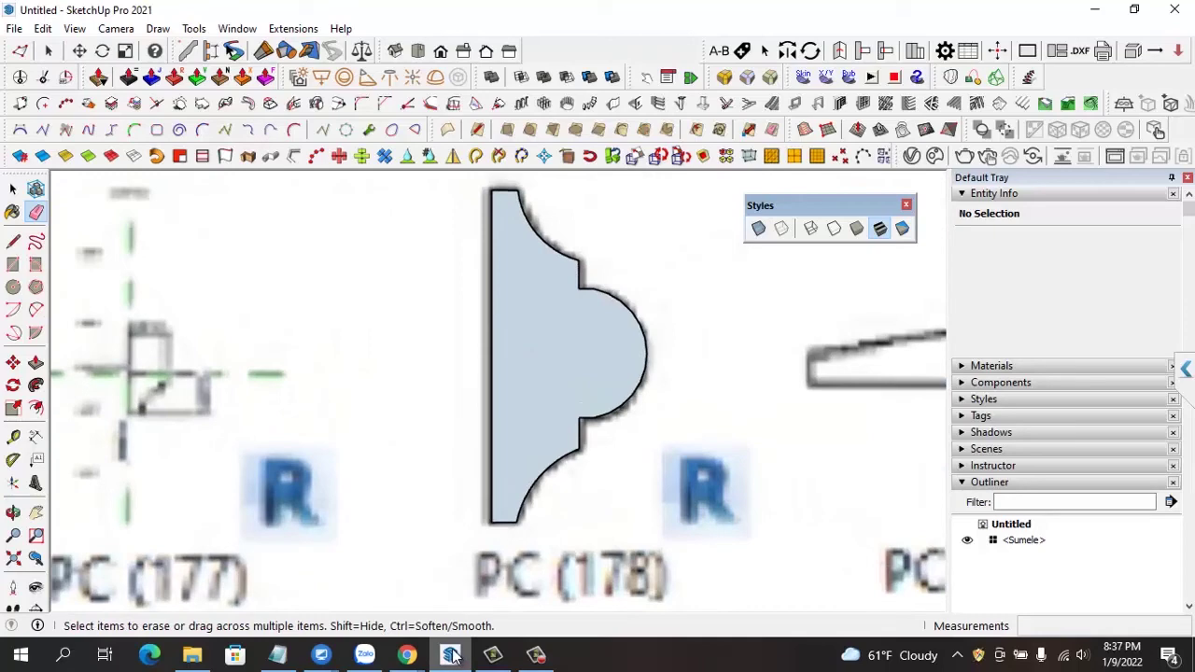
click(410, 655)
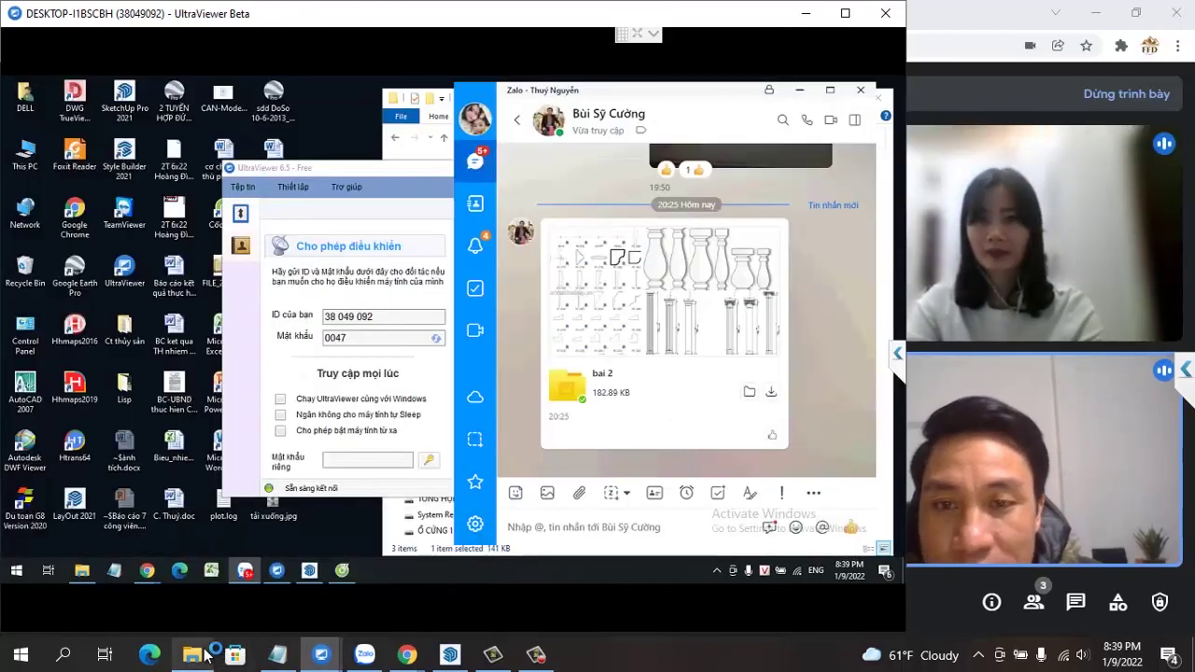
click(201, 656)
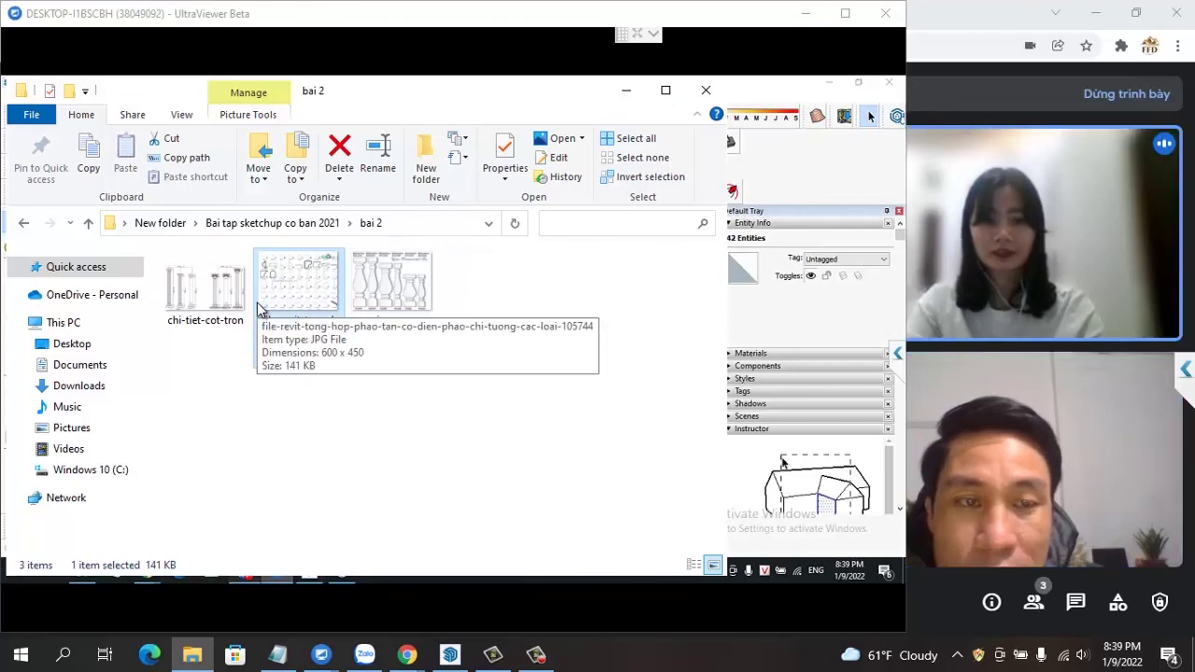
Minimize the UltraViewer remote window so the bai 2 folder sits over the Meet call
click(805, 13)
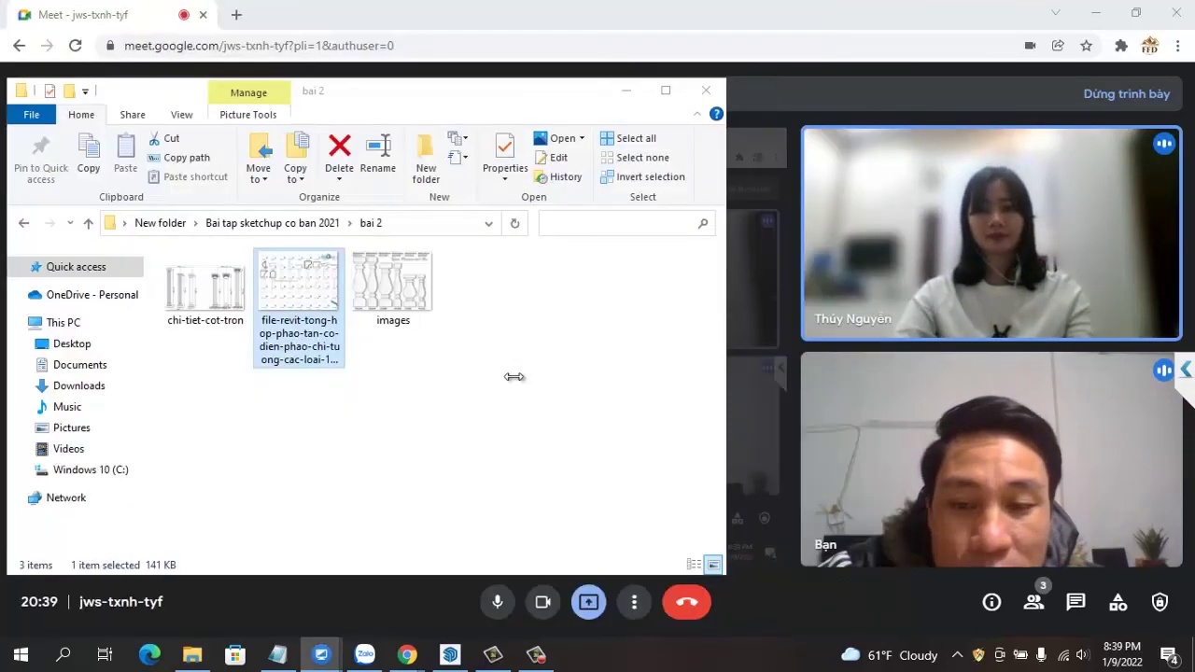
Select and copy all the SketchUp command notes in Notepad, then bring up Zalo
click(277, 653)
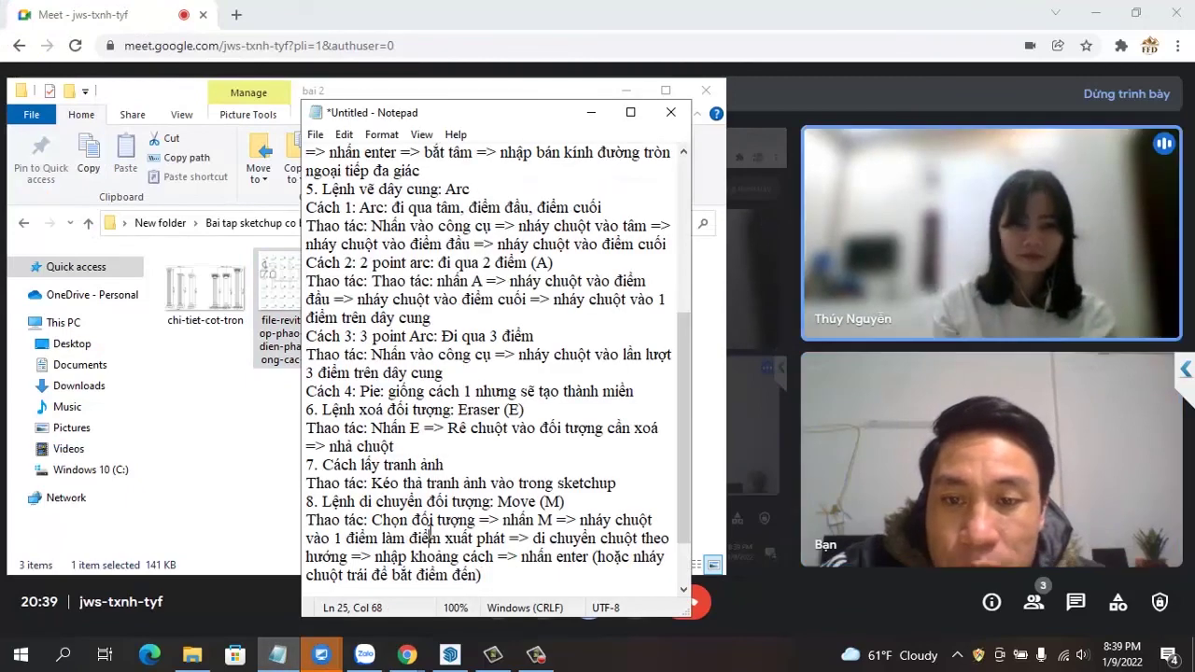
key(ctrl+a)
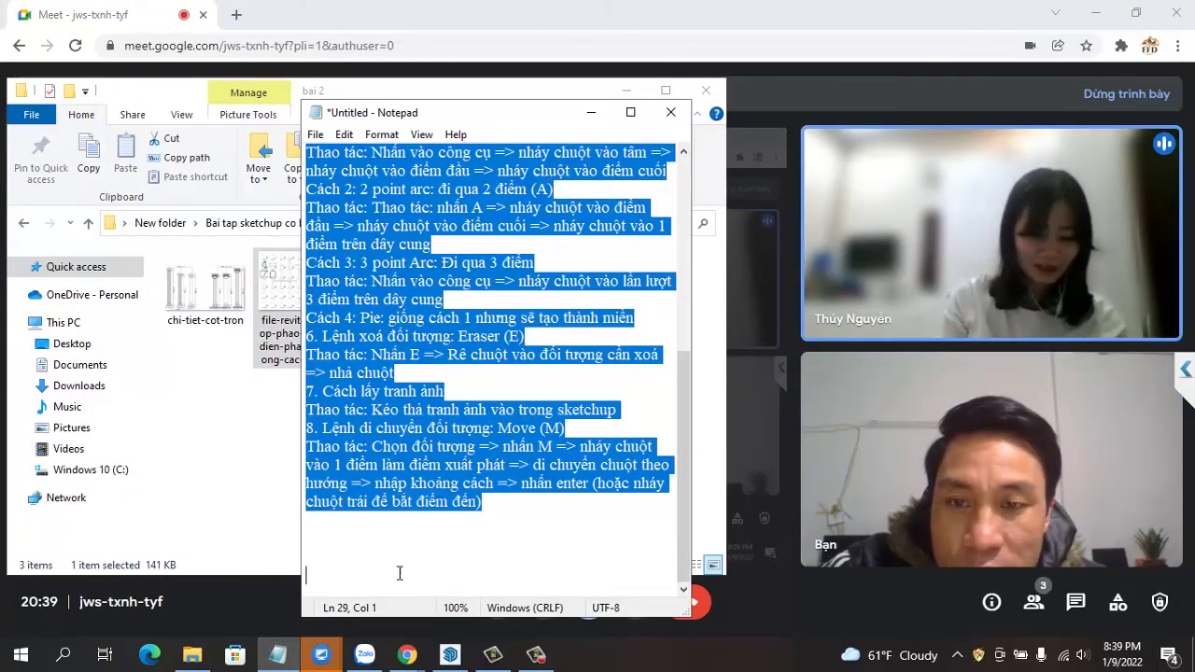
click(366, 654)
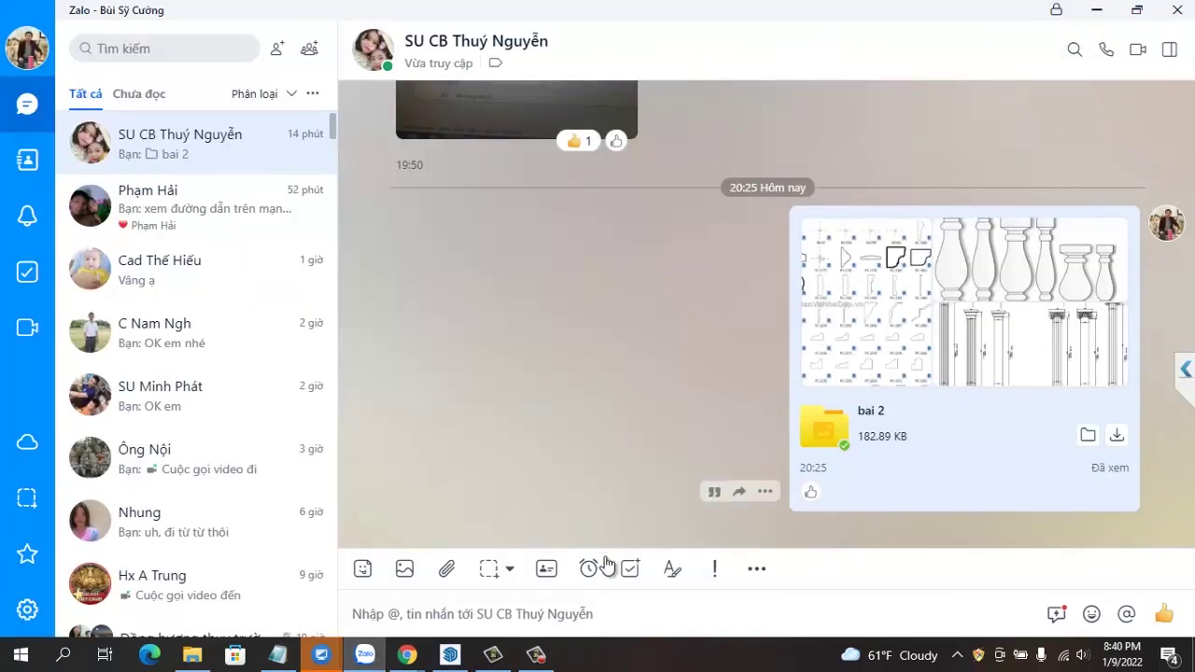
Send the copied SketchUp notes as a Zalo chat message and minimize Zalo
key(ctrl+v)
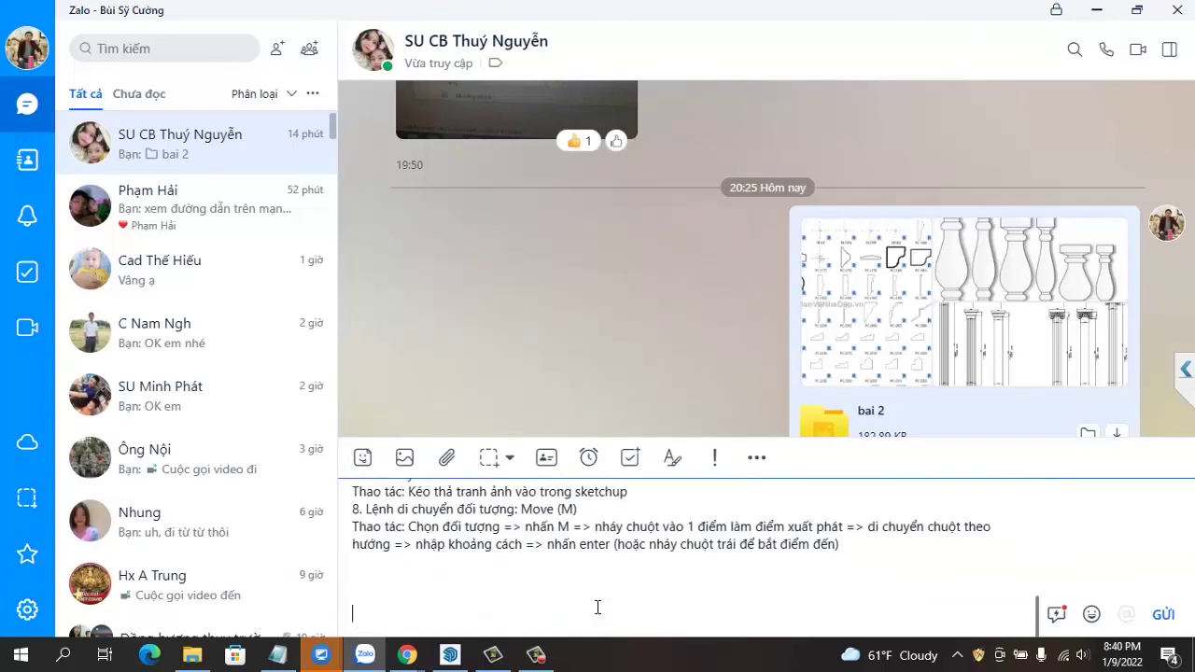
key(Return)
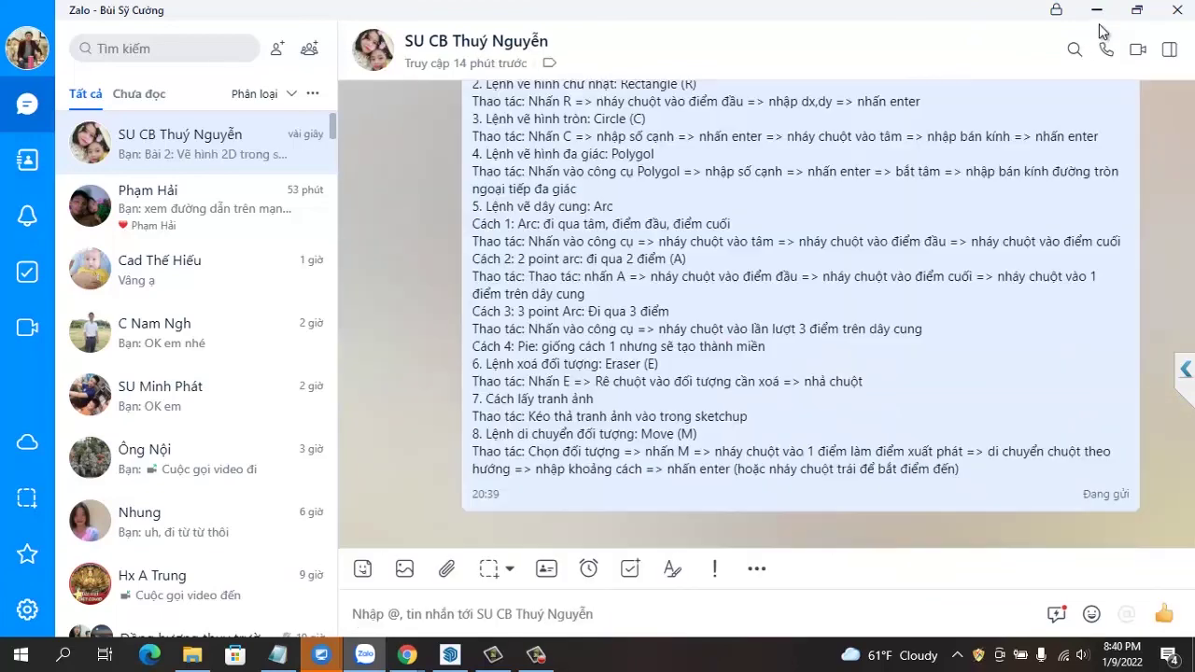
click(1095, 10)
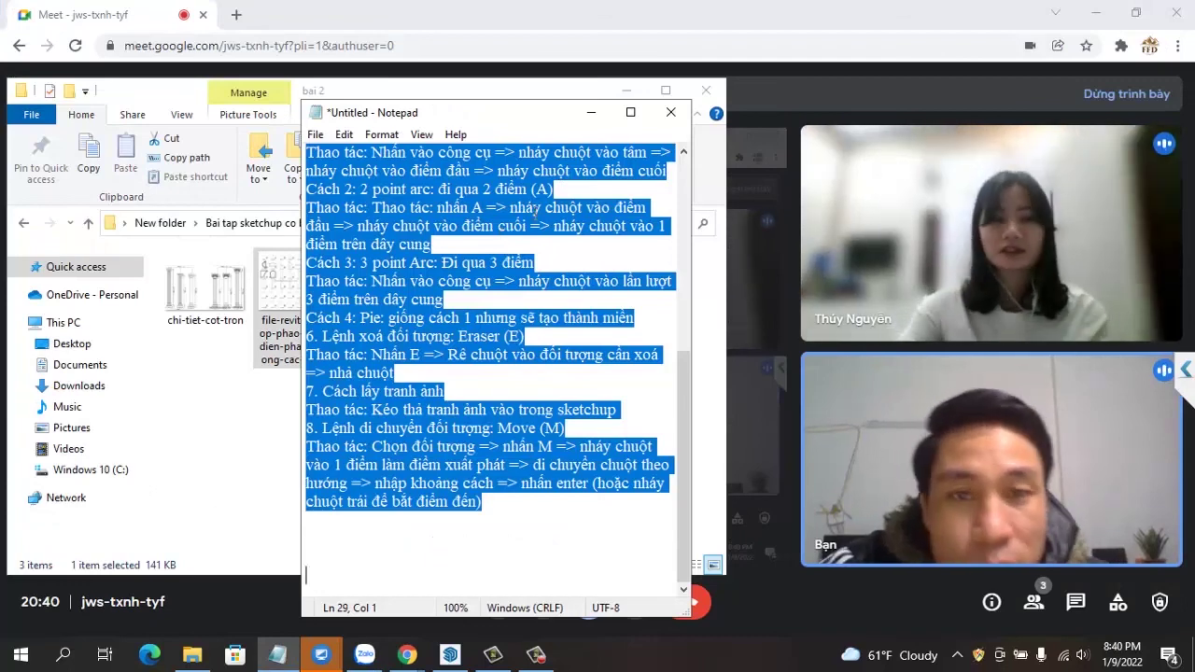
Minimize Notepad and end the Google Meet video call for everyone
click(591, 113)
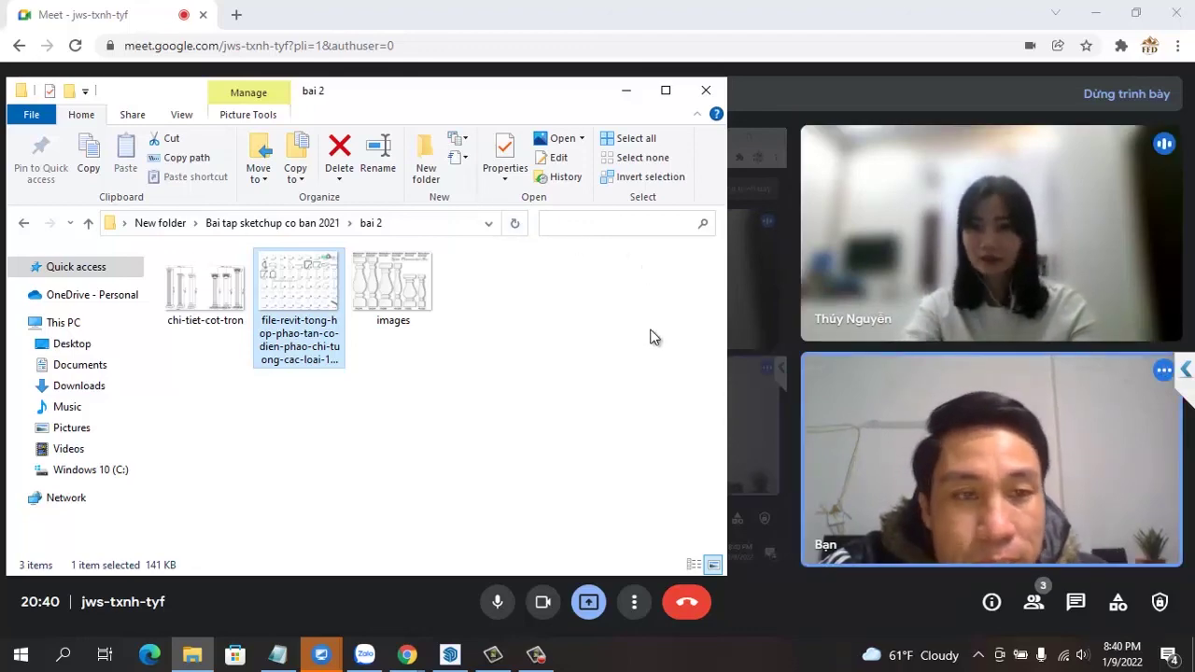
click(699, 605)
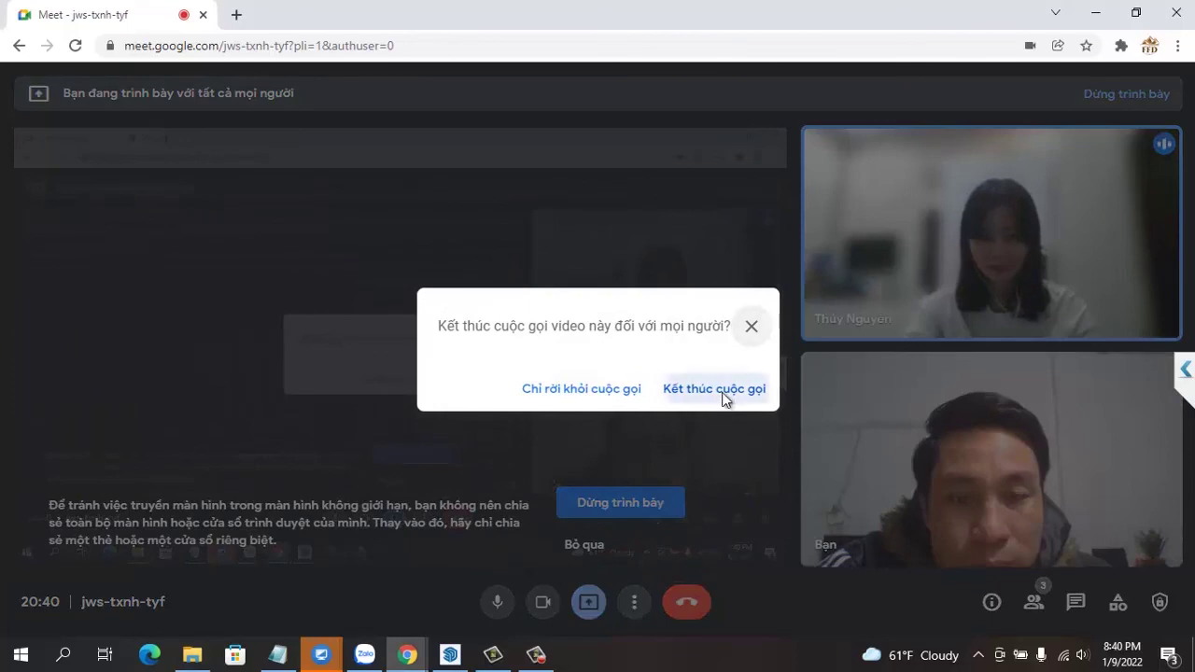
click(723, 400)
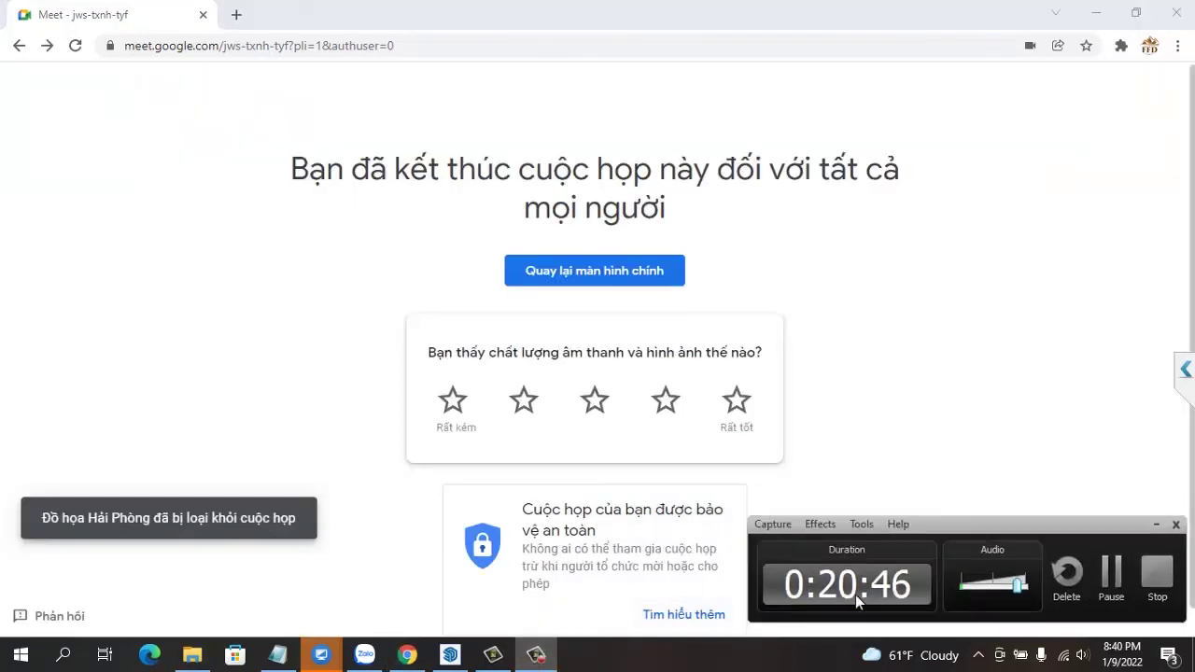